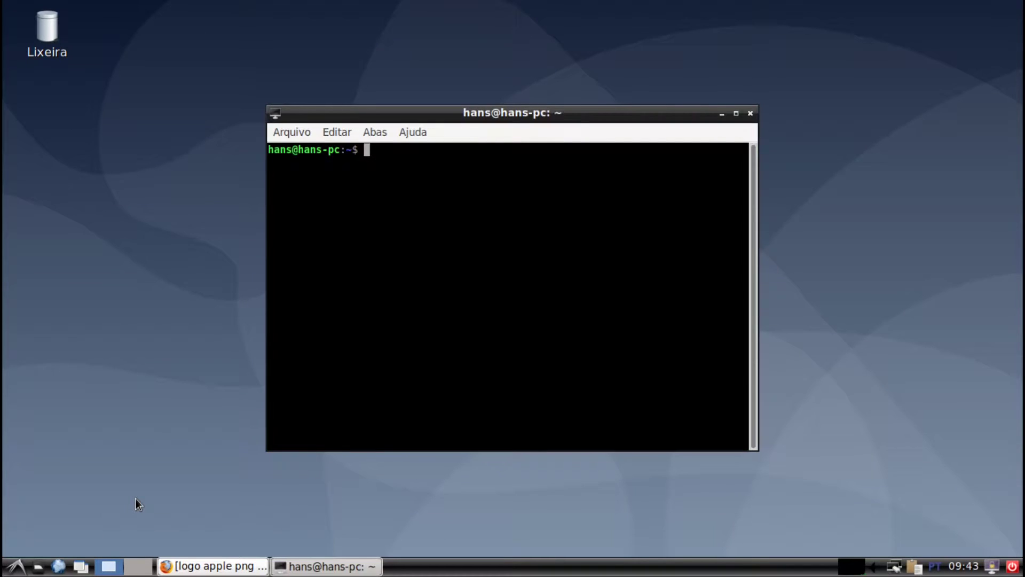
Display the system information with neofetch and highlight the desktop environment and window manager lines
type("neofetch")
key("Return")
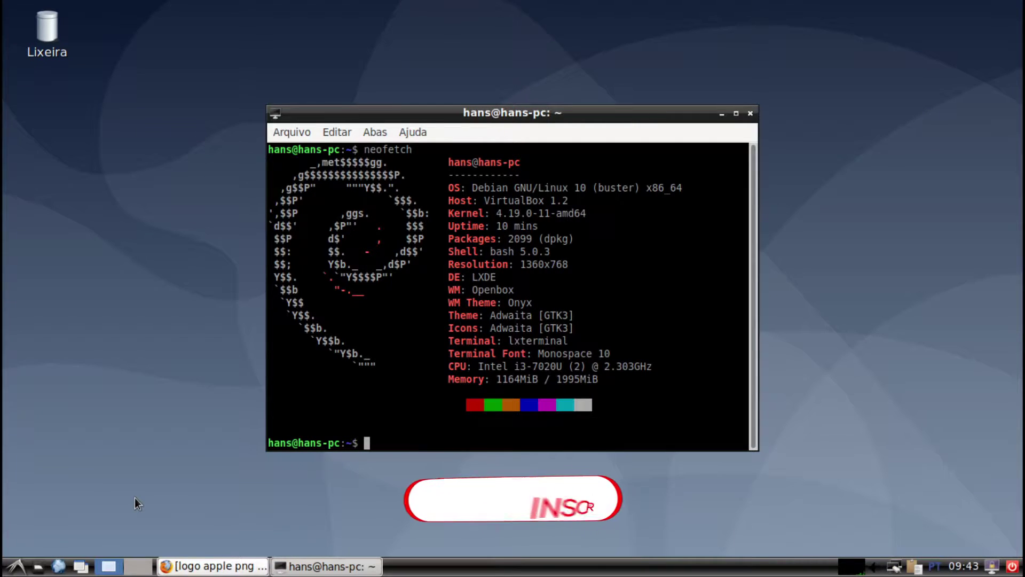
left_click_drag(472, 276, 520, 289)
left_click(792, 314)
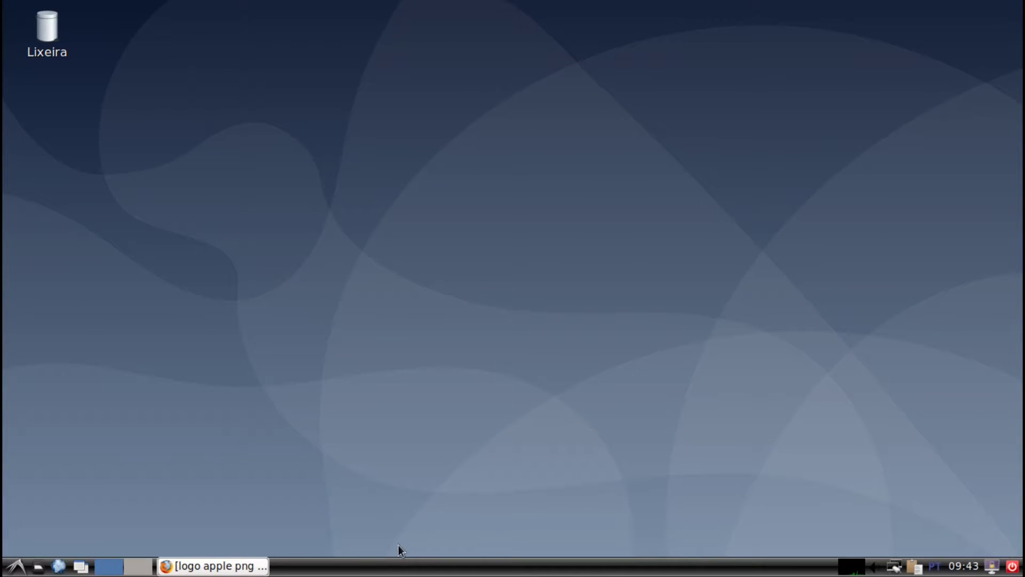
Open the desktop panel's settings and set its position to Superior
right_click(403, 565)
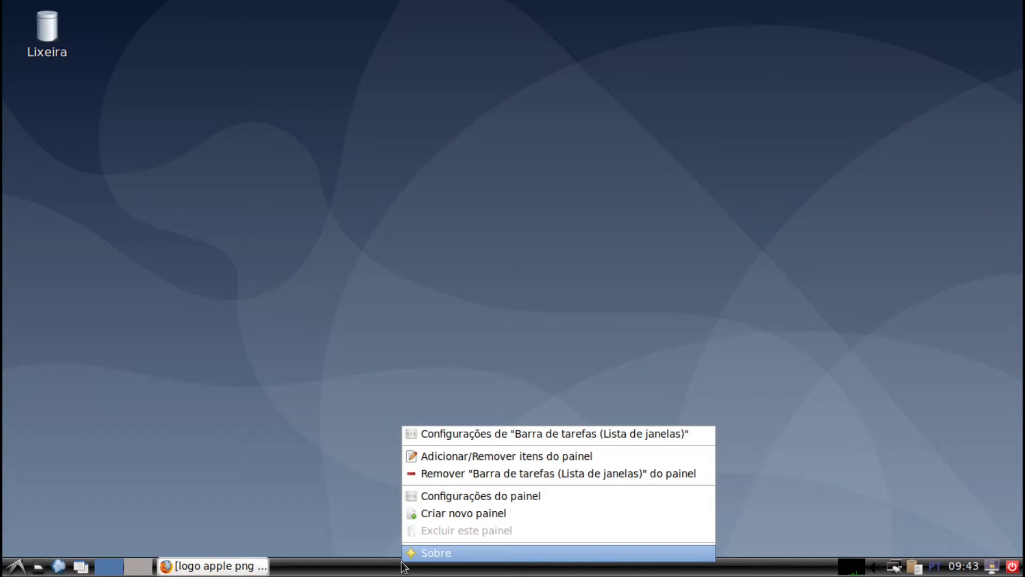
left_click(459, 492)
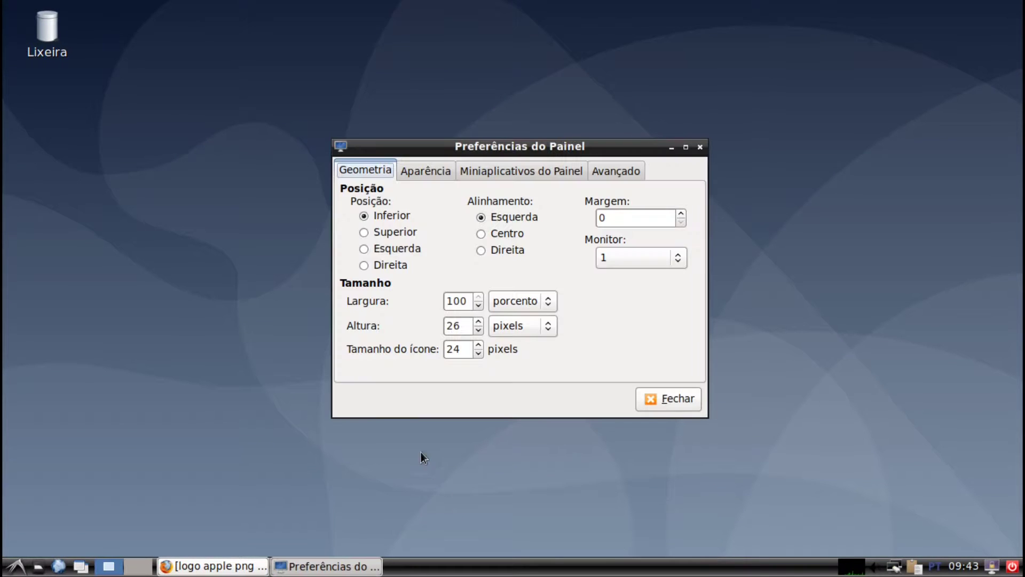
left_click(364, 236)
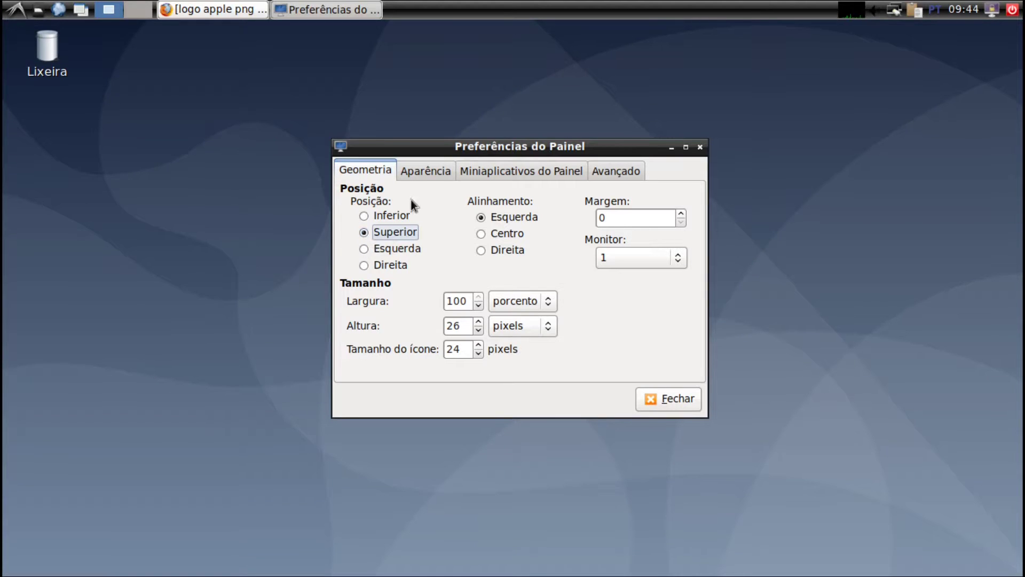
Set the panel background to a solid colour, black #000000, with an opacity of 120
left_click(430, 170)
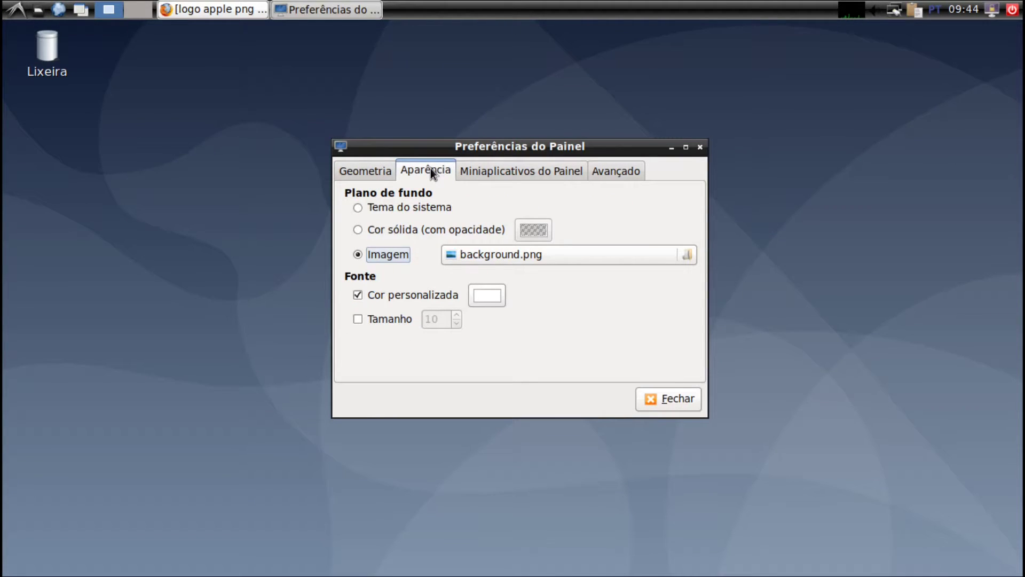
left_click(357, 229)
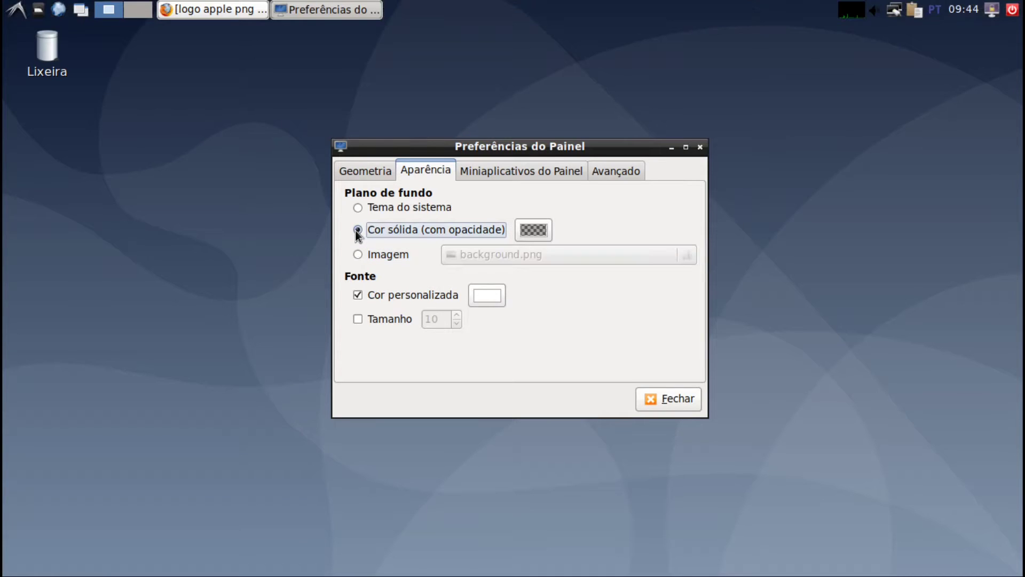
left_click(536, 229)
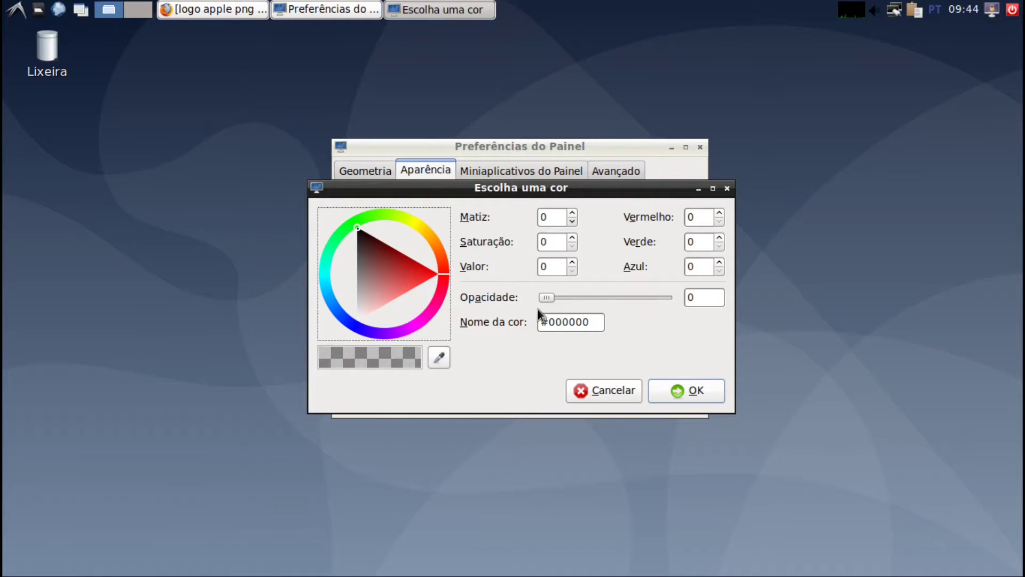
left_click_drag(546, 298, 602, 299)
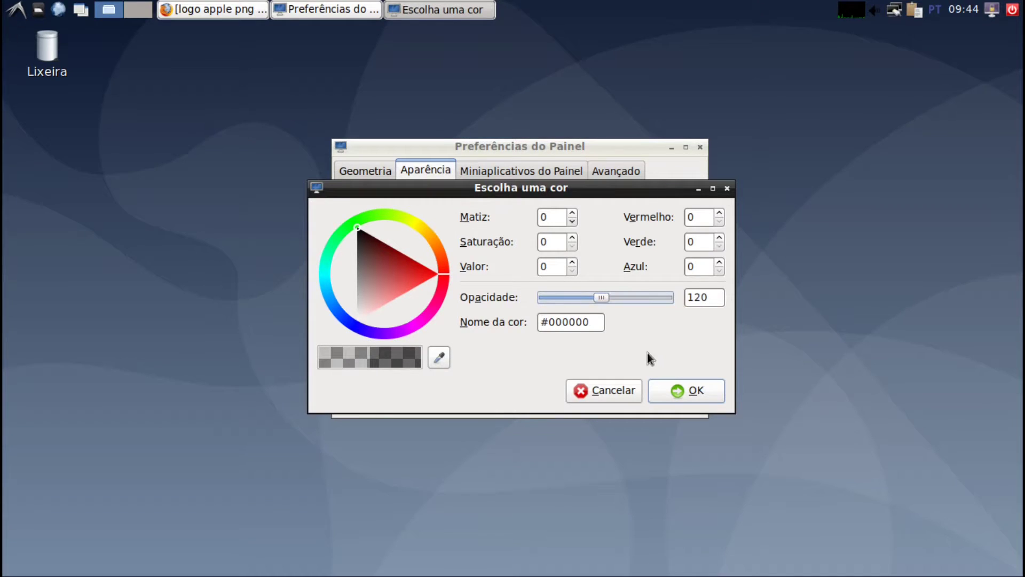
left_click(677, 387)
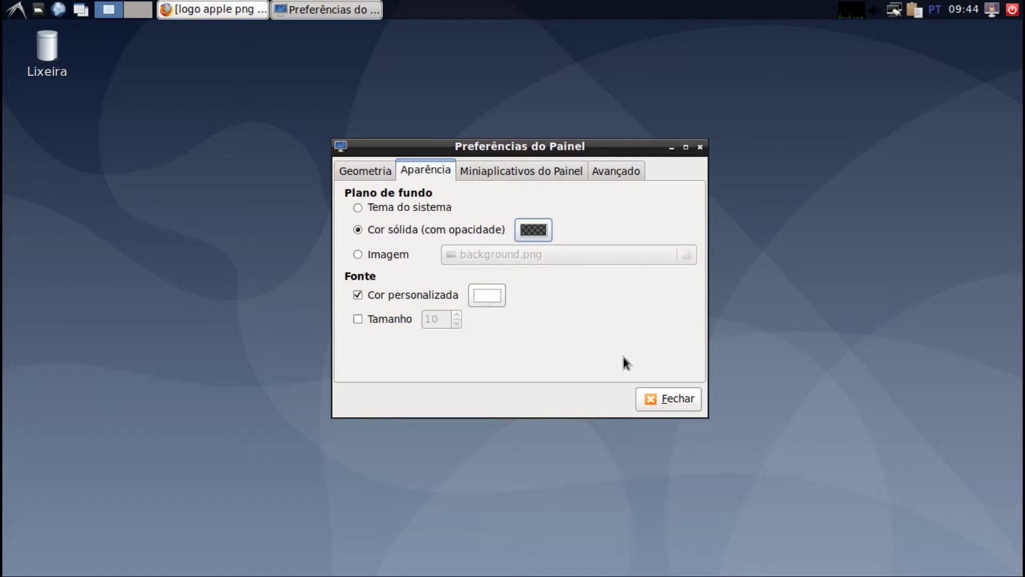
Set the size of the first spacer (Espaçador), before the Menu applet, to 20
left_click(545, 177)
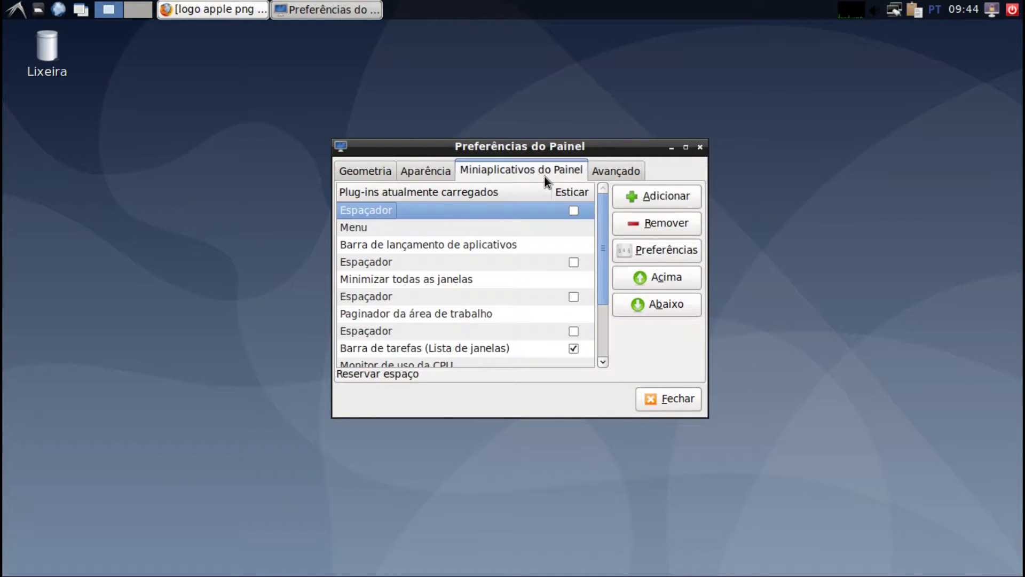
left_click(649, 247)
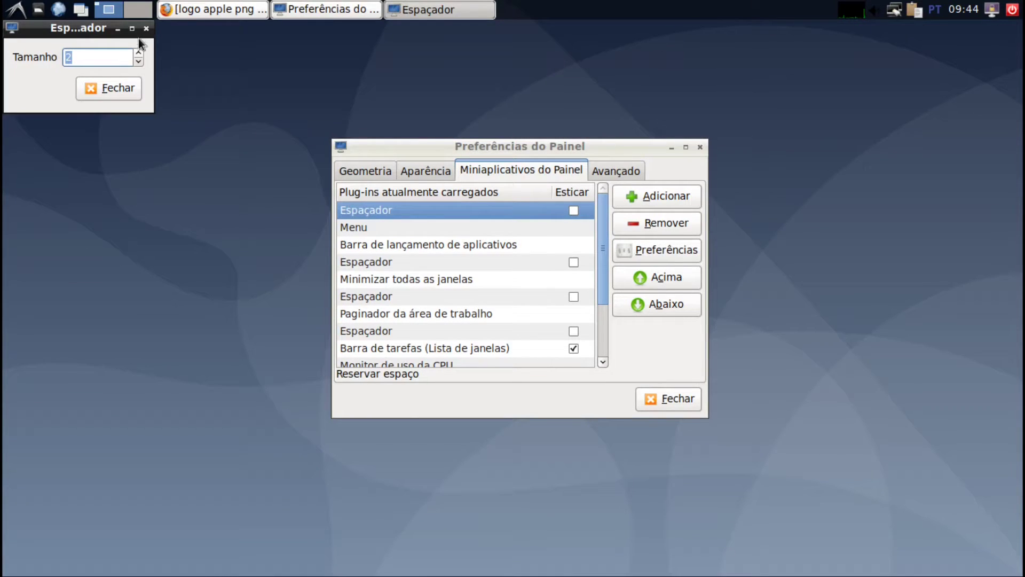
left_click(139, 51)
left_click(139, 52)
left_click(139, 52)
left_click(139, 52)
left_click(138, 52)
left_click(139, 52)
left_click(138, 51)
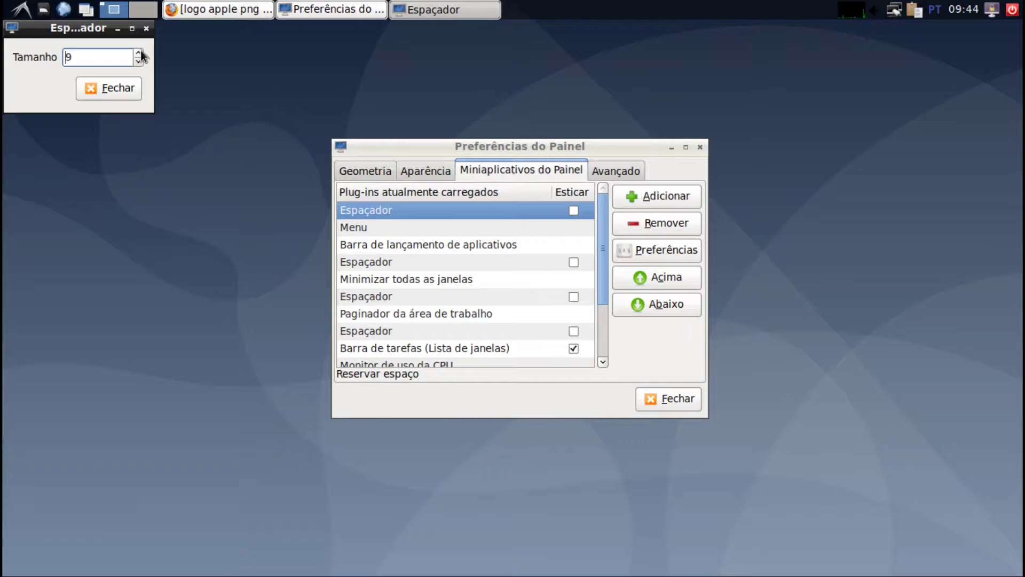
left_click_drag(140, 52, 140, 52)
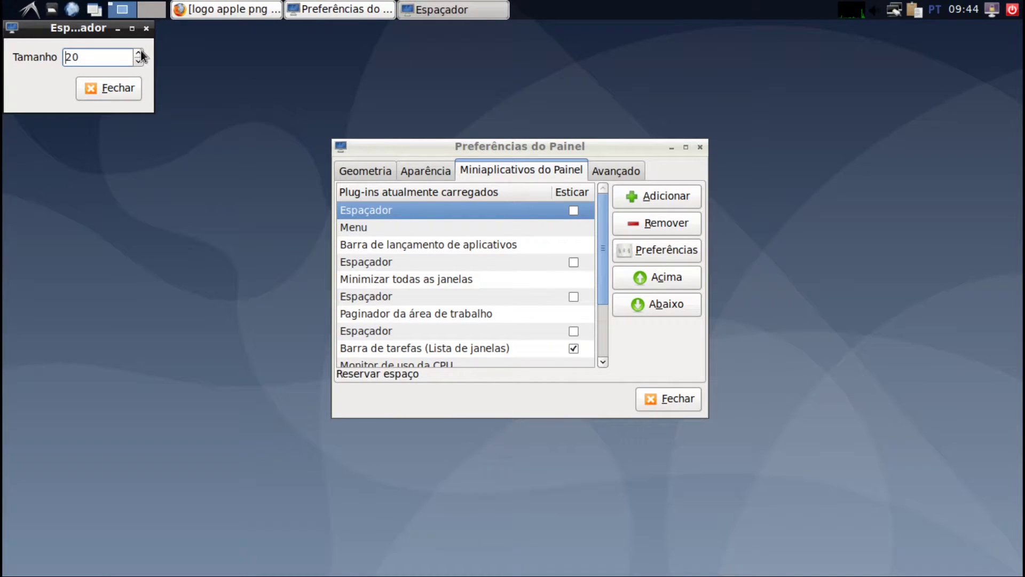
left_click(104, 95)
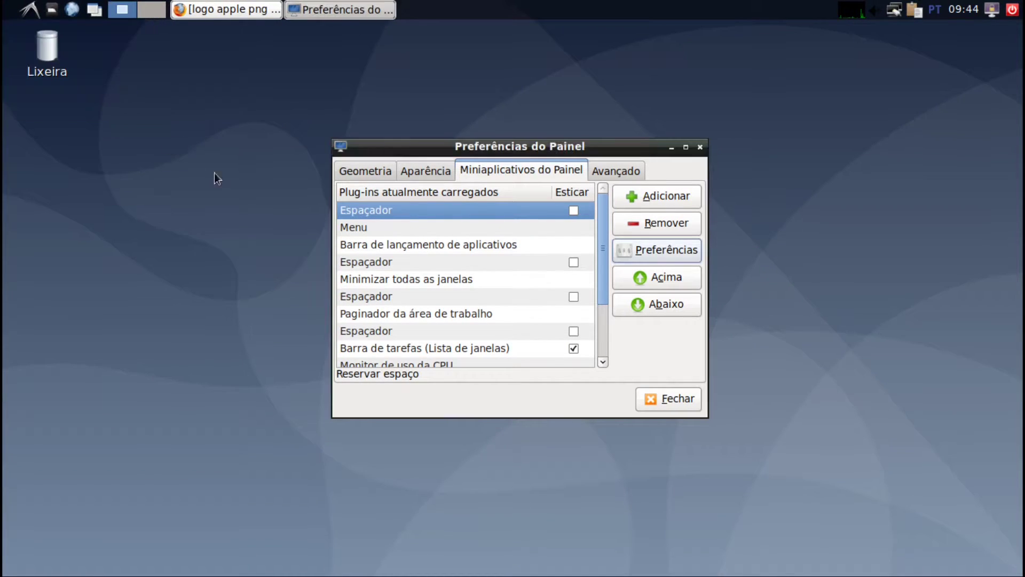
Remove the application launch bar (Barra de lançamento de aplicativos) and the spacer before the desktop pager from the panel
left_click(463, 228)
left_click(454, 244)
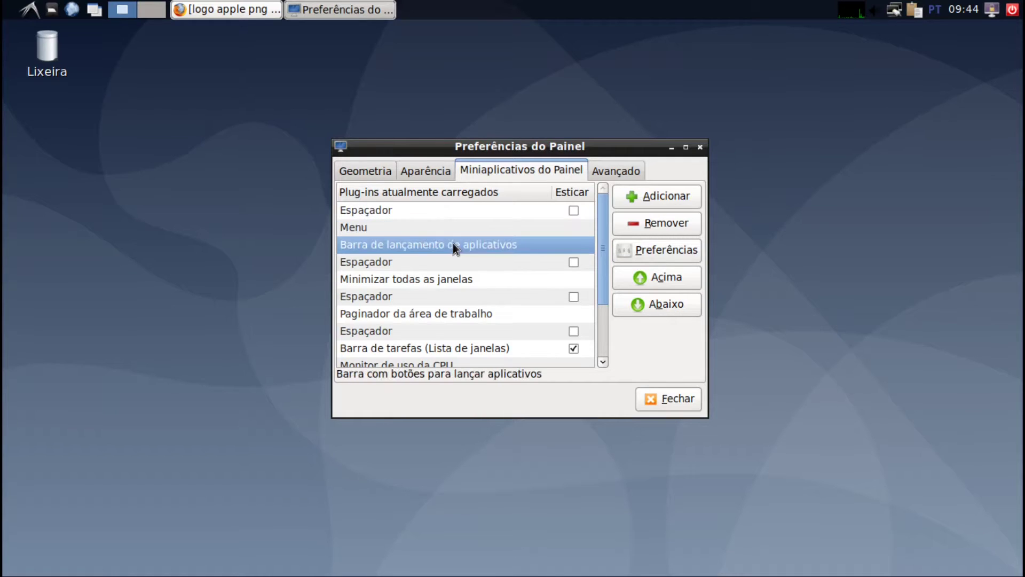
left_click(664, 222)
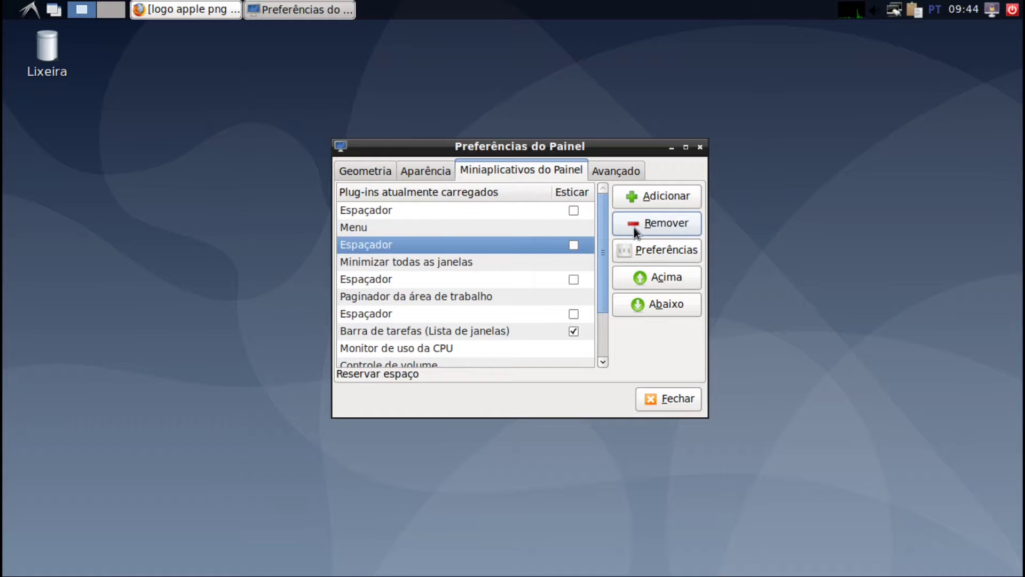
left_click(488, 280)
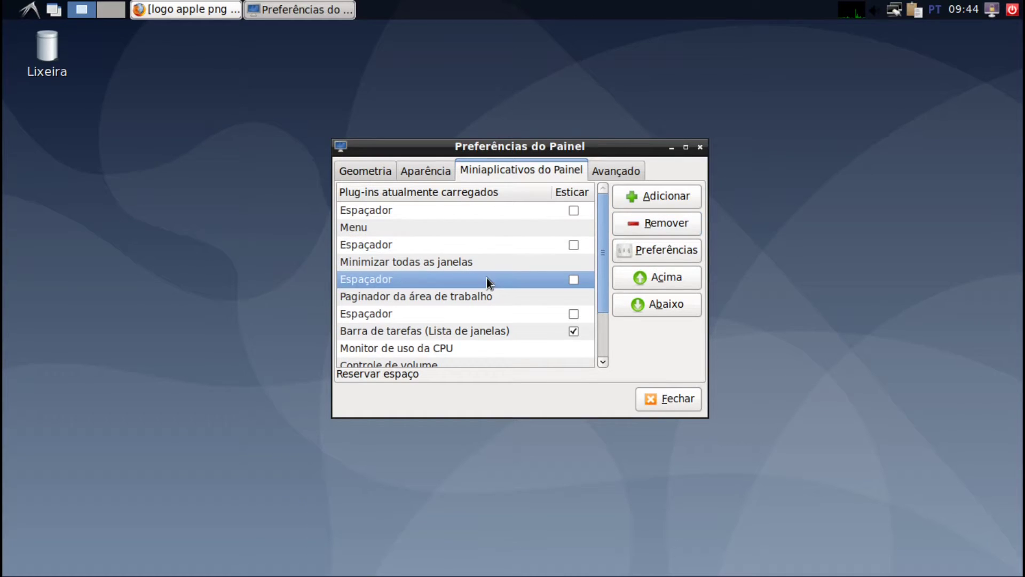
left_click(667, 271)
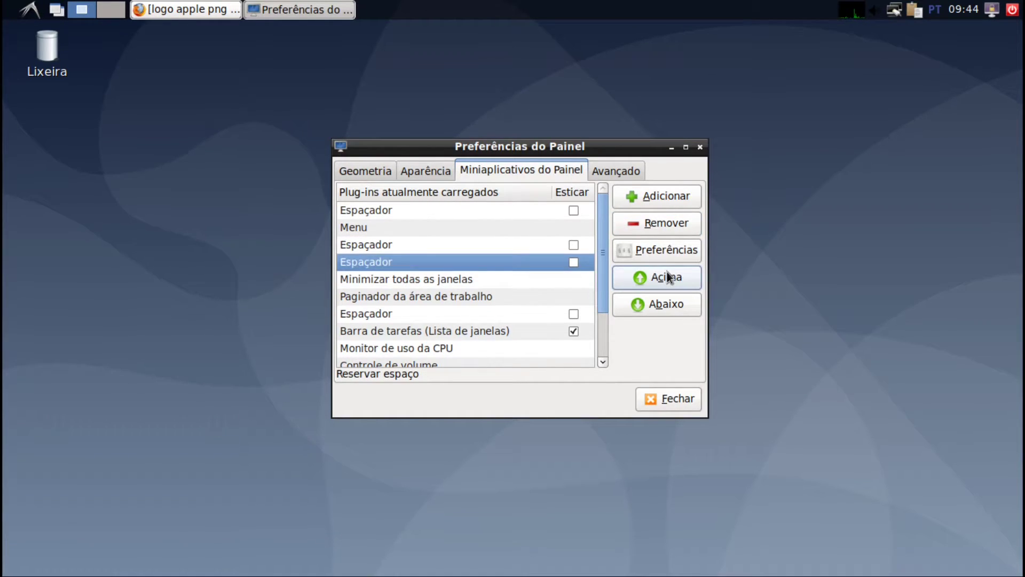
left_click(670, 227)
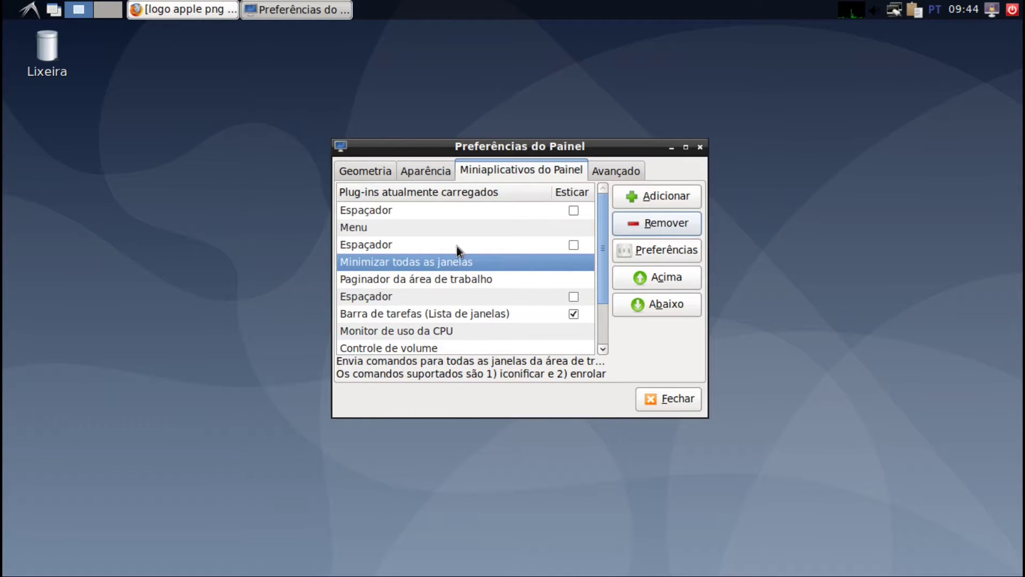
Enable stretching for the spacer after Menu and remove the Barra de tarefas (Lista de janelas) applet from the panel
left_click(572, 246)
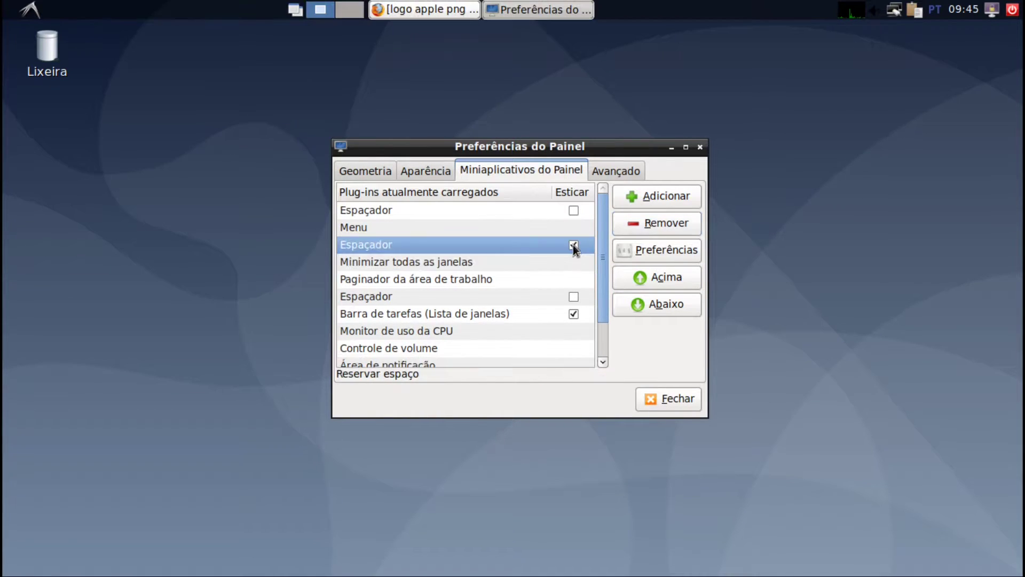
left_click(573, 314)
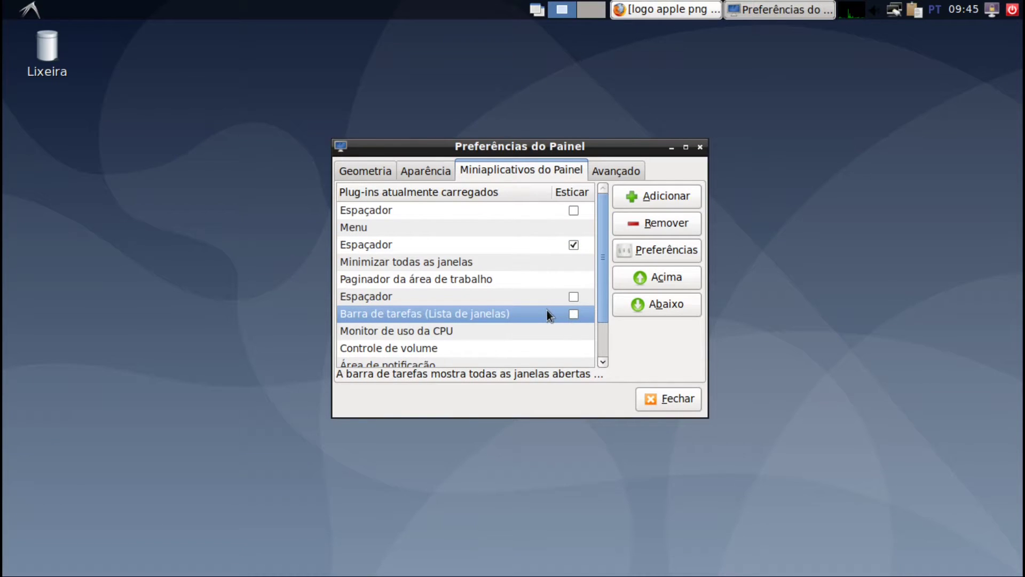
left_click(648, 228)
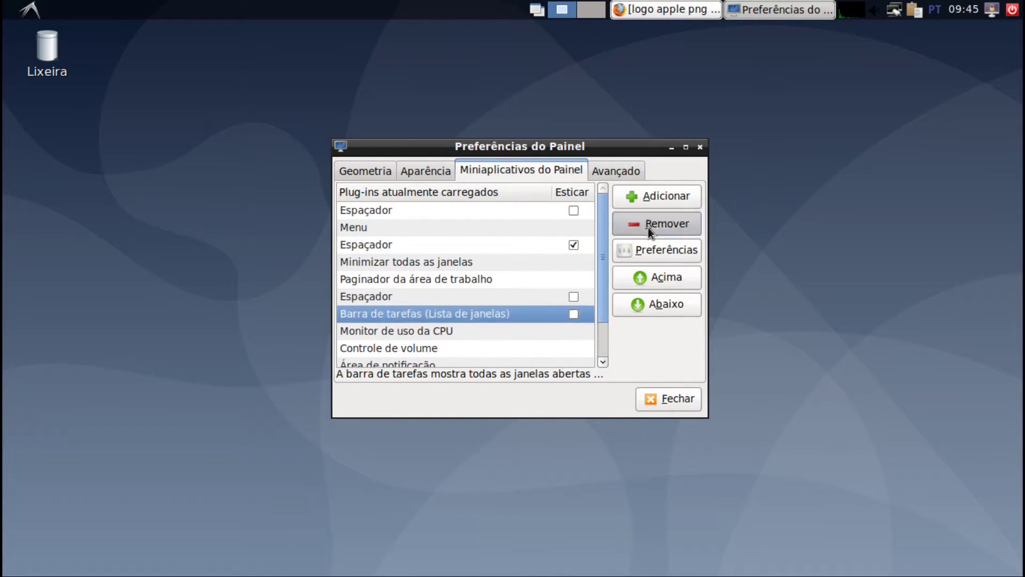
Add the Menu diretório plug-in to the panel
left_click(677, 194)
left_click_drag(633, 238, 627, 284)
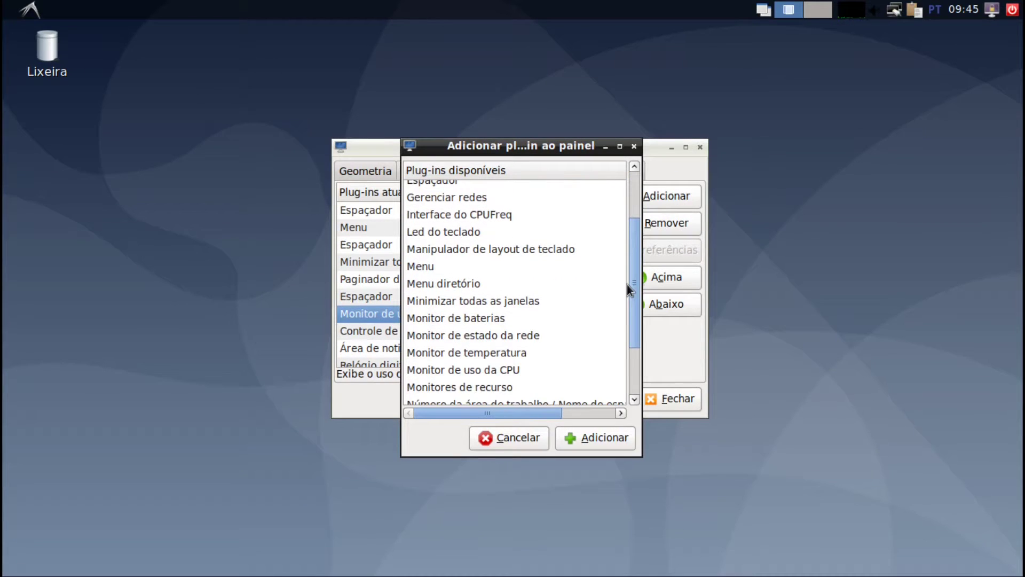
left_click(472, 284)
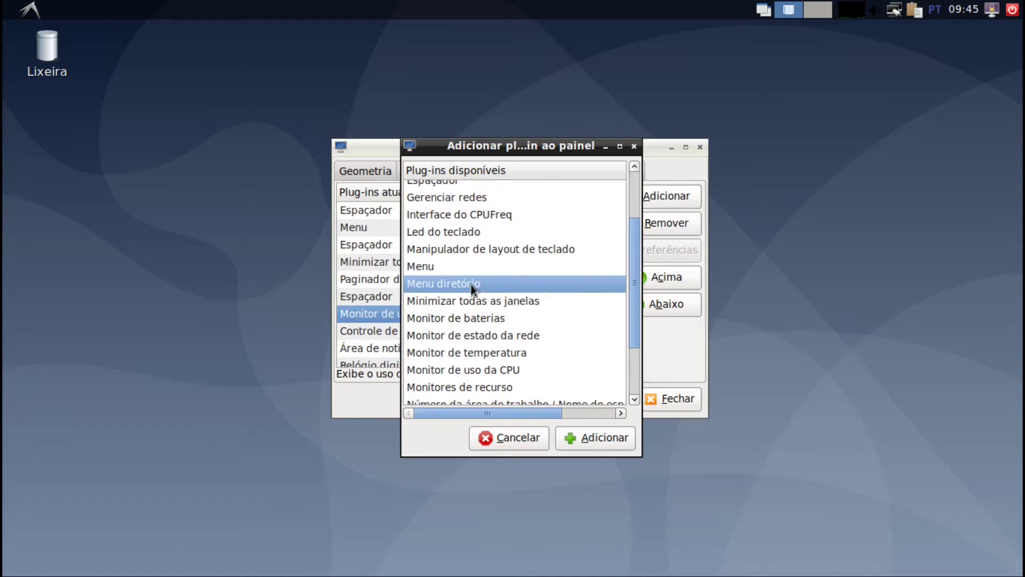
left_click(610, 439)
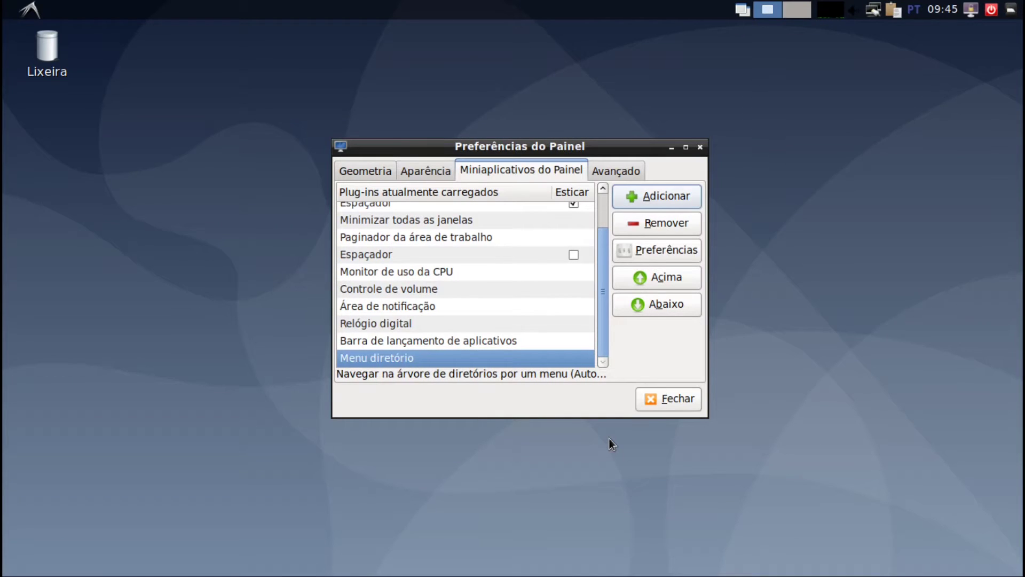
Move the Menu diretório applet up to just before Minimizar todas as janelas, check its folder menu, and close the panel preferences
left_click(661, 281)
left_click(661, 280)
left_click(661, 280)
left_click(661, 280)
left_click(660, 280)
left_click(660, 280)
left_click(660, 280)
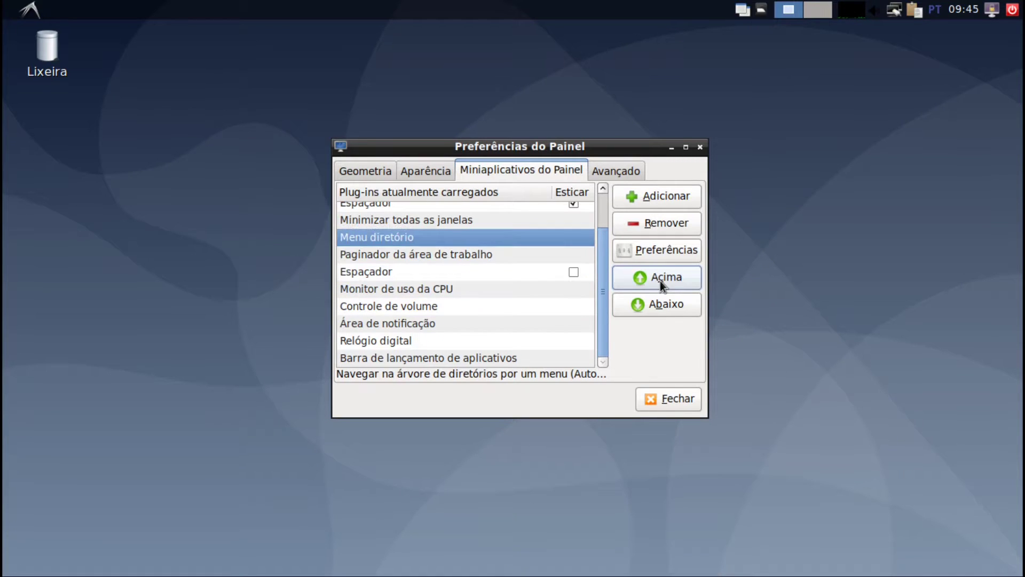
left_click(660, 280)
left_click(745, 9)
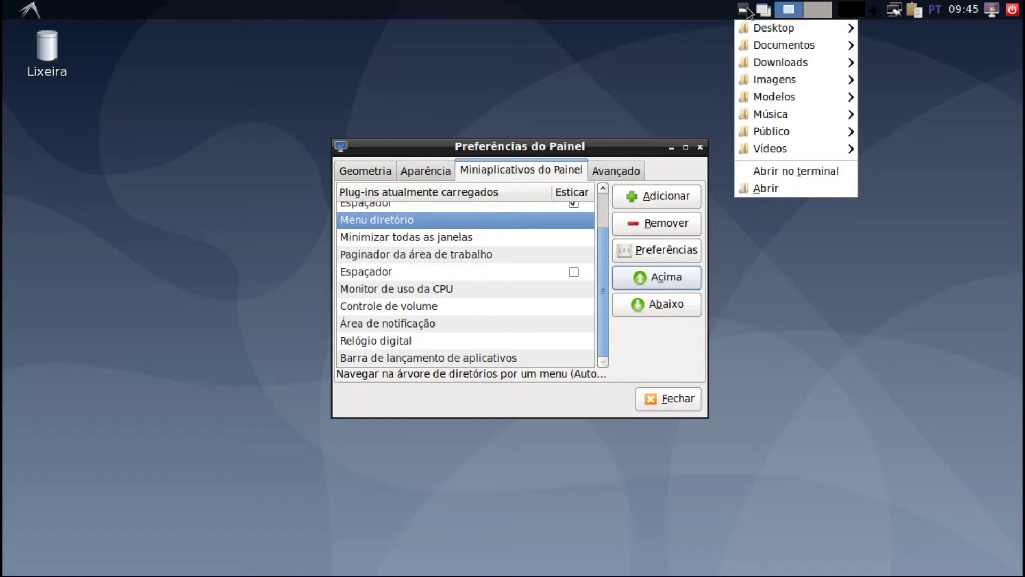
left_click(742, 16)
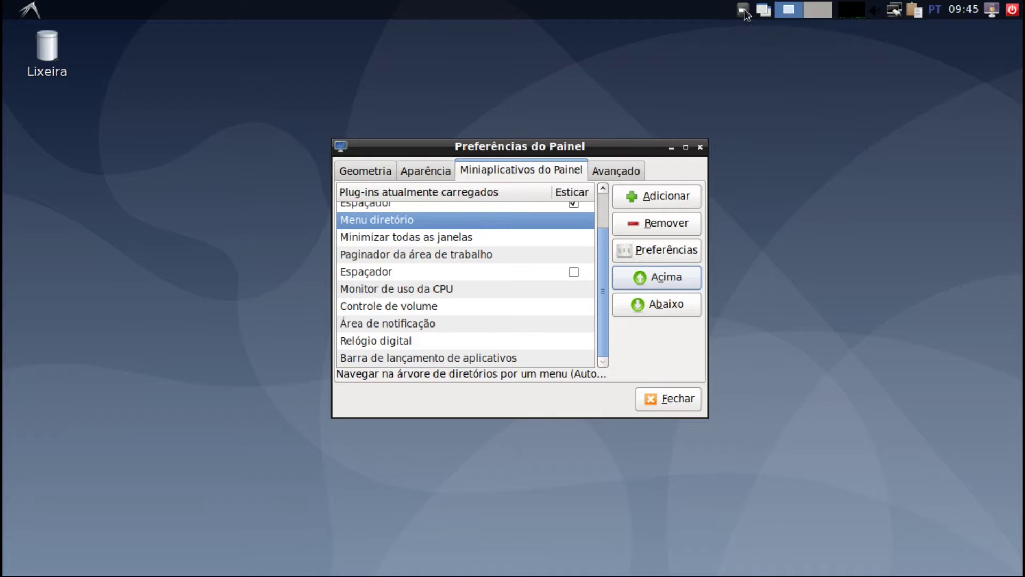
left_click(678, 398)
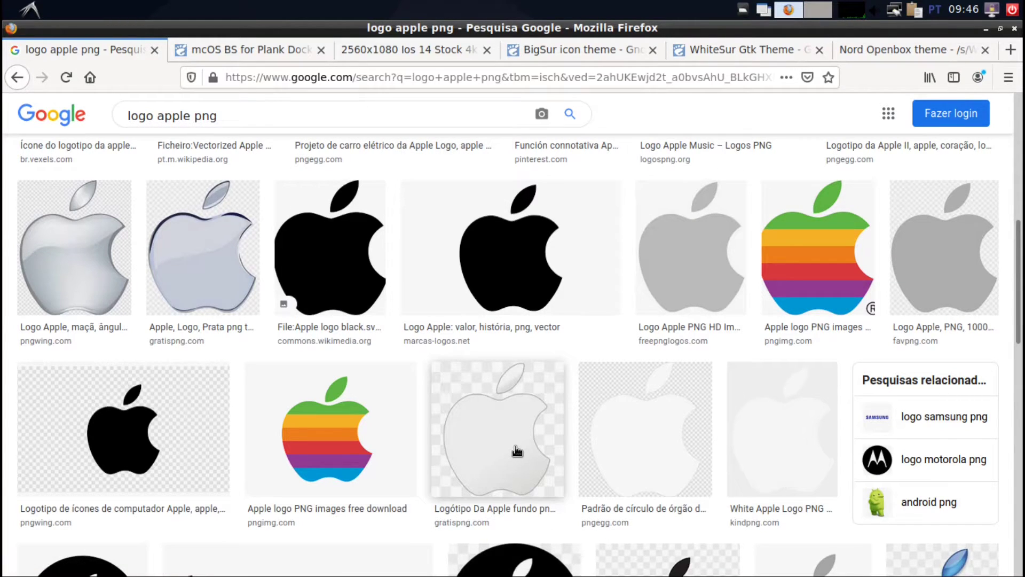
Open the gratispng source page of the Apple logo image result and open its white 512*512 "Decote Coração" Apple logo
left_click(473, 406)
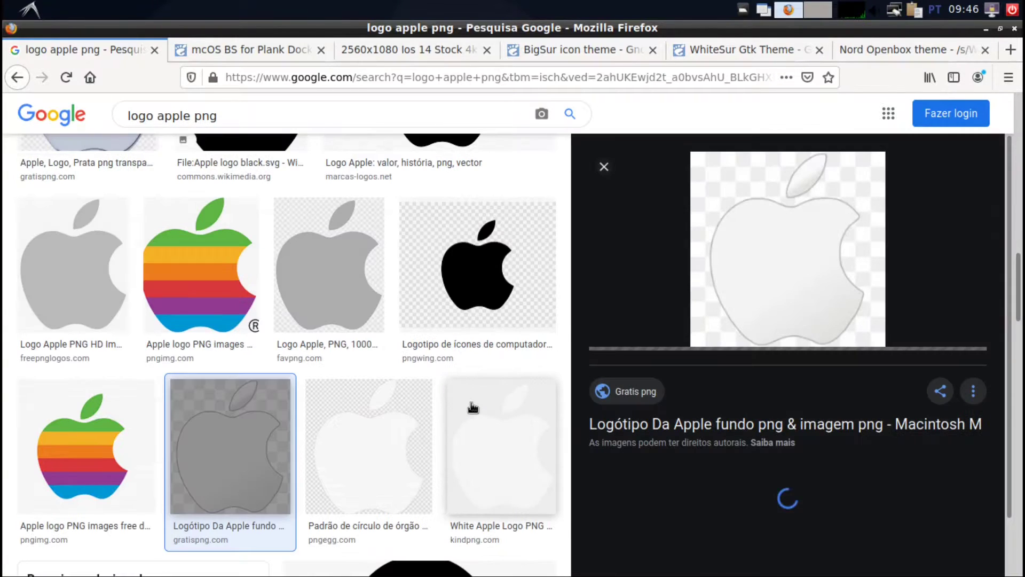
left_click(748, 278)
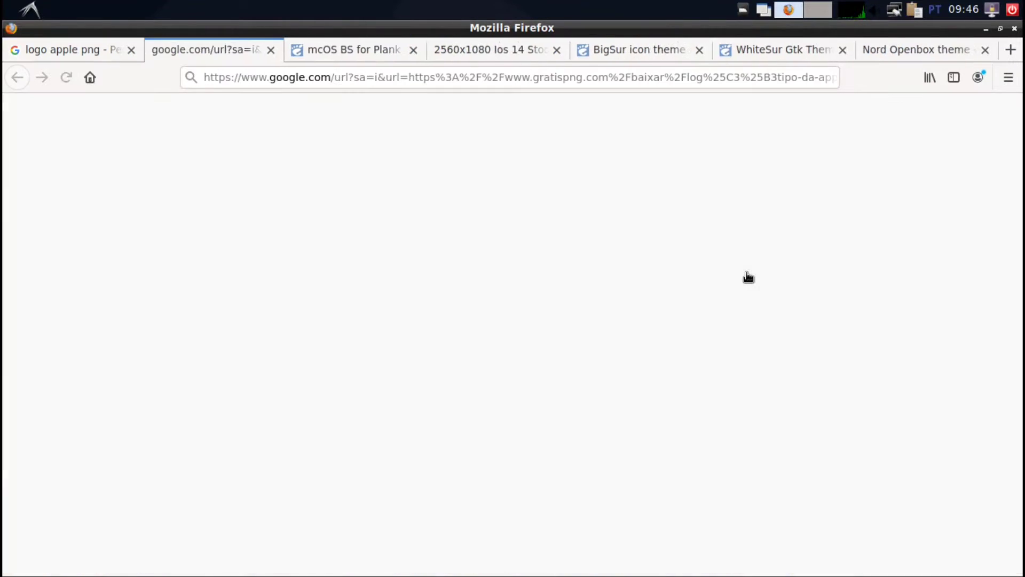
scroll(748, 277, "down", 6)
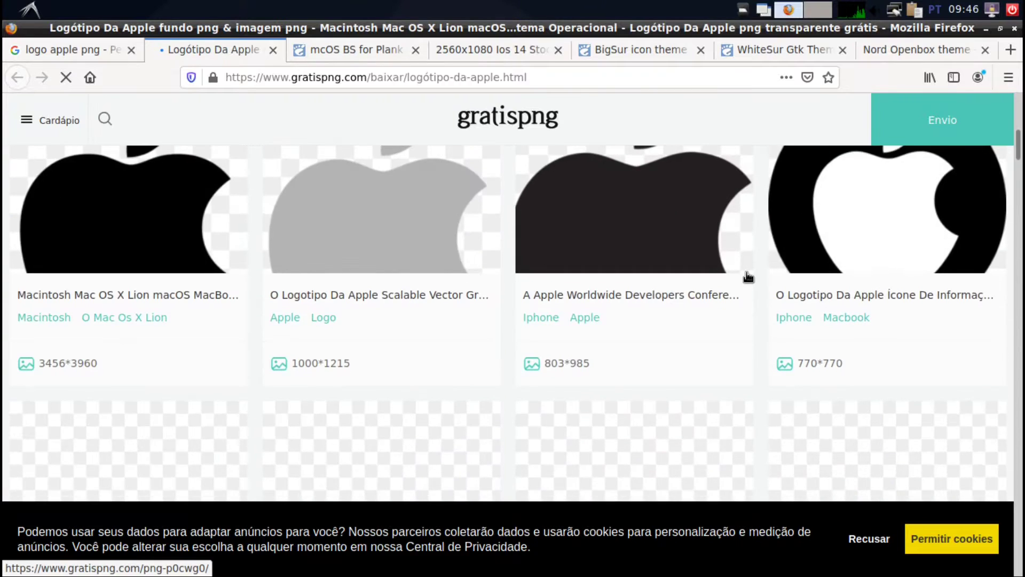
scroll(748, 277, "down", 5)
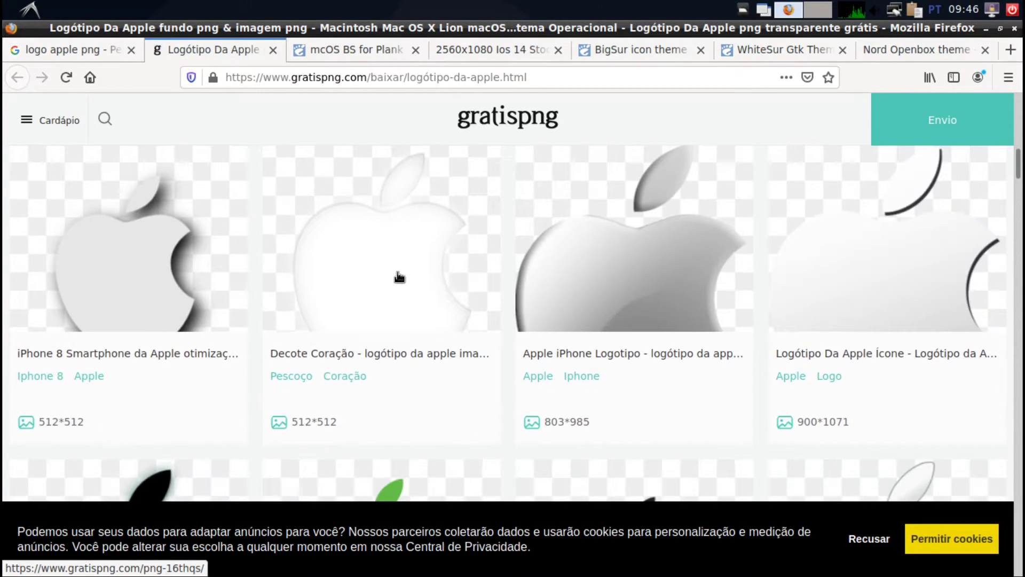
left_click(399, 276)
scroll(654, 372, "down", 5)
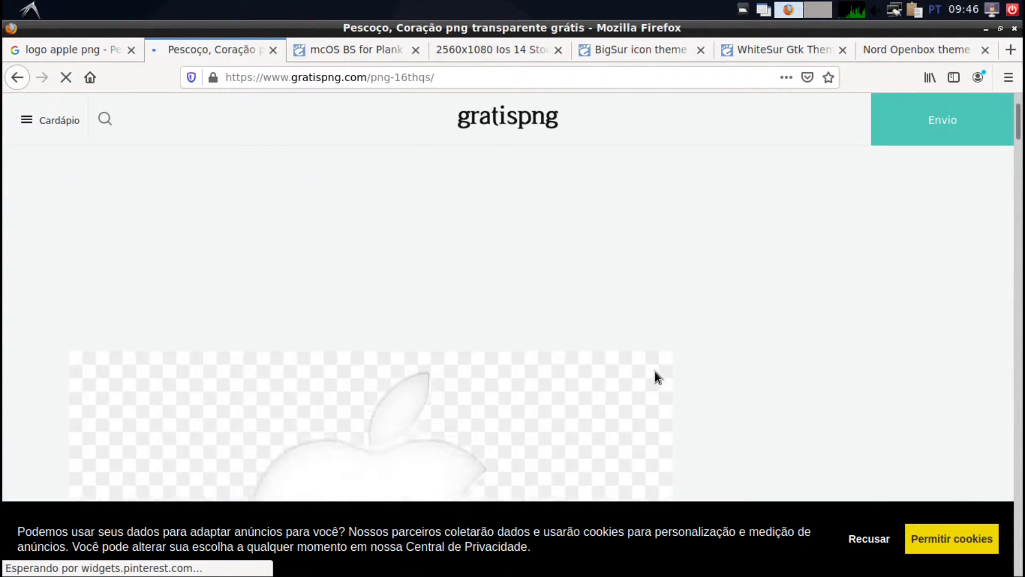
Go to the Apple logo's download page and complete the reCAPTCHA by selecting the motorcycle and bicycle squares
left_click(805, 284)
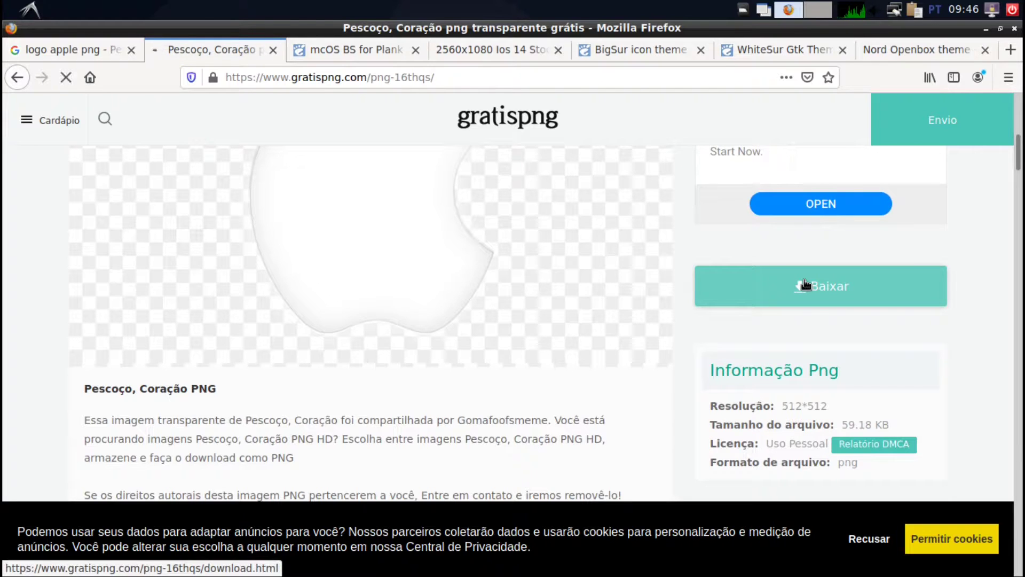
scroll(804, 280, "down", 8)
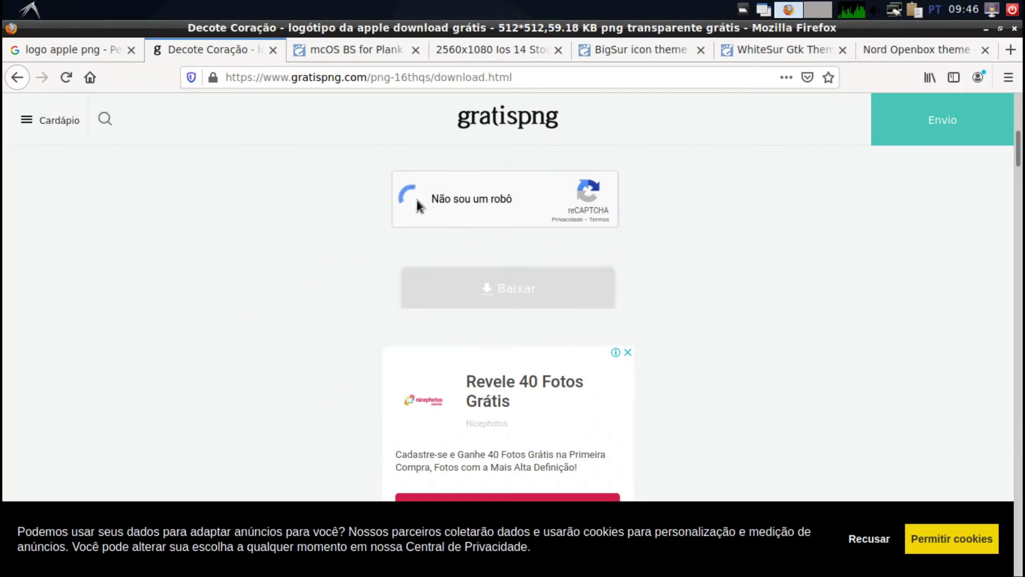
left_click(228, 185)
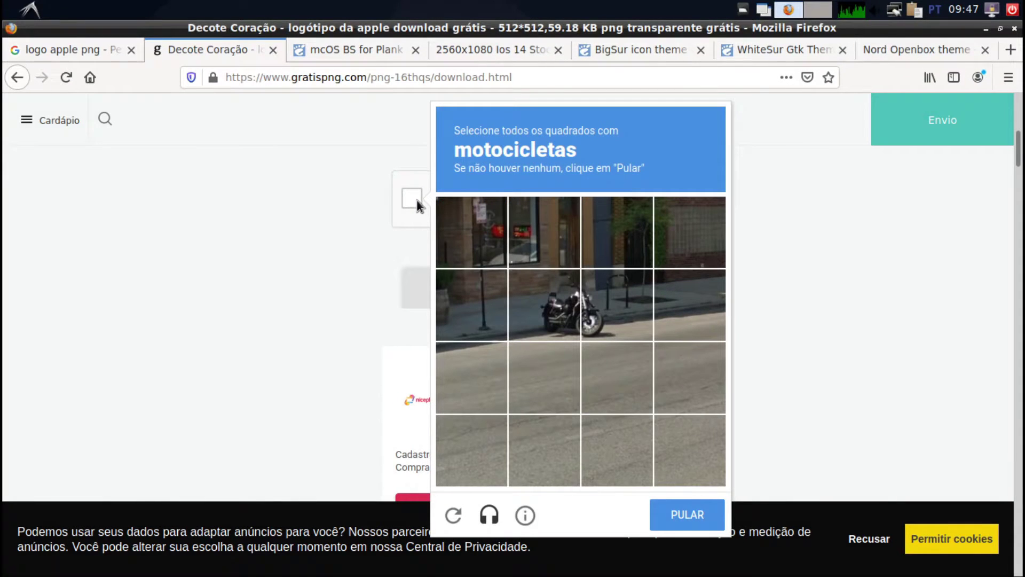
left_click(567, 322)
left_click(613, 315)
left_click(685, 515)
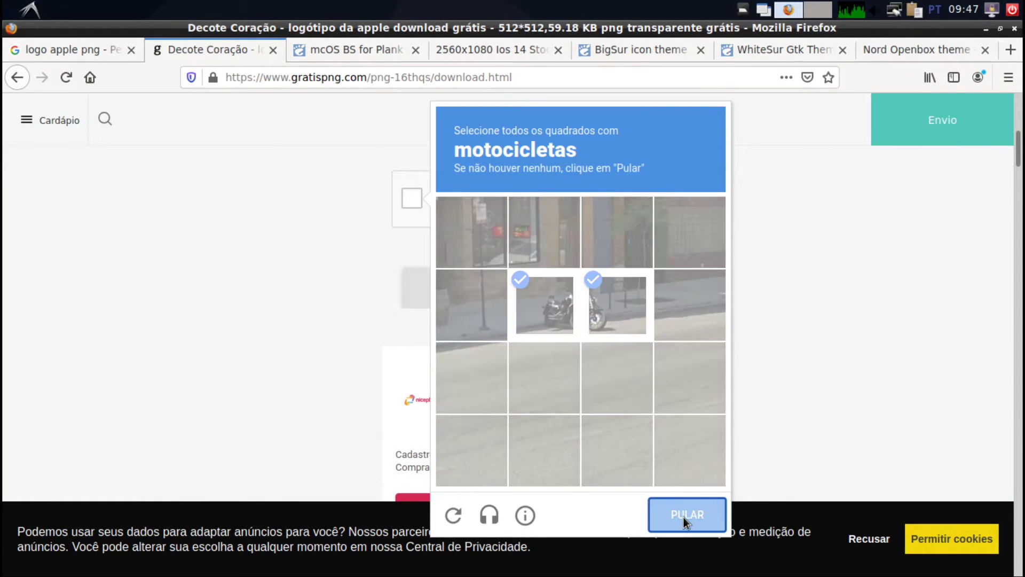
left_click(687, 451)
left_click(626, 443)
left_click(619, 380)
left_click(683, 386)
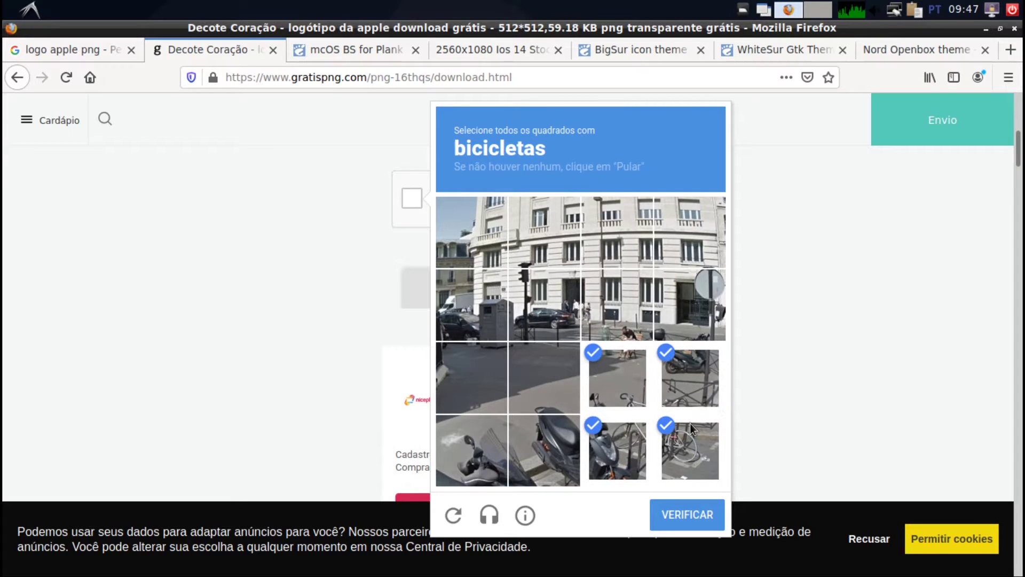
left_click(674, 518)
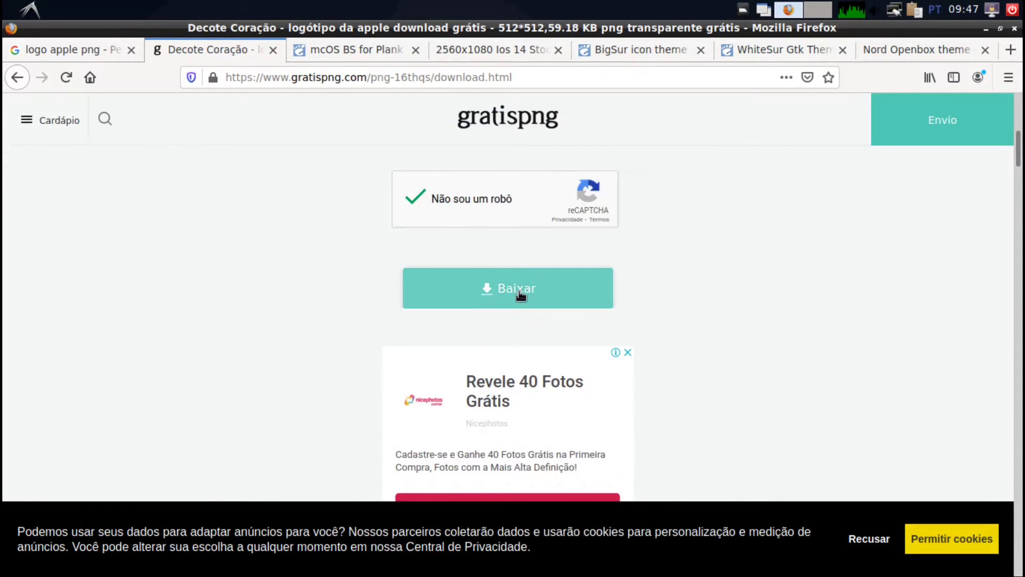
Download the Apple logo PNG, choosing to save the file, and show it in the Downloads folder
left_click(517, 290)
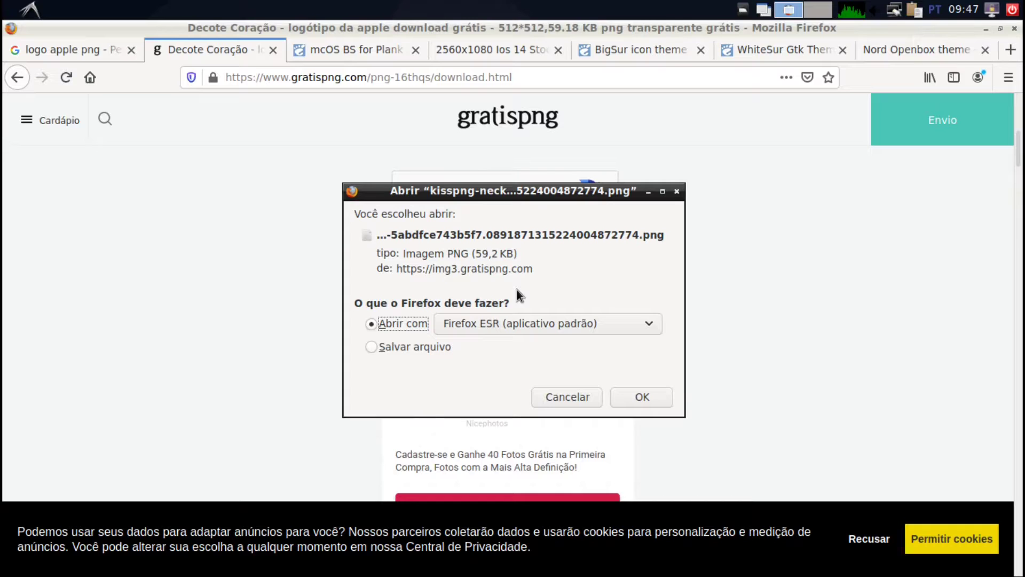
left_click(426, 346)
left_click(641, 398)
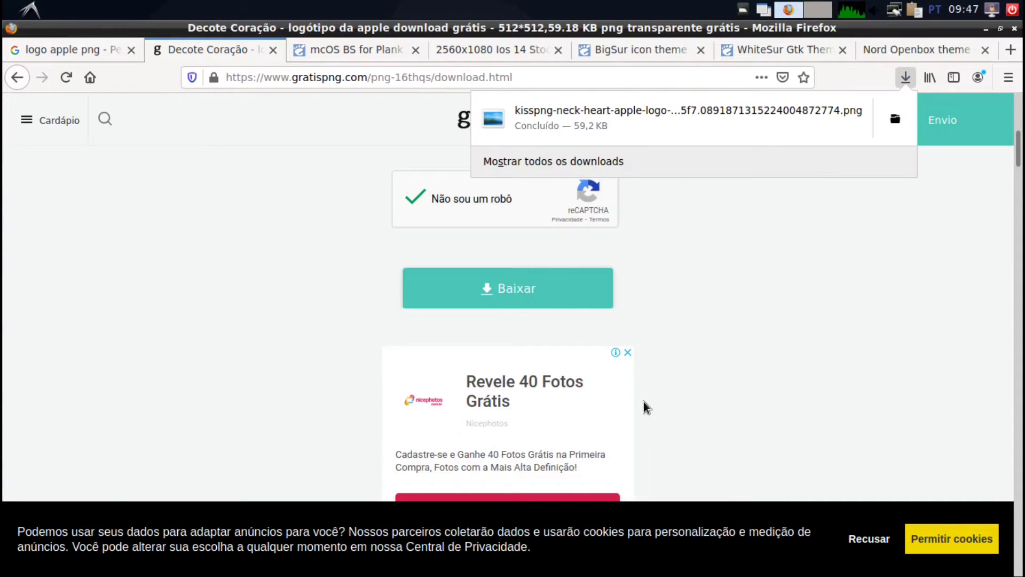
left_click(882, 125)
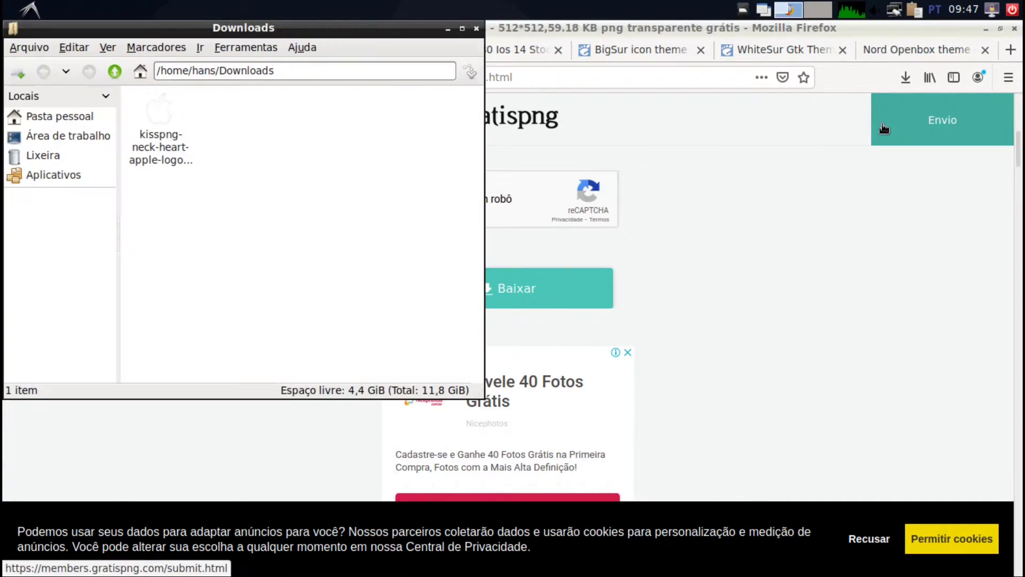
Move the kisspng Apple logo file from Downloads into the Imagens folder
left_click(166, 116)
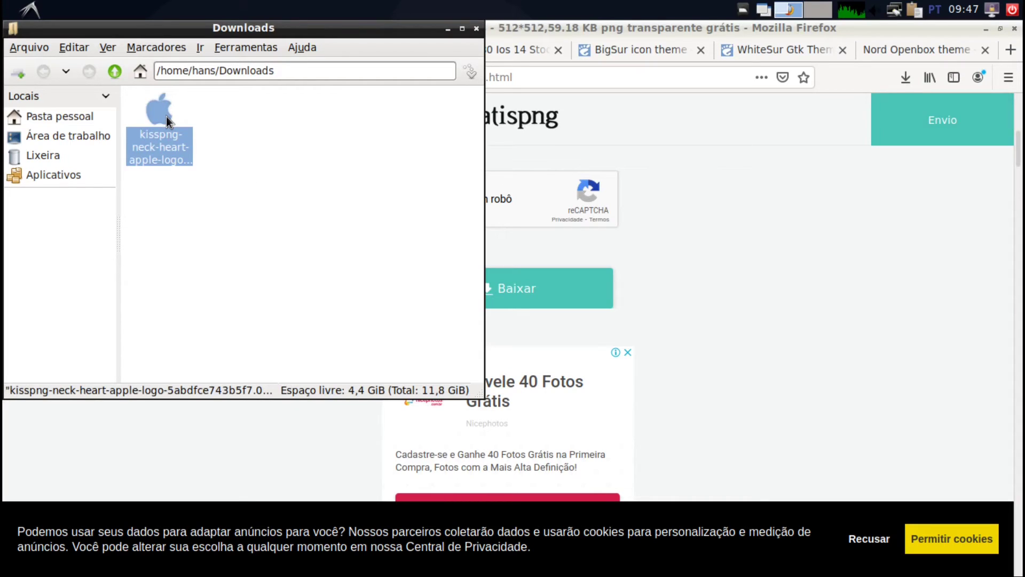
right_click(165, 117)
left_click(223, 227)
left_click(72, 121)
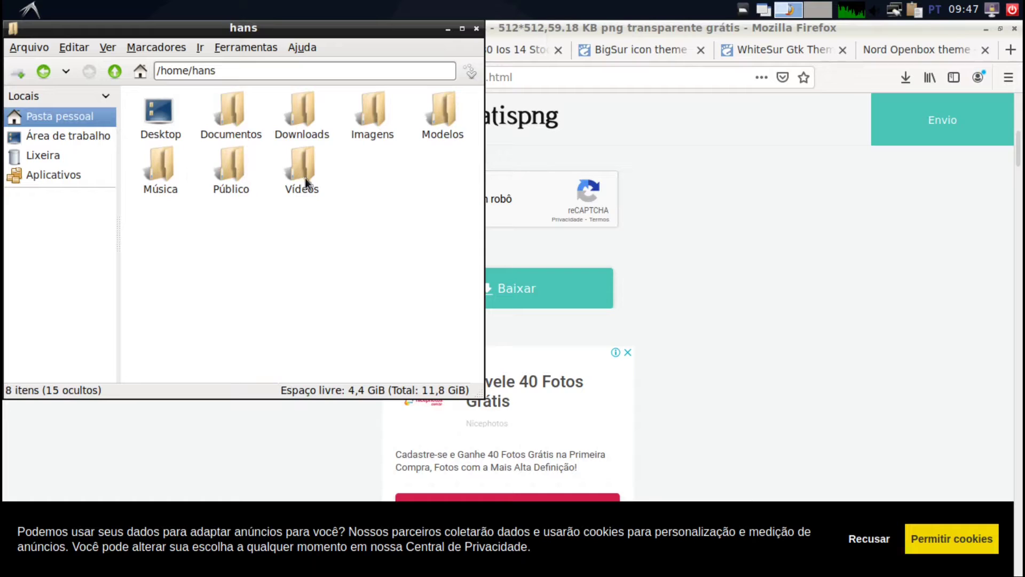
double_click(360, 117)
right_click(335, 172)
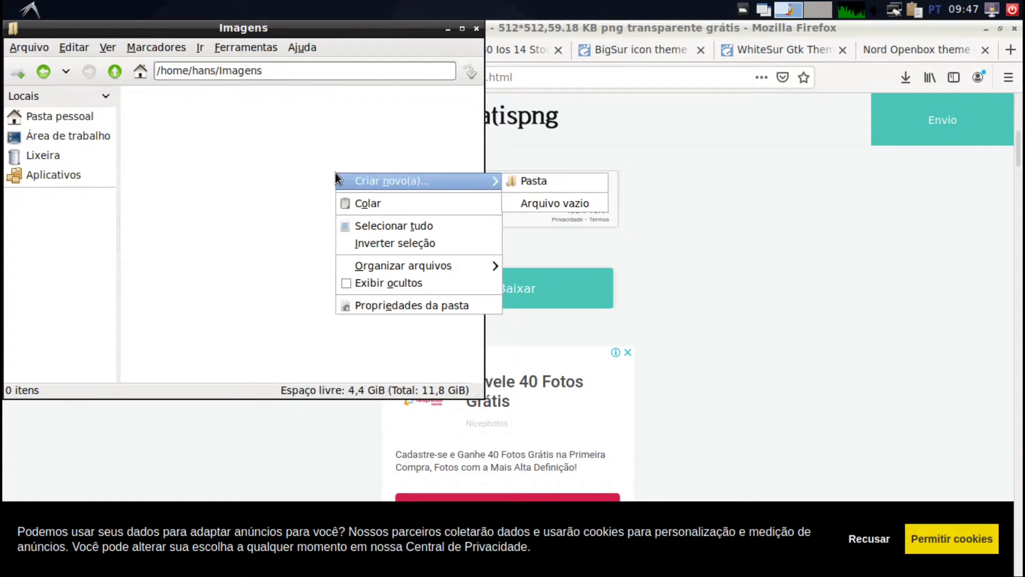
left_click(371, 203)
Rename the Apple logo file in Imagens to logo.png and close the file manager
right_click(159, 136)
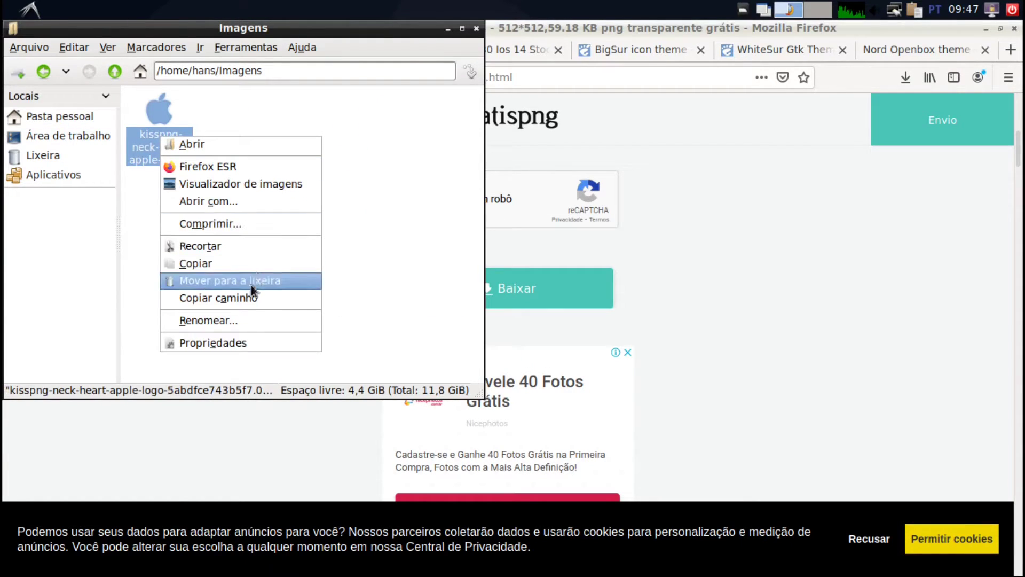
left_click(245, 320)
type("log")
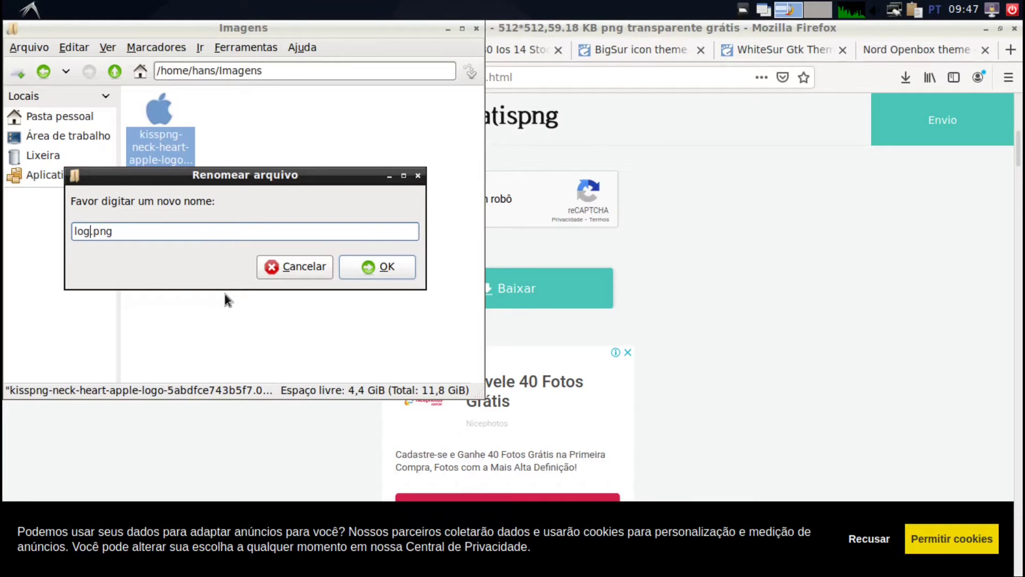
type("o")
left_click(389, 268)
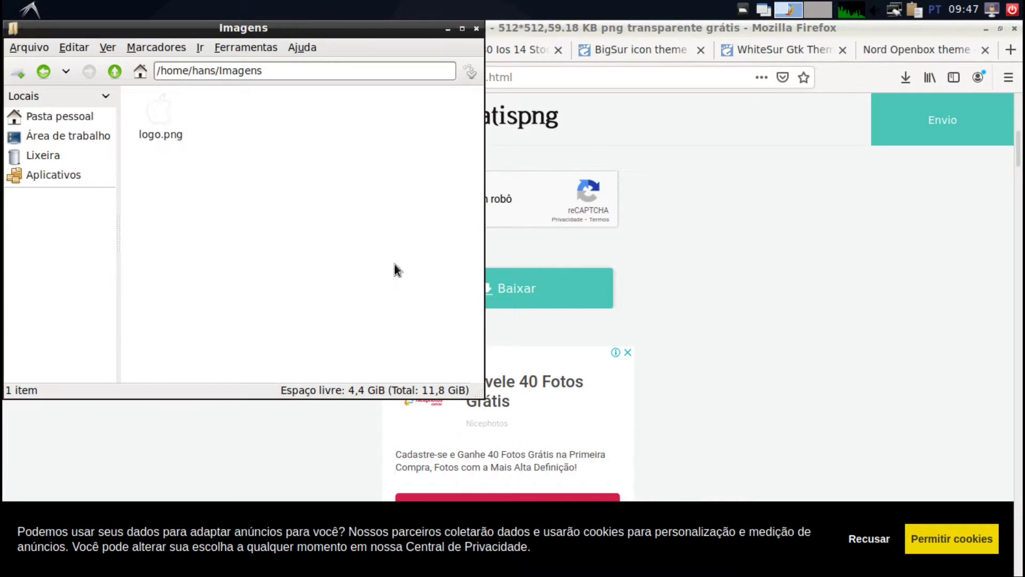
left_click(475, 30)
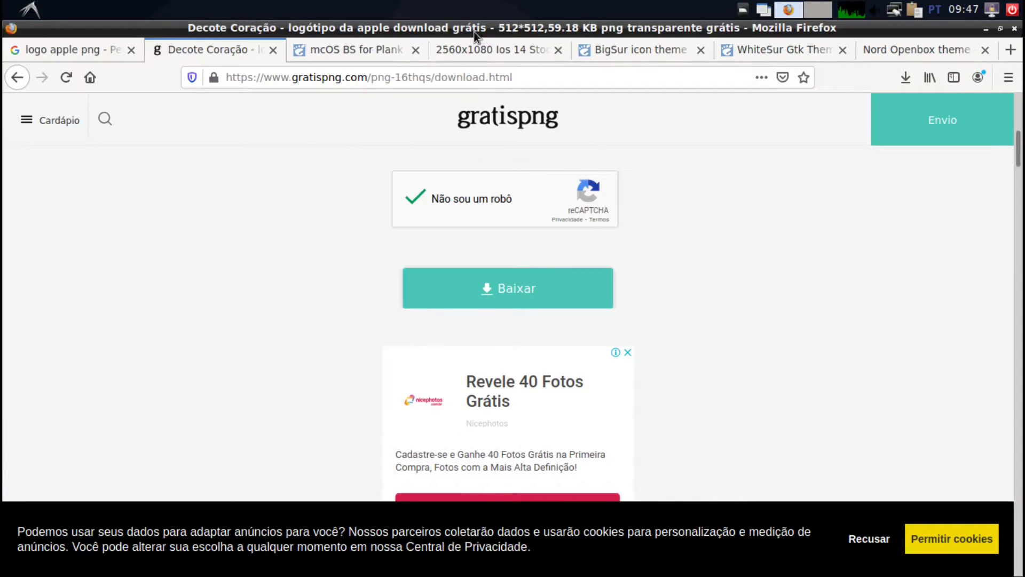
Minimize Firefox and set the panel Menu applet's icon to logo.png from the Imagens folder
left_click(987, 28)
right_click(27, 10)
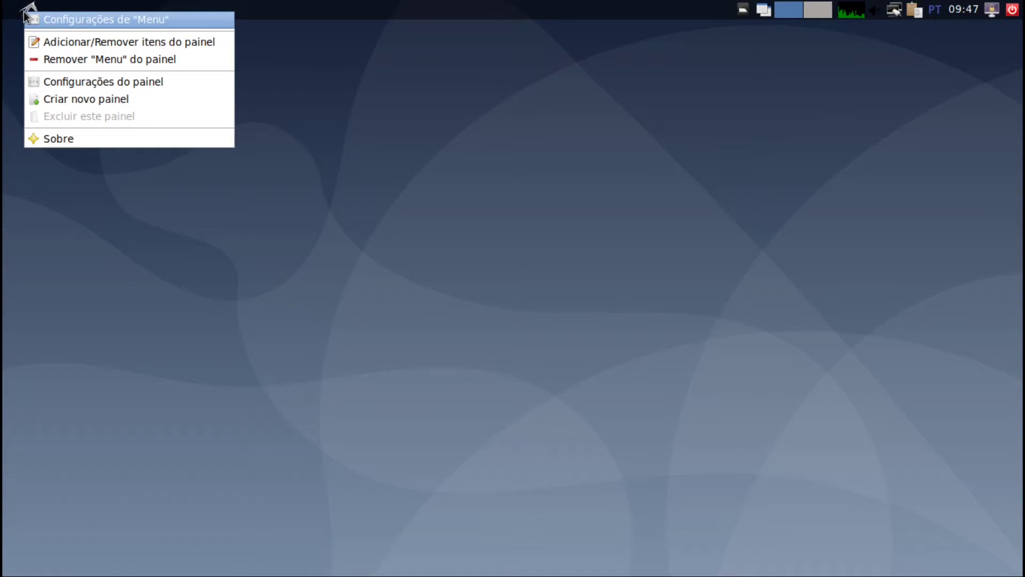
left_click(48, 17)
left_click(366, 58)
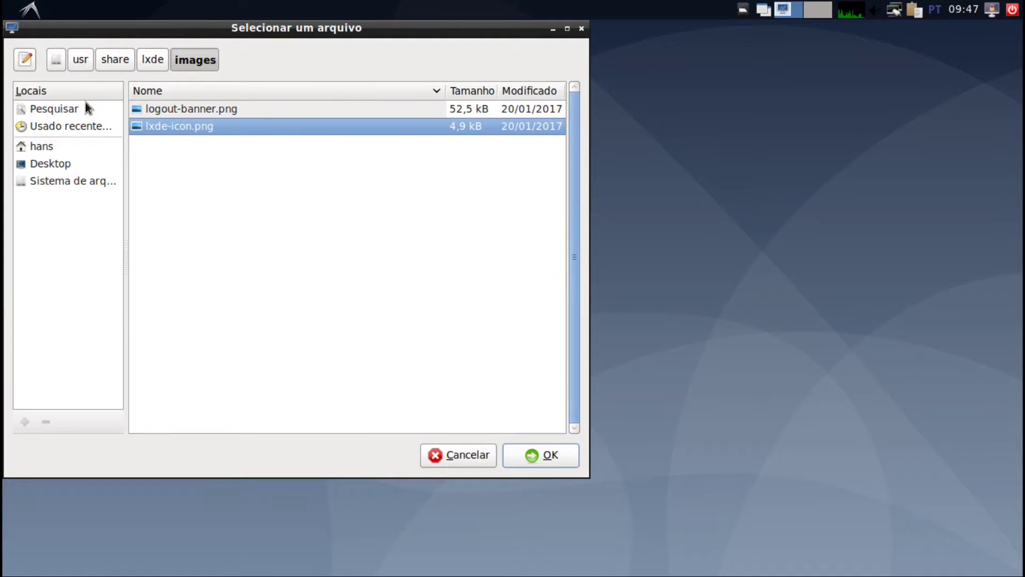
left_click(45, 147)
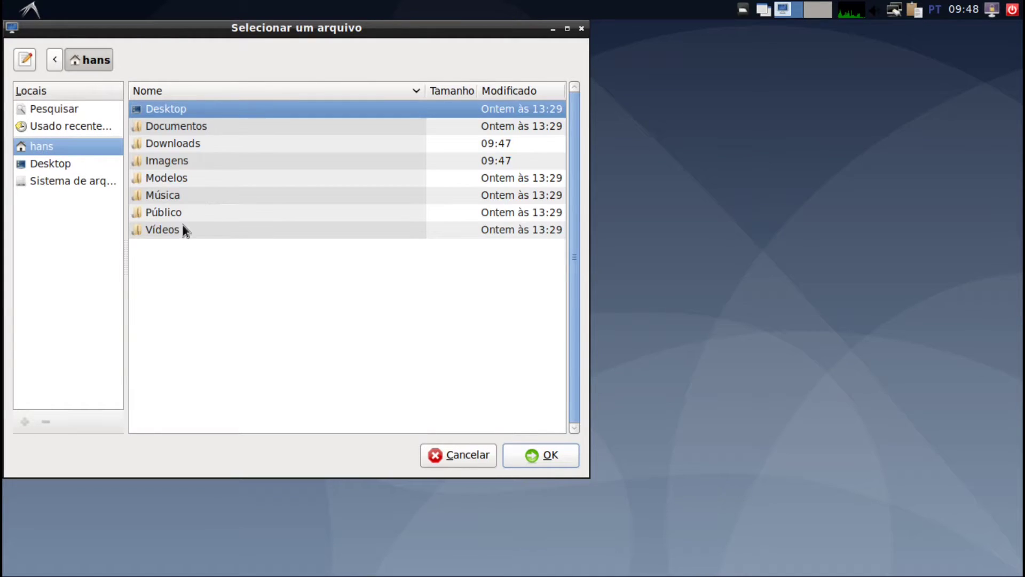
left_click(174, 162)
double_click(174, 162)
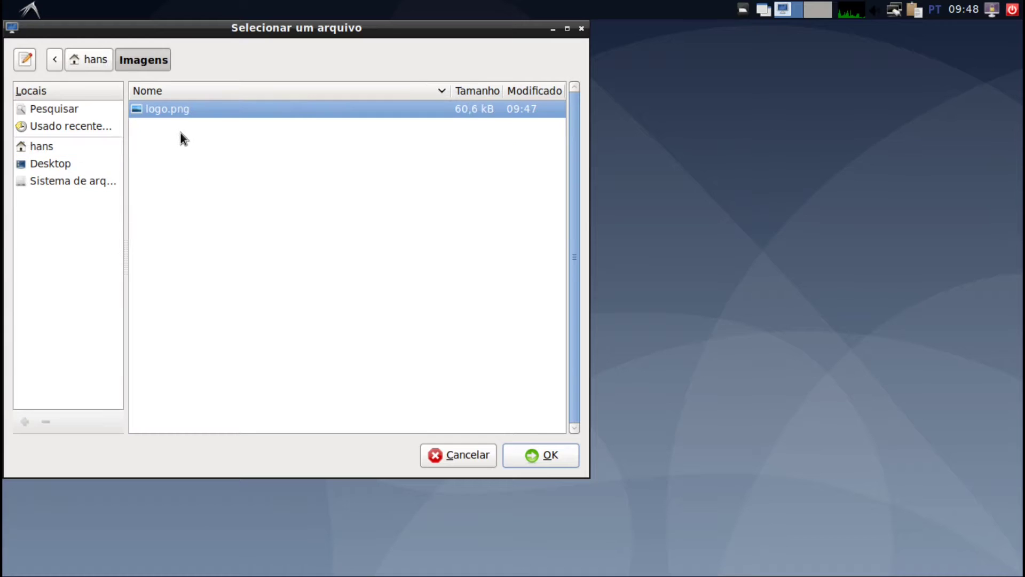
left_click(530, 452)
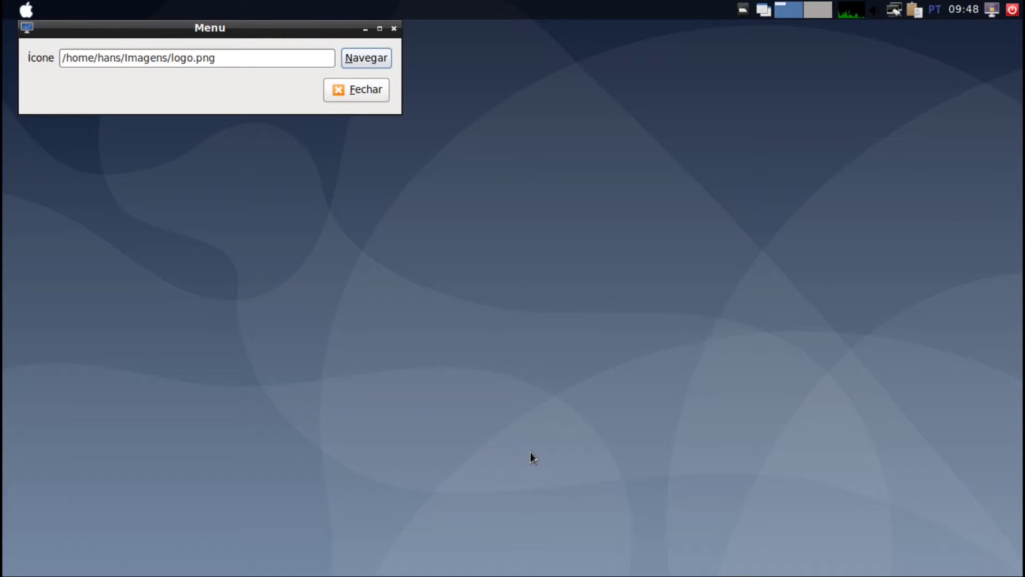
left_click(365, 89)
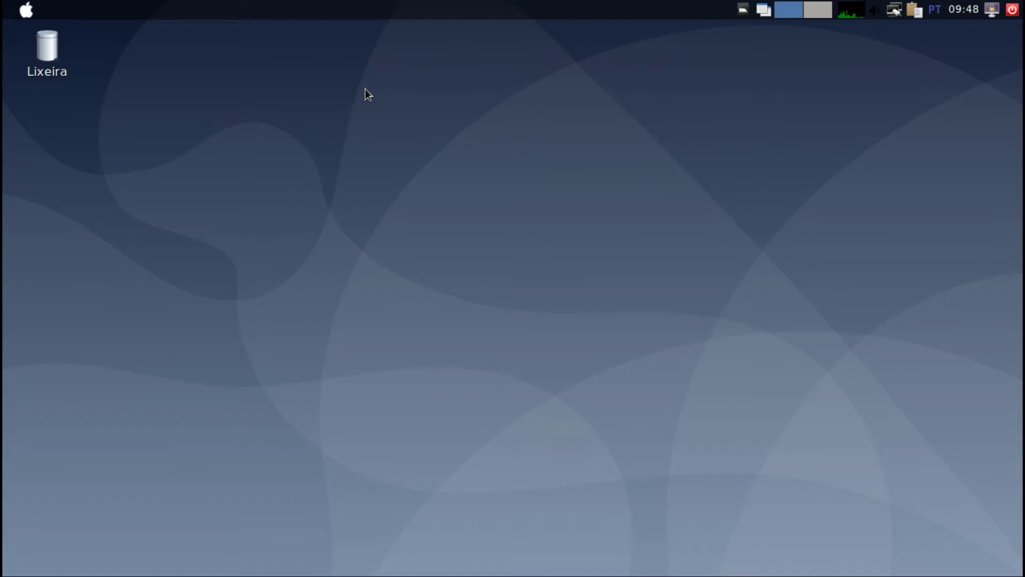
Open LXTerminal, install Plank with "sudo apt install plank", and close the terminal
left_click(25, 11)
mouse_move(83, 148)
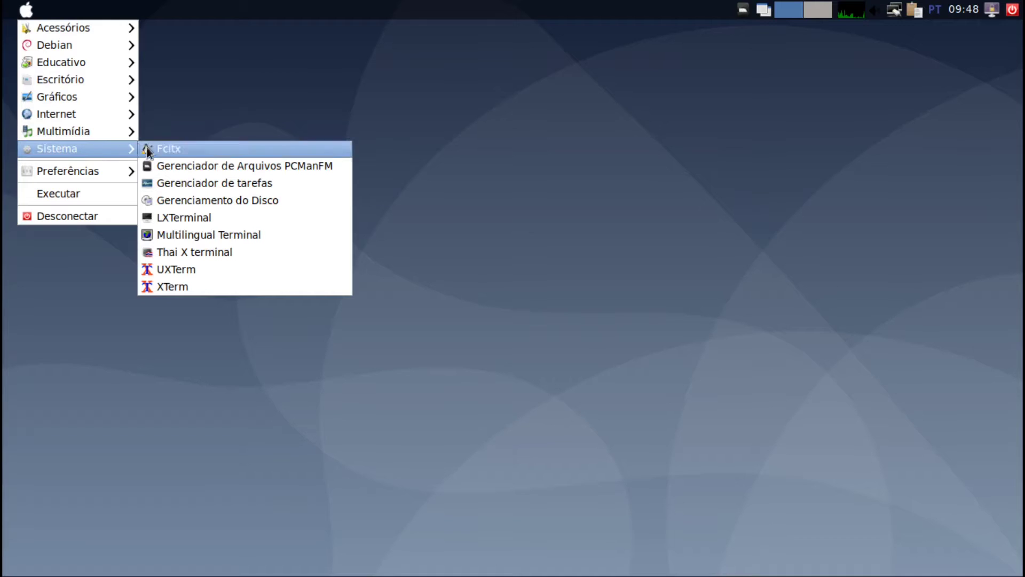
left_click(211, 214)
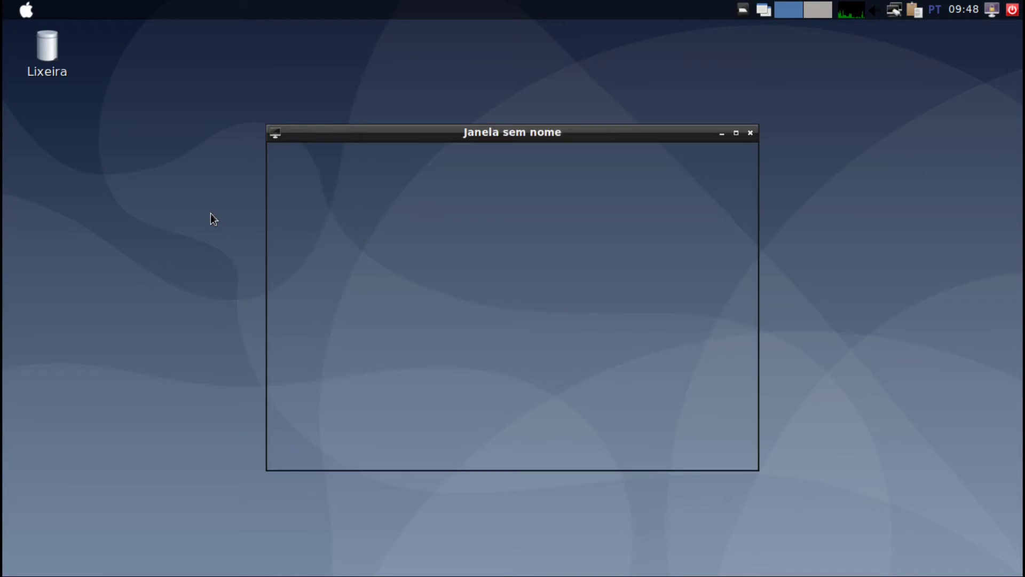
type("sudo apt ")
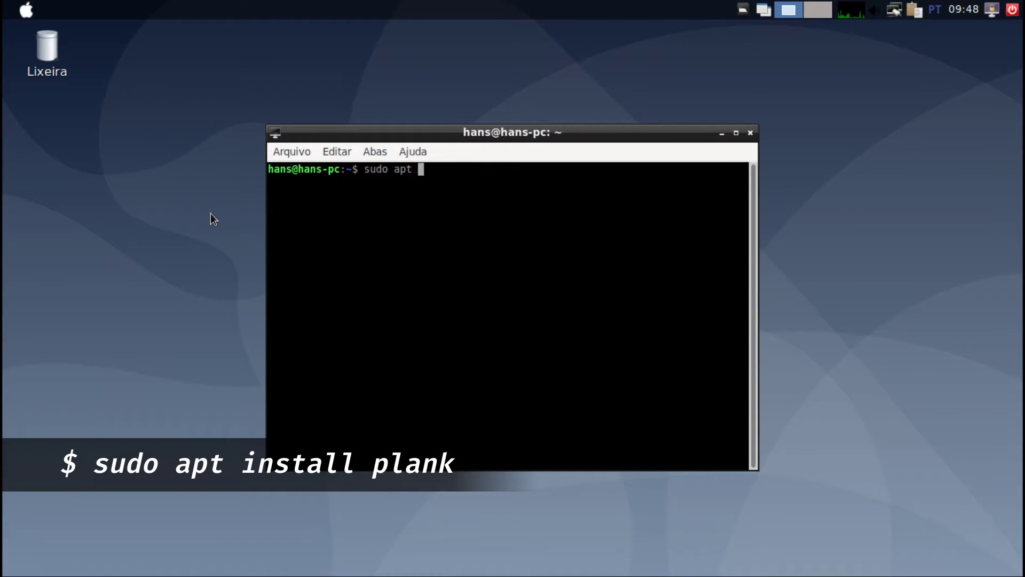
type("install plank")
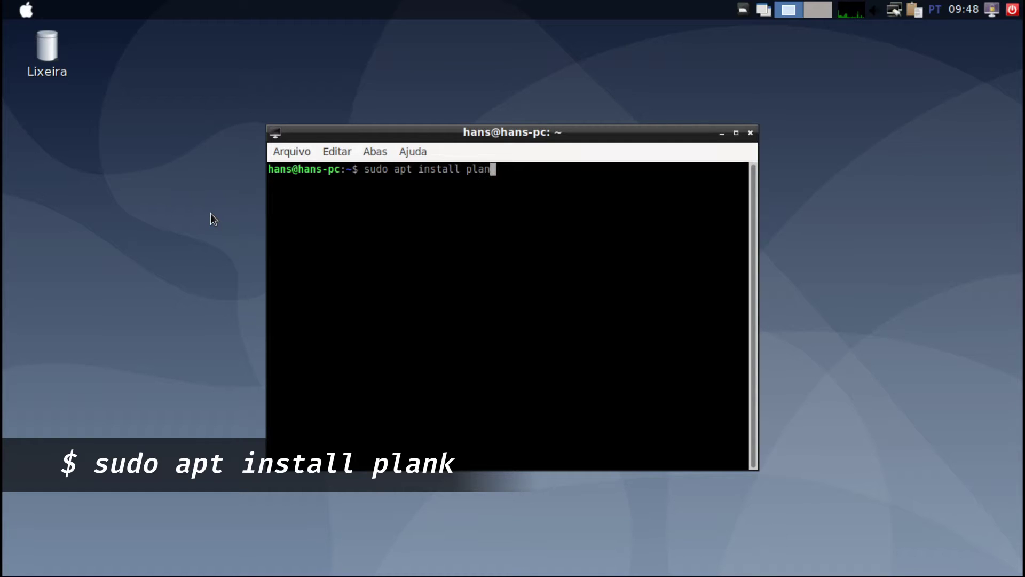
key("Return")
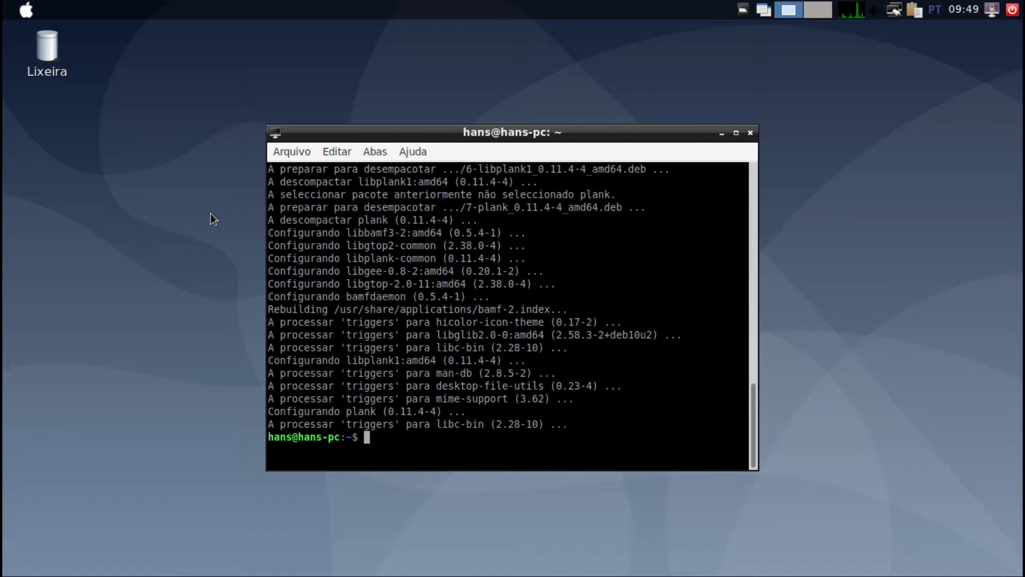
left_click(750, 132)
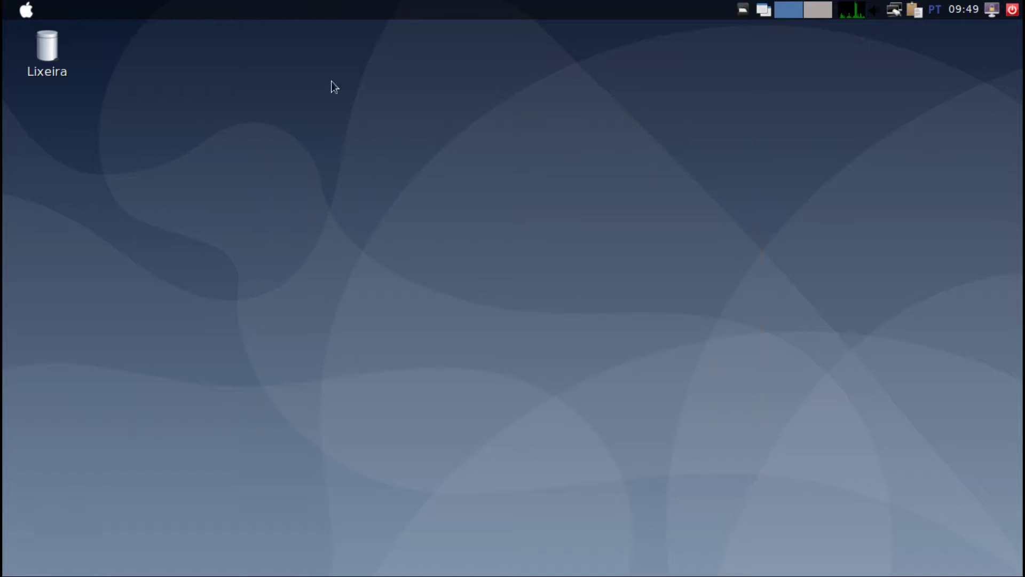
Launch the Plank dock and remove the duplicate SMPlayer and Firefox launchers from it
left_click(28, 9)
mouse_move(102, 26)
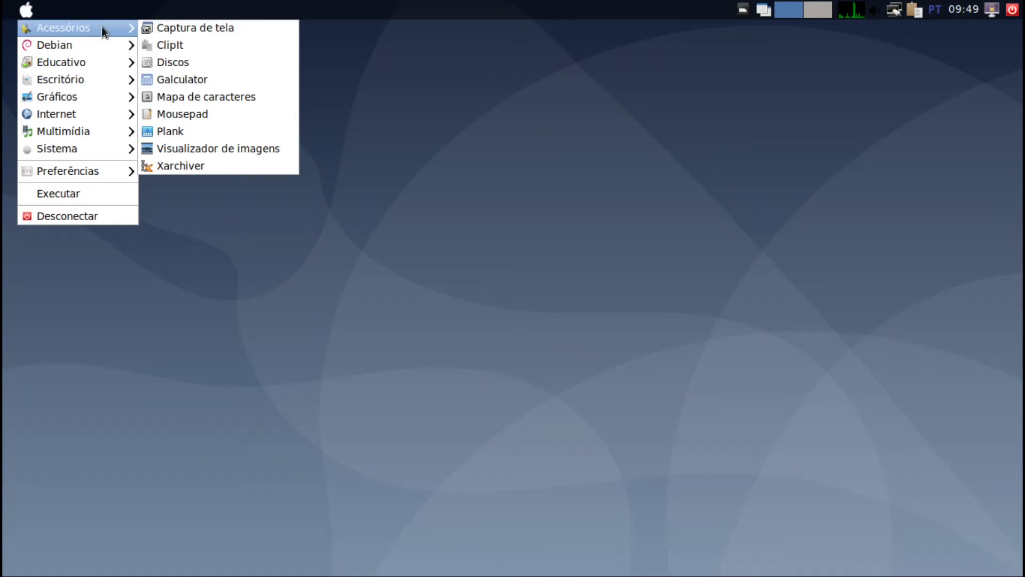
left_click(213, 131)
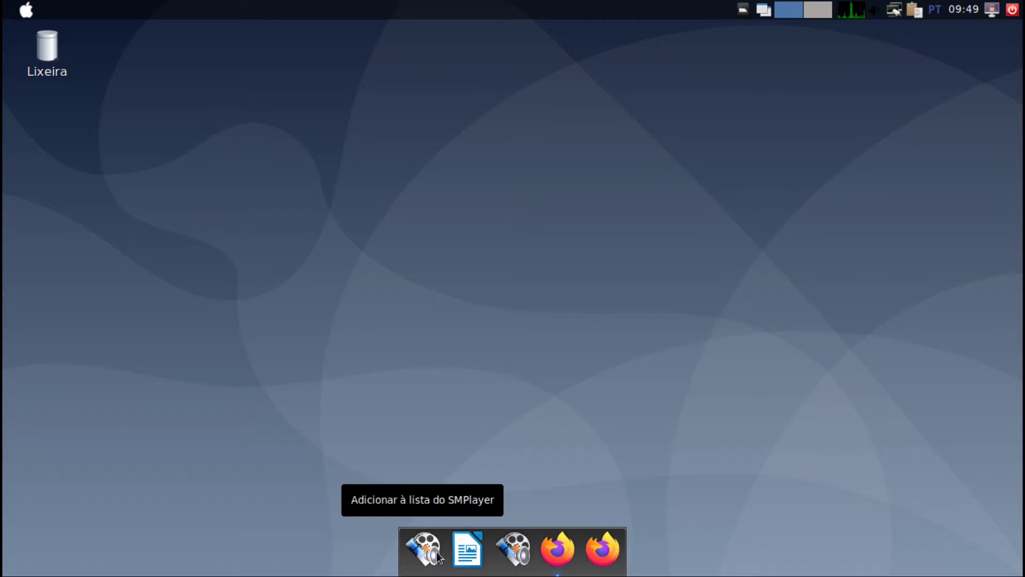
left_click_drag(512, 550, 516, 446)
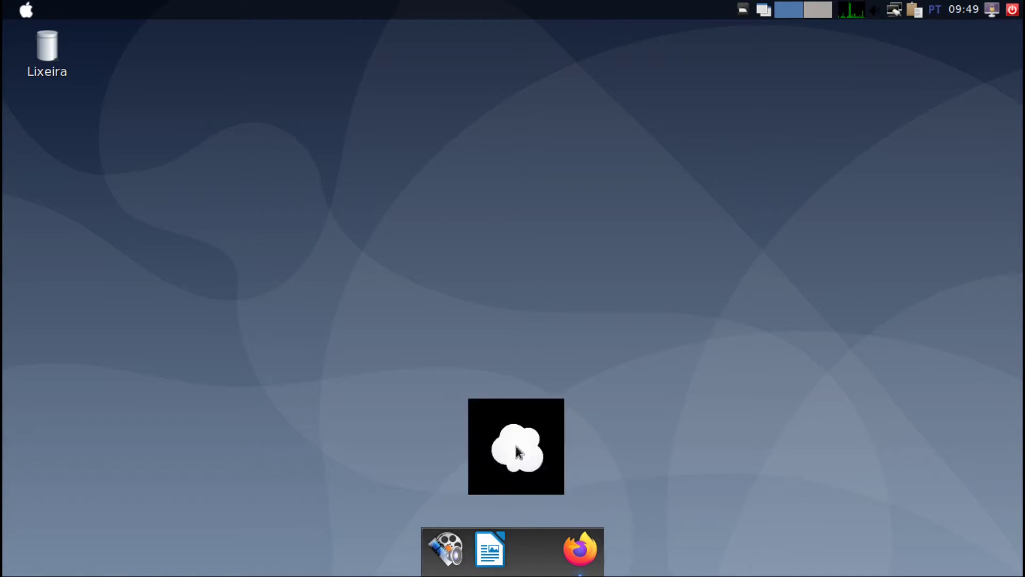
left_click_drag(562, 545, 572, 463)
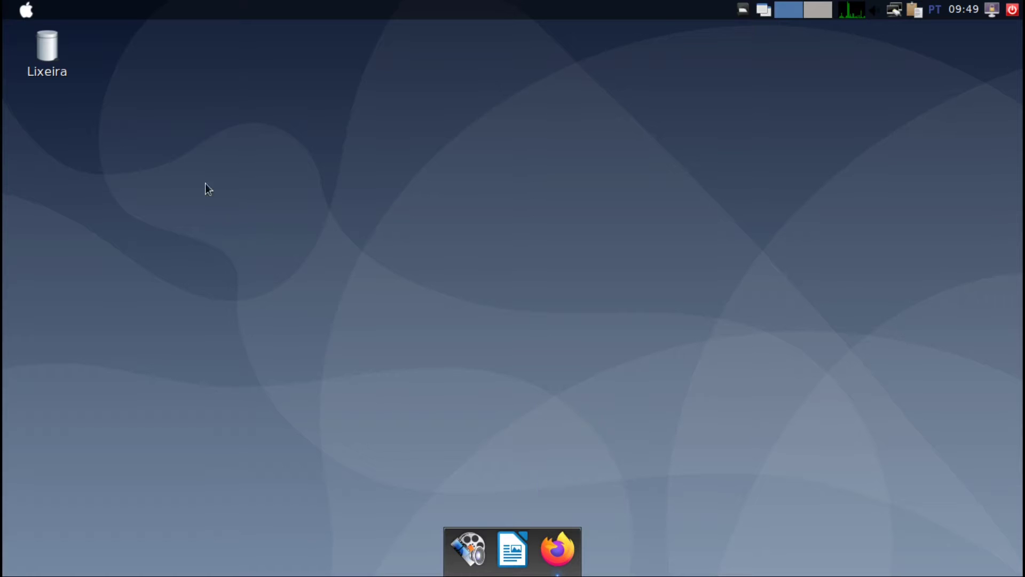
Open Mousepad from the Acessórios applications and keep its launcher in the Plank dock
left_click(25, 12)
mouse_move(84, 28)
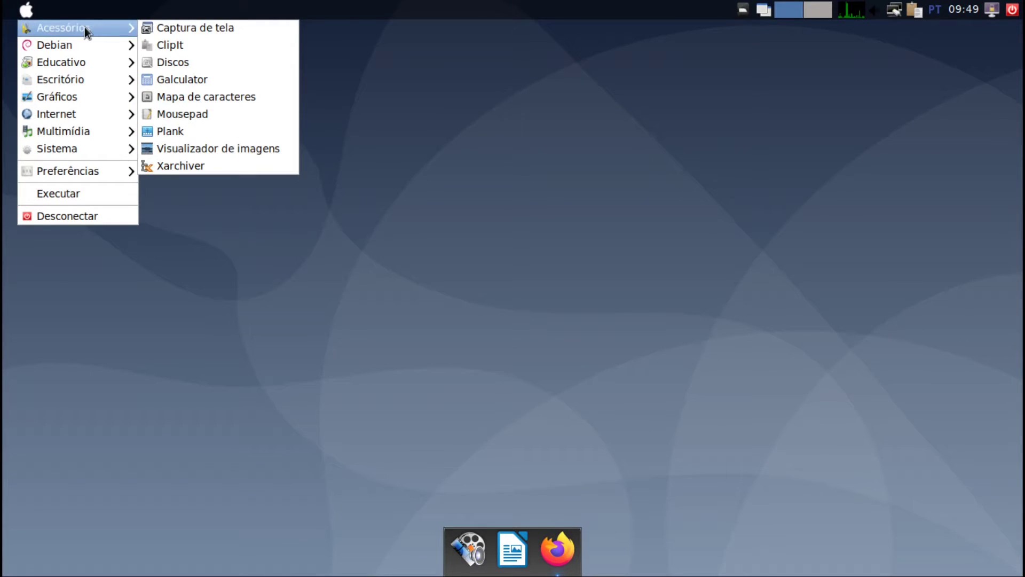
left_click(214, 110)
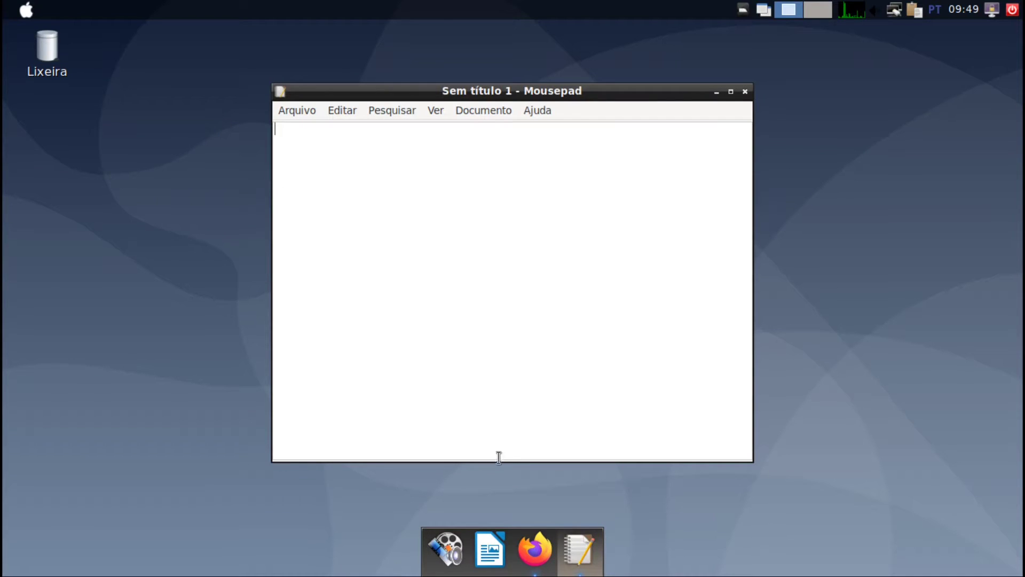
right_click(580, 550)
left_click(537, 489)
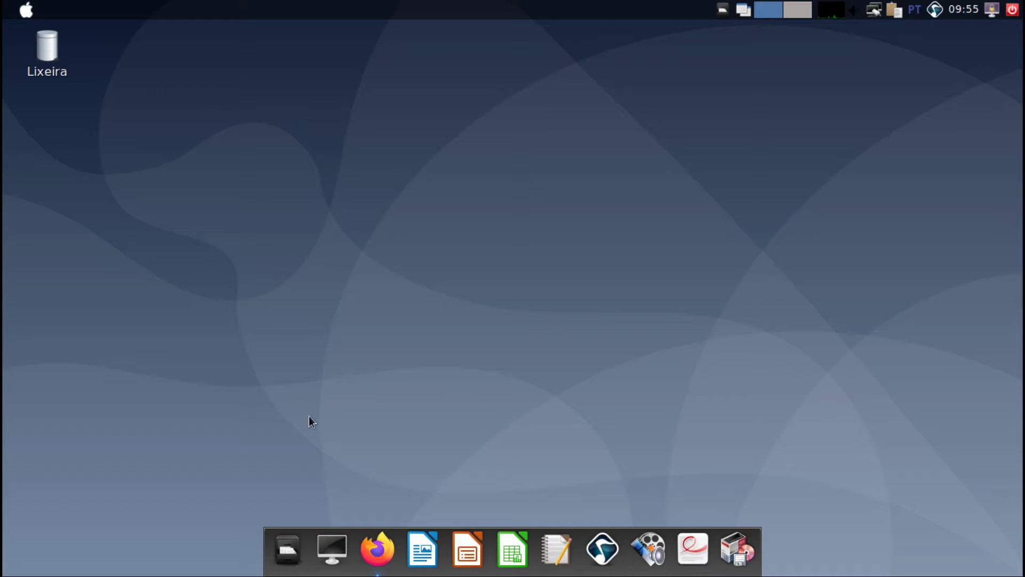
Switch to Firefox, close the gratispng page and bring up the mcOS BS for Plank Dock page
left_click(378, 549)
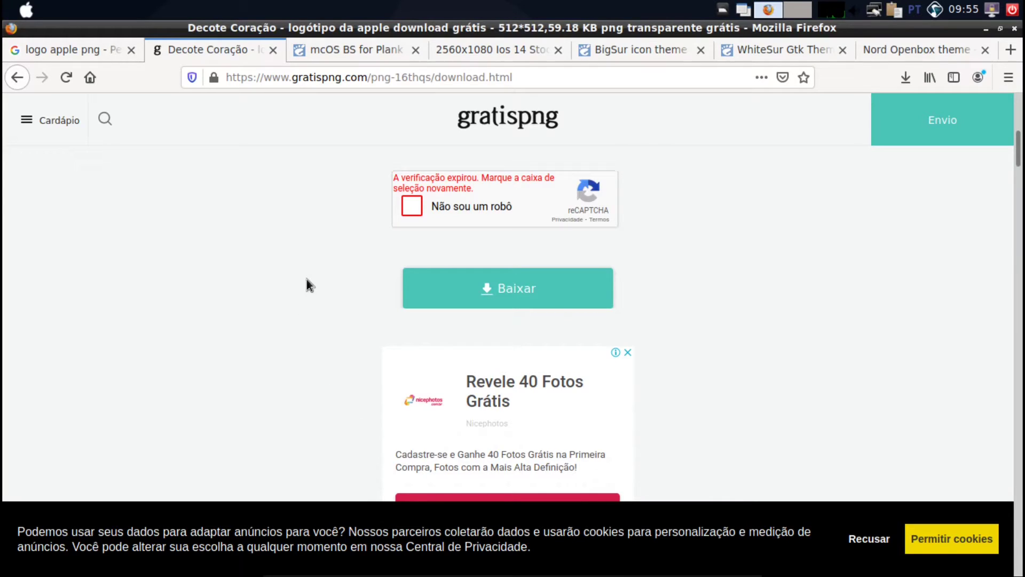
left_click(274, 50)
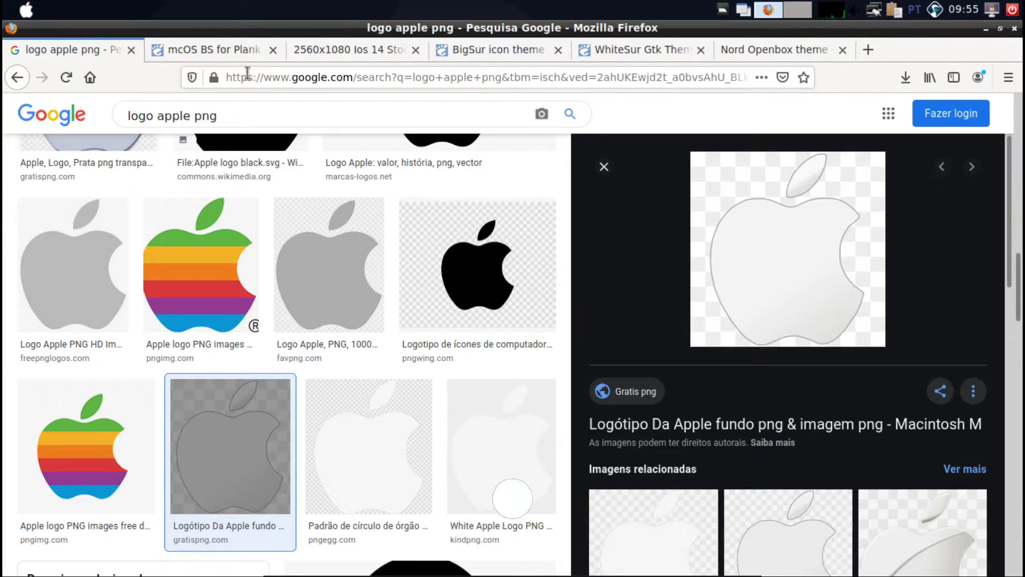
left_click(244, 51)
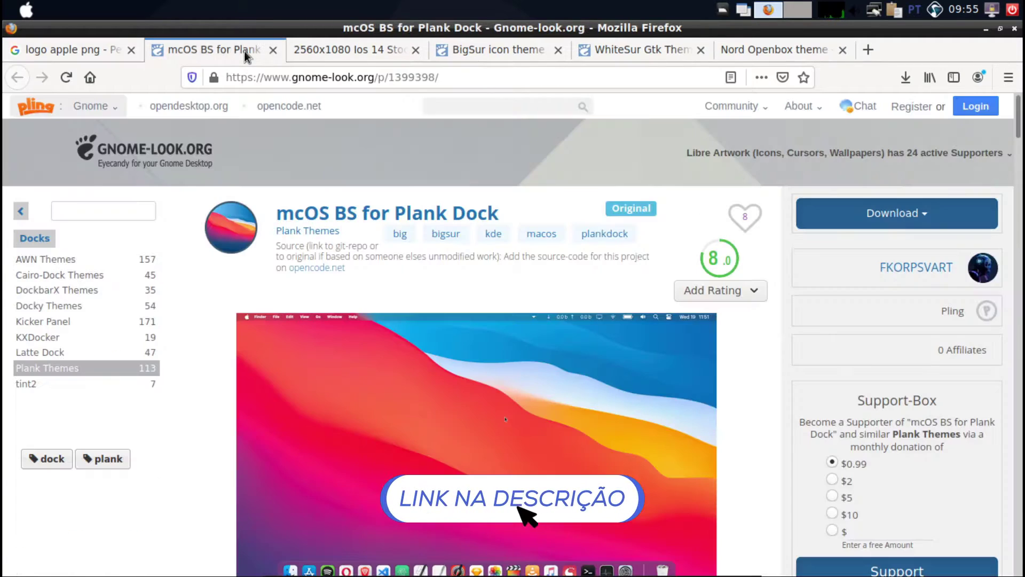
Download mcOS-BS-Black.zip from the mcOS BS for Plank Dock page, choosing to save the file
left_click(935, 211)
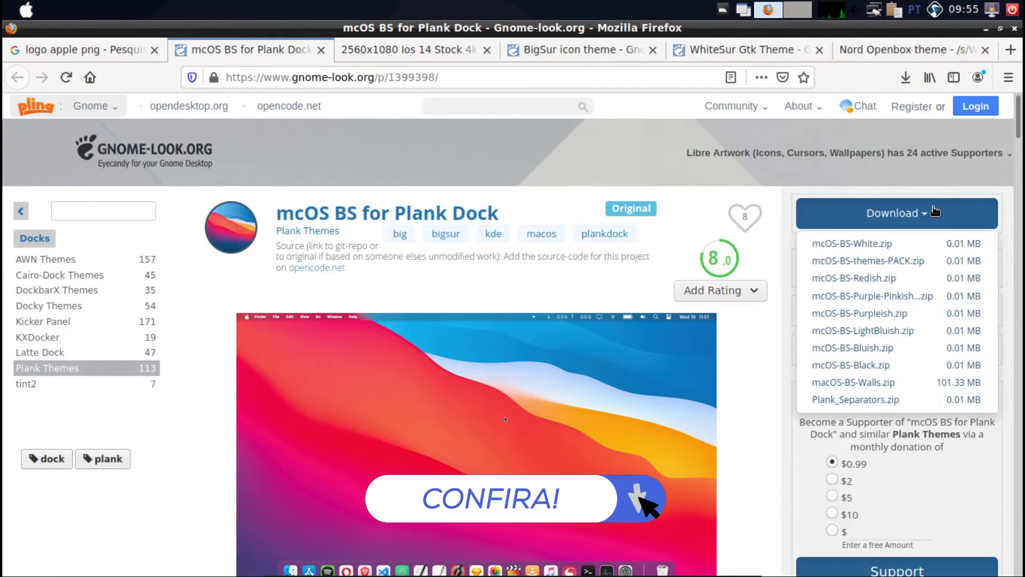
left_click(863, 364)
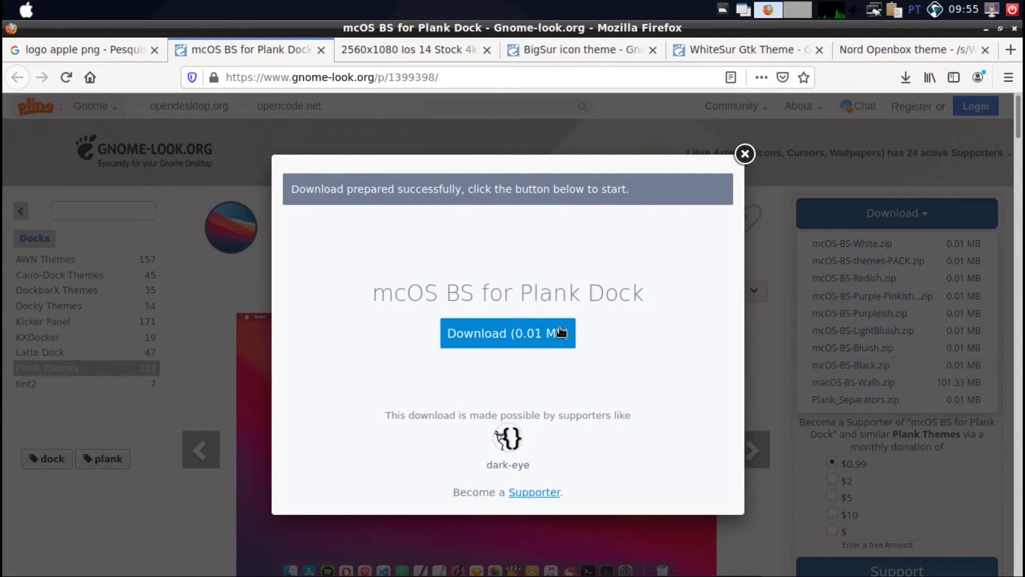
left_click(560, 331)
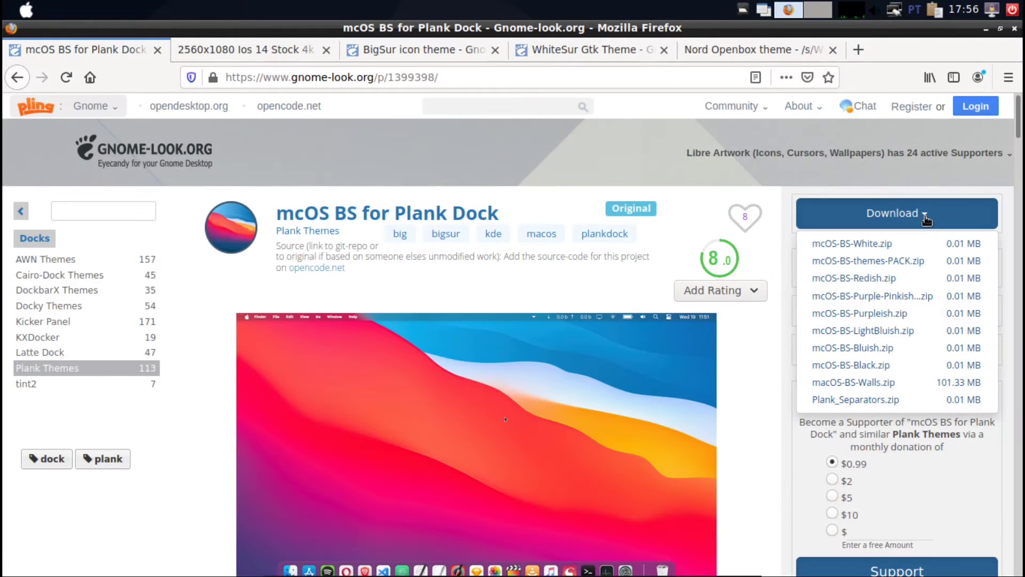
left_click(857, 365)
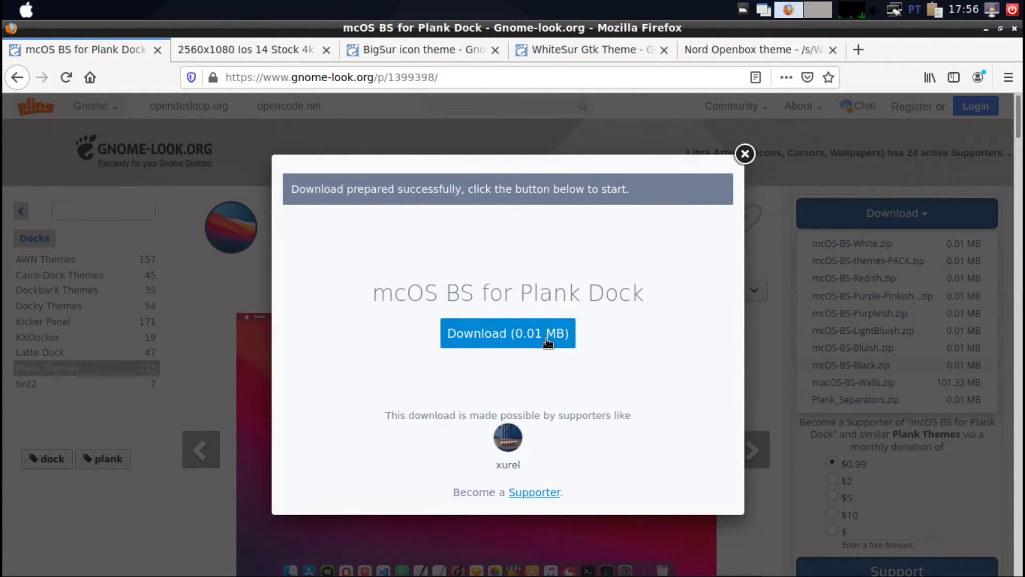
left_click(547, 339)
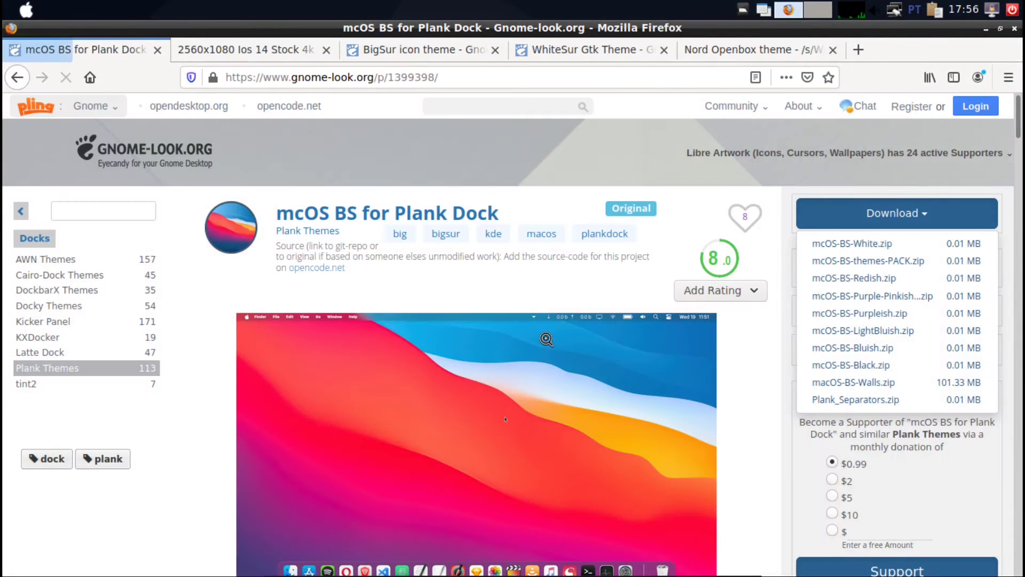
left_click(411, 348)
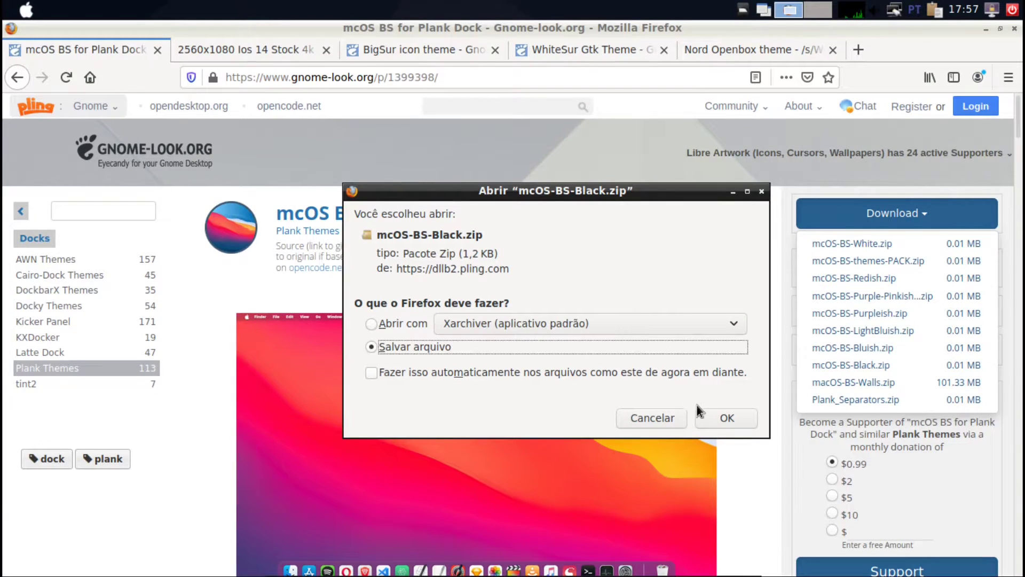
left_click(726, 418)
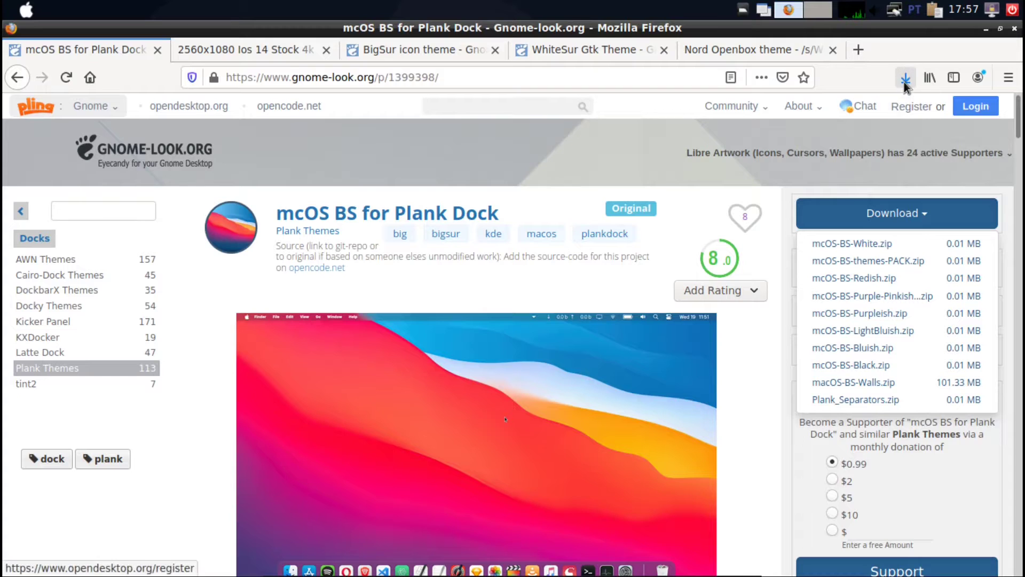
Show the downloaded mcOS-BS-Black.zip in its Downloads folder, minimize Firefox and open the archive in Xarchiver
left_click(905, 82)
left_click(902, 120)
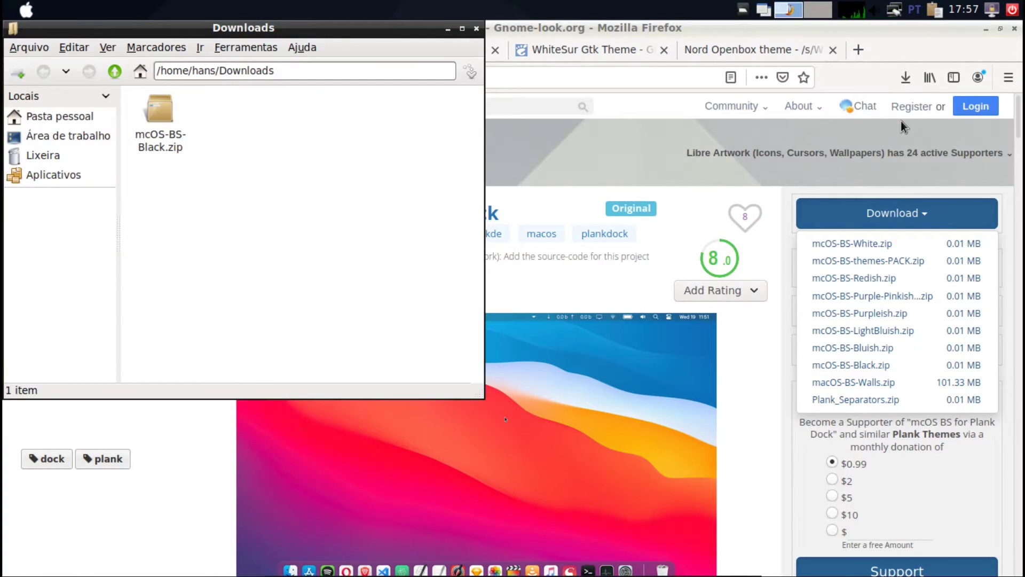
left_click(987, 29)
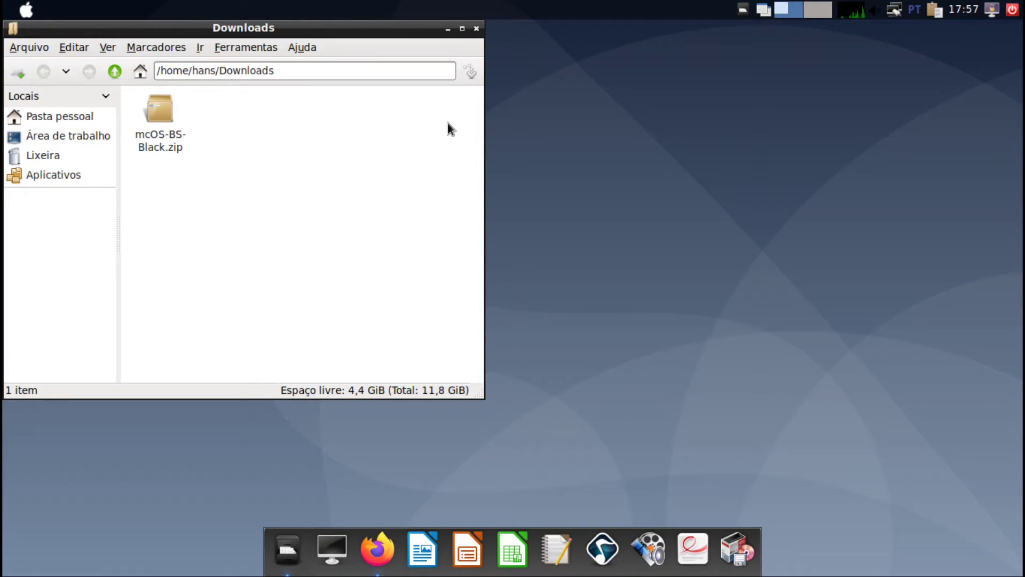
double_click(165, 117)
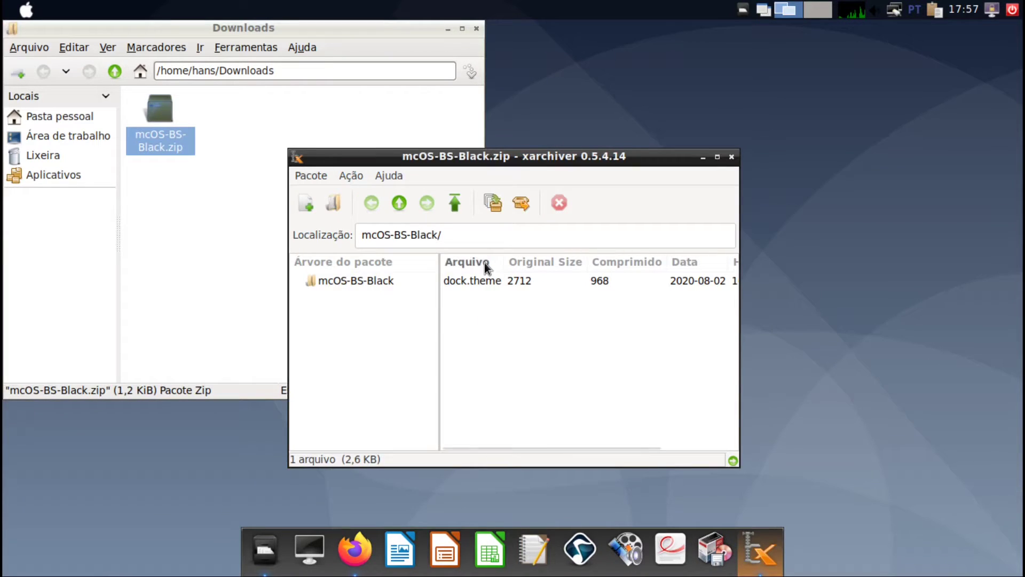
Extract all files of the archive to .local/share/plank/themes in the home folder, showing hidden folders to reach it
left_click(520, 205)
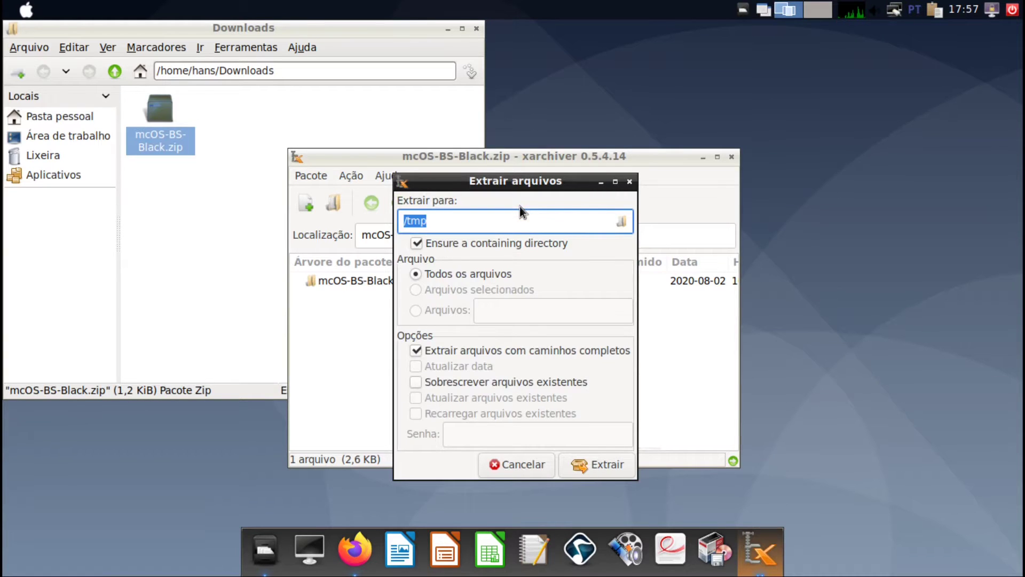
left_click(620, 222)
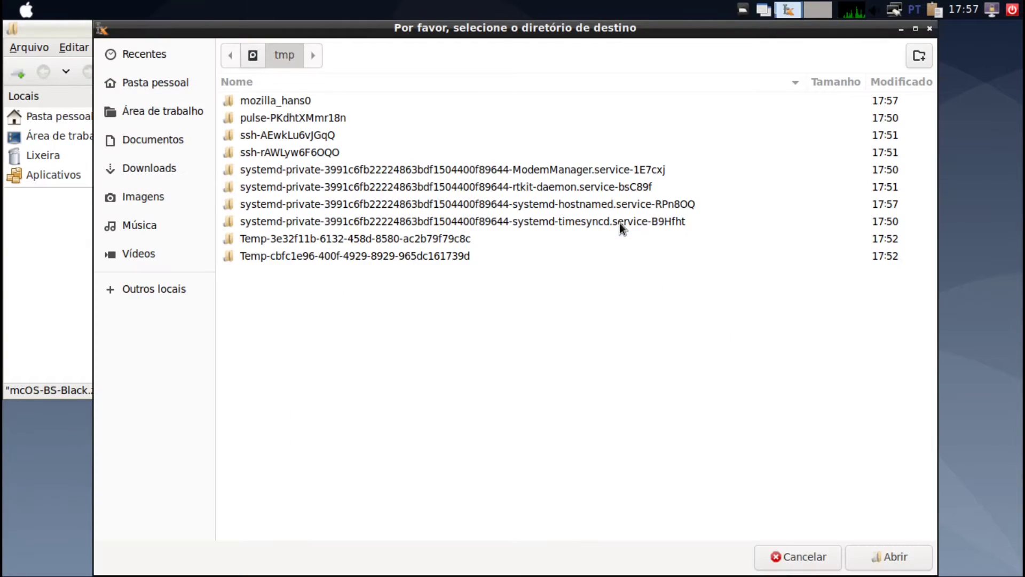
left_click(166, 87)
key("ctrl+h")
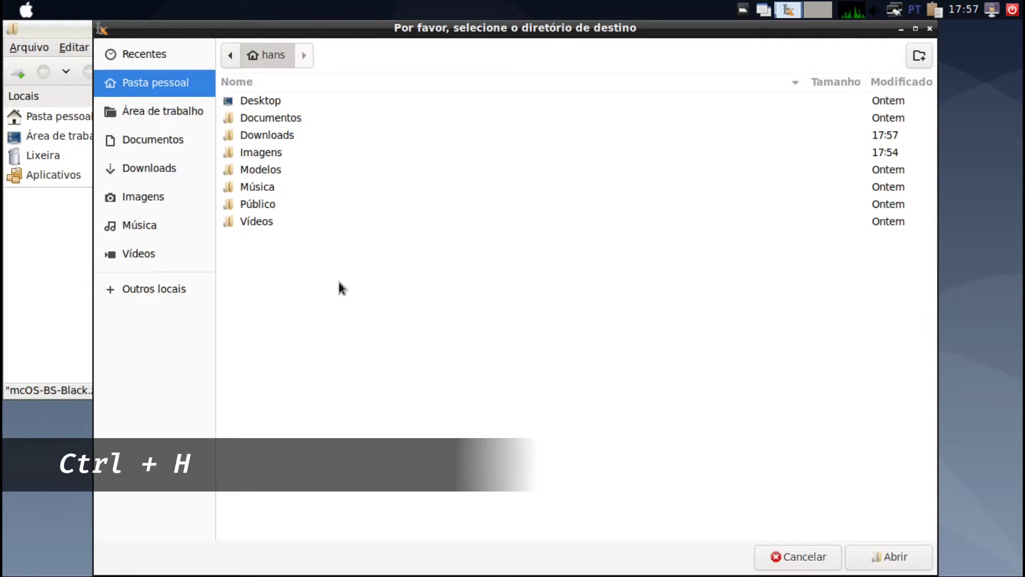
key("ctrl+h")
left_click(253, 222)
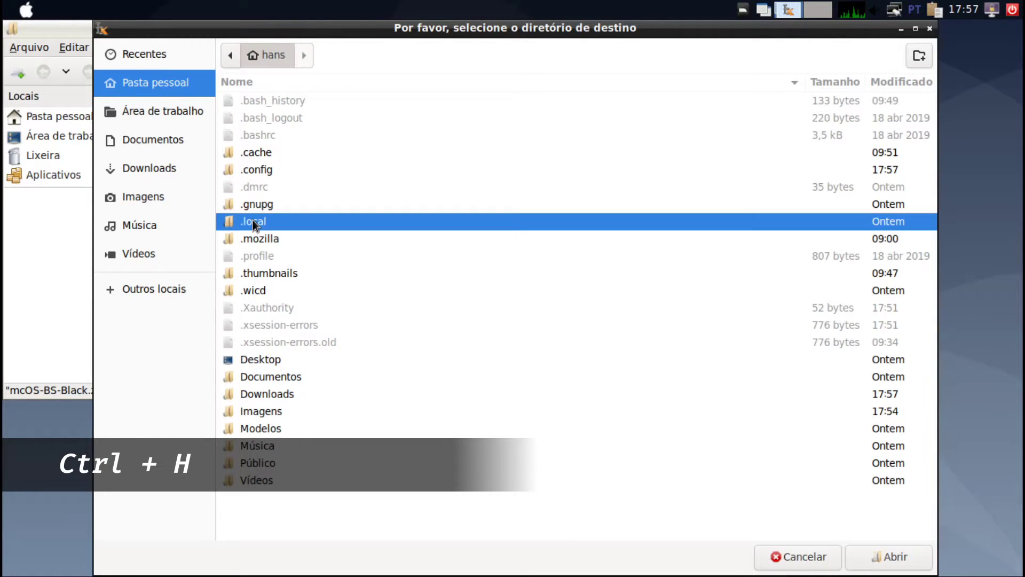
double_click(252, 221)
double_click(263, 105)
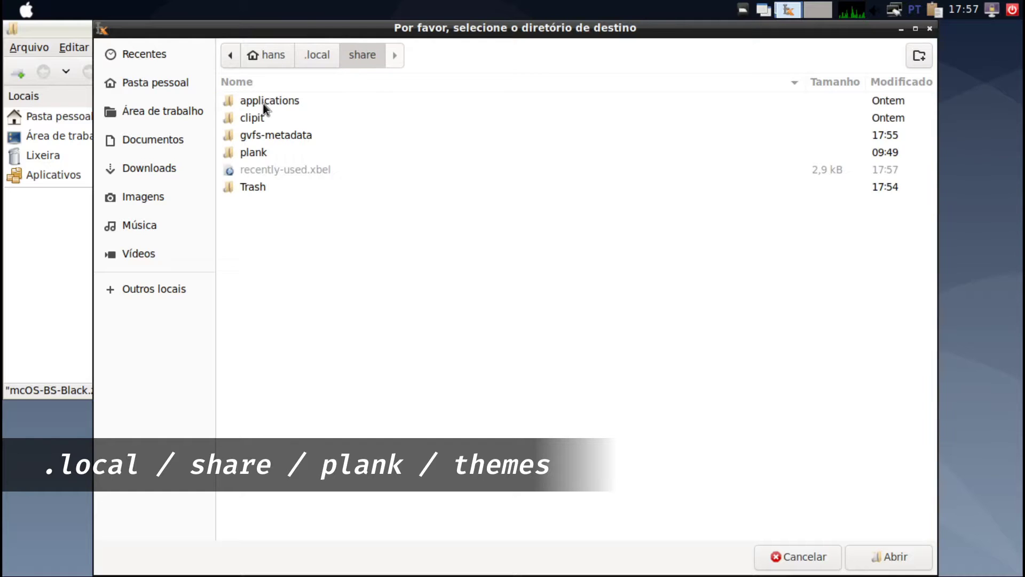
double_click(259, 155)
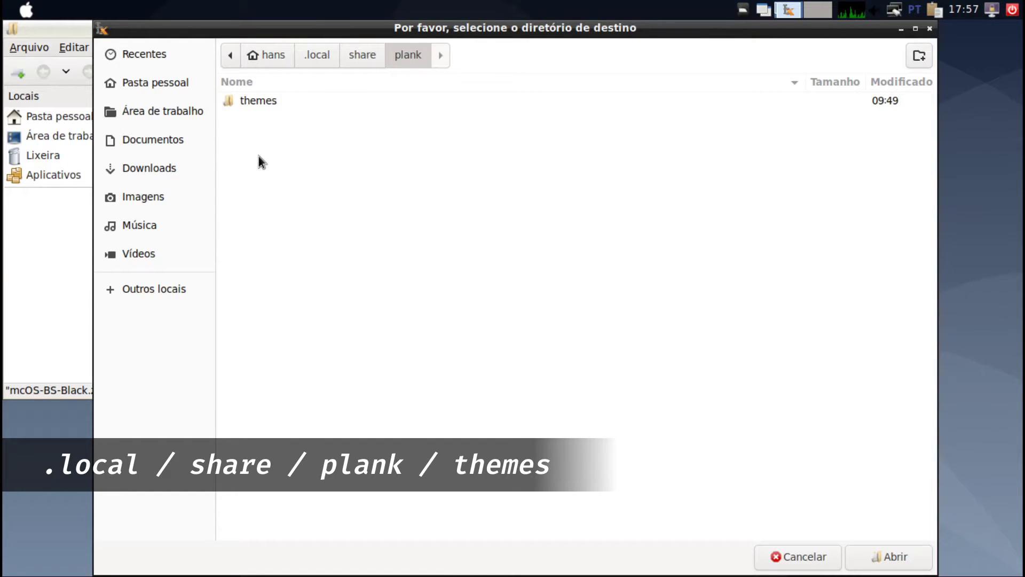
double_click(257, 99)
left_click(891, 558)
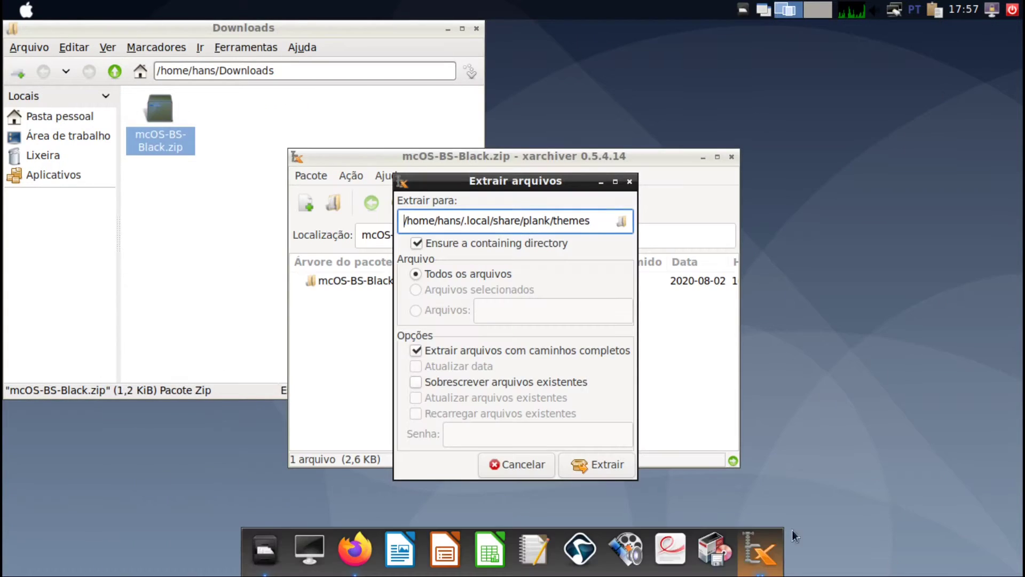
left_click(592, 466)
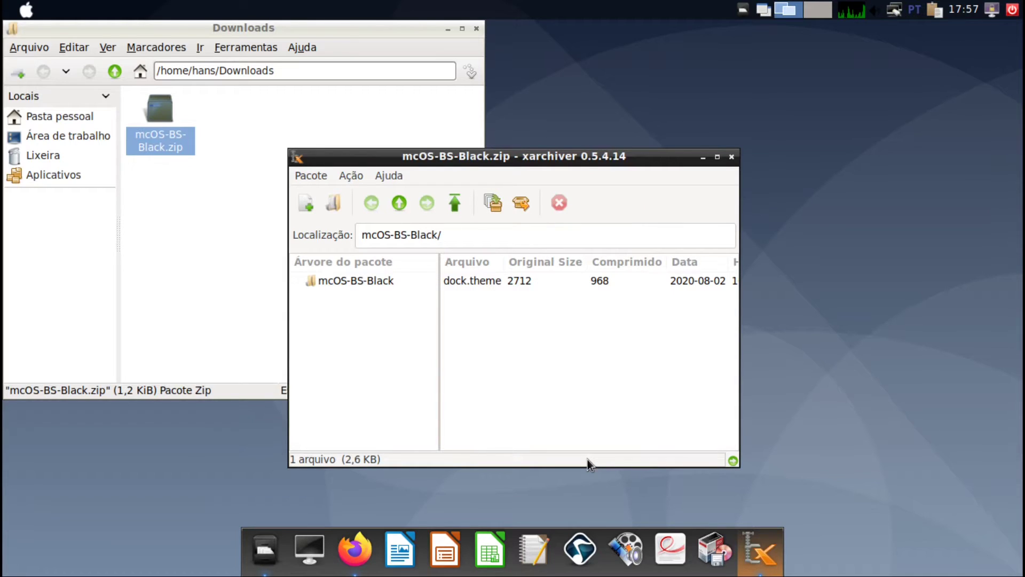
Close the archive, move mcOS-BS-Black.zip to the trash and close the Downloads window
left_click(732, 157)
key("Delete")
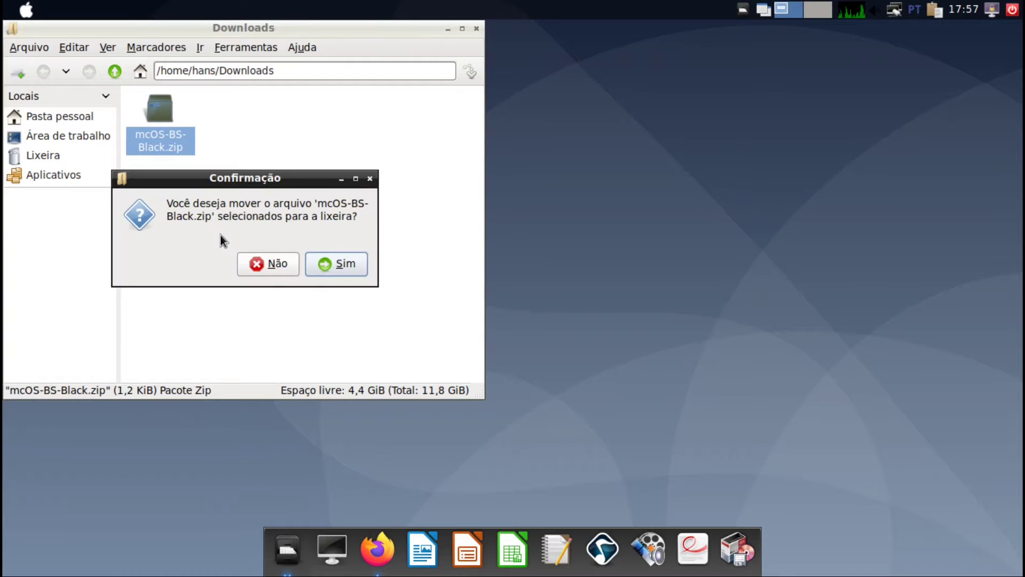
left_click(323, 264)
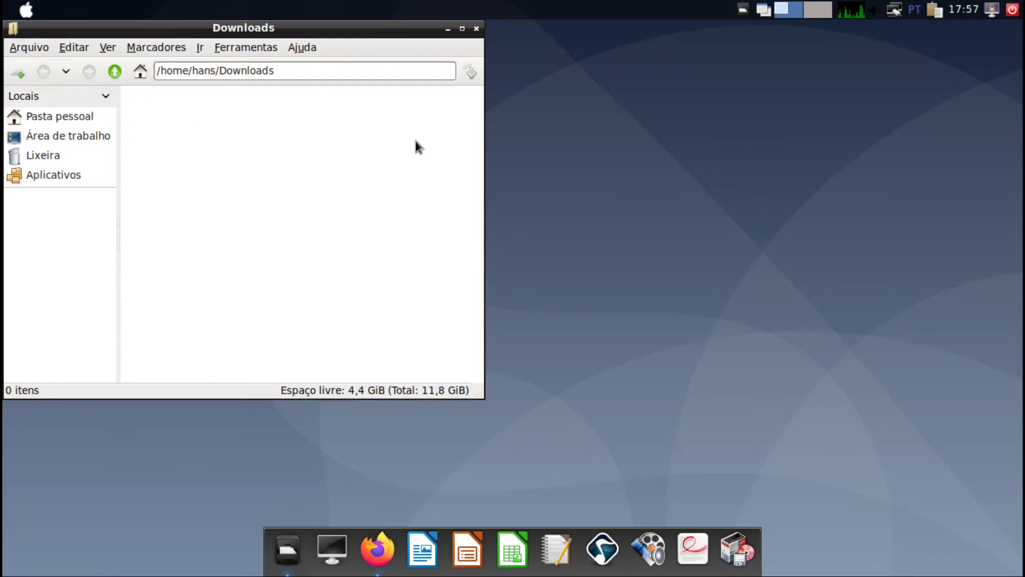
left_click(477, 31)
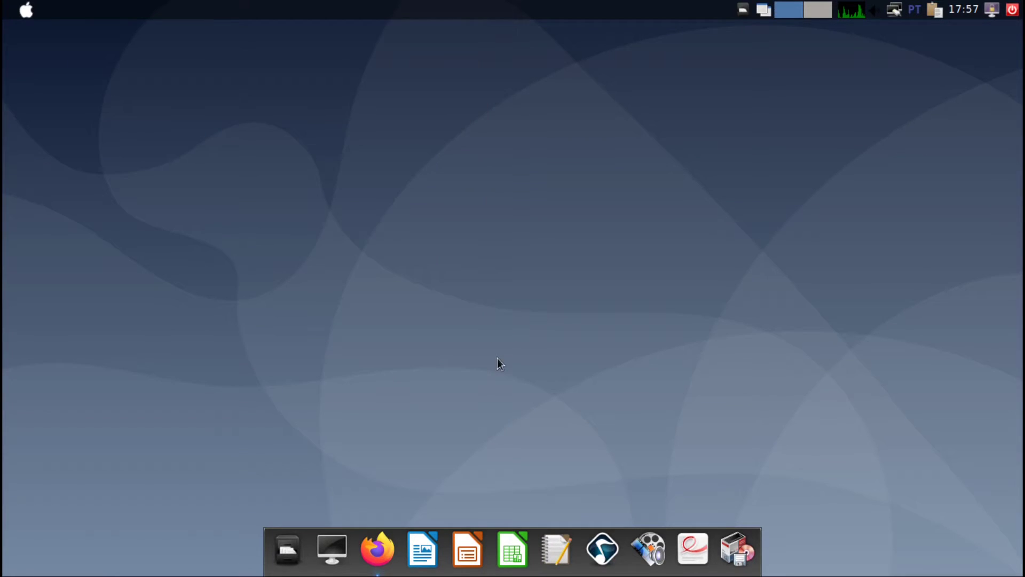
Return to Firefox and open the full-size 2560x1080 image from the Ios 14 Stock 4k wallpaper page
left_click(375, 550)
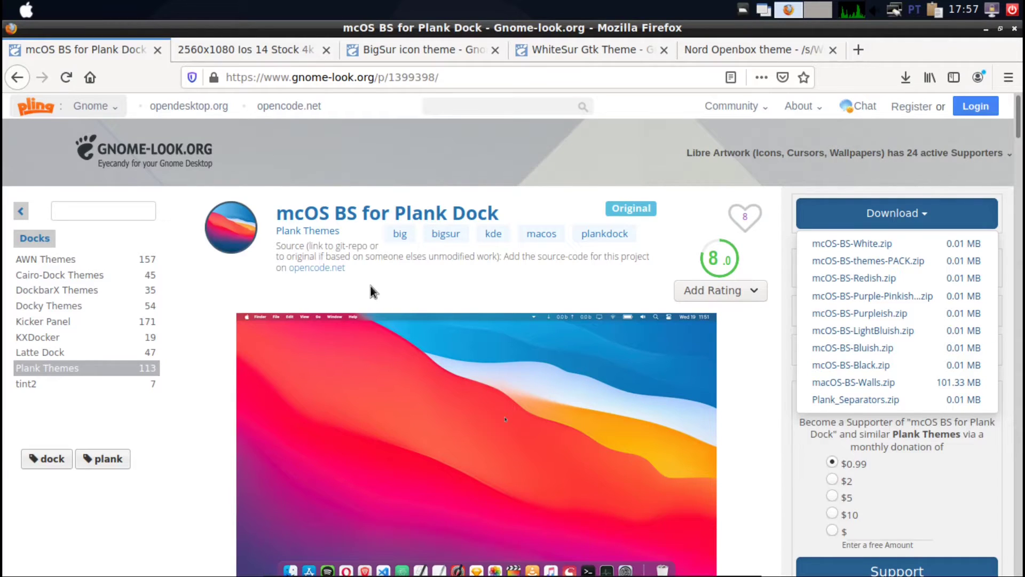
left_click(256, 47)
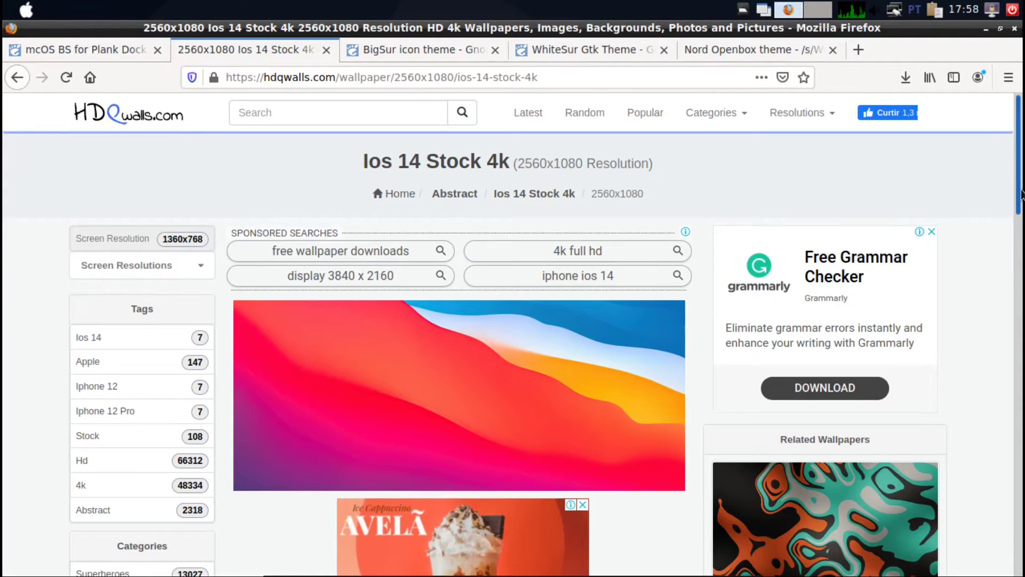
scroll(602, 278, "down", 3)
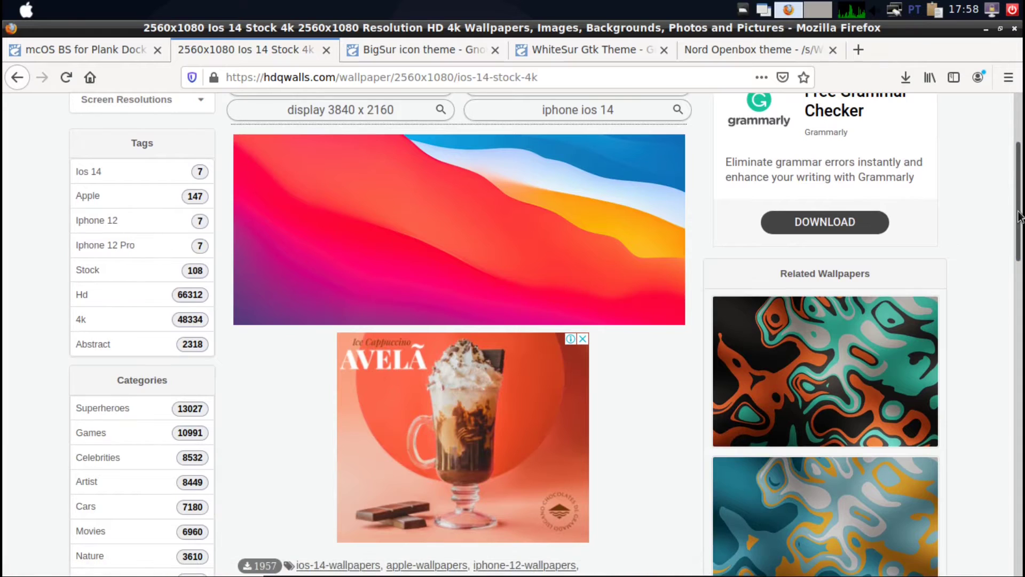
left_click_drag(1018, 216, 1017, 328)
left_click(425, 278)
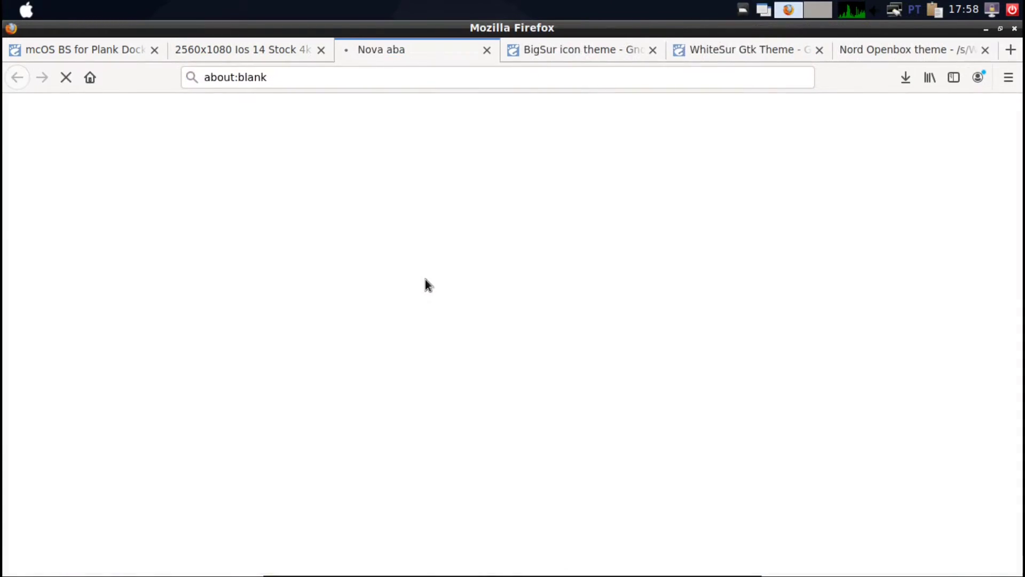
Save the wallpaper image as back.jpg in the Imagens folder
right_click(425, 280)
left_click(496, 327)
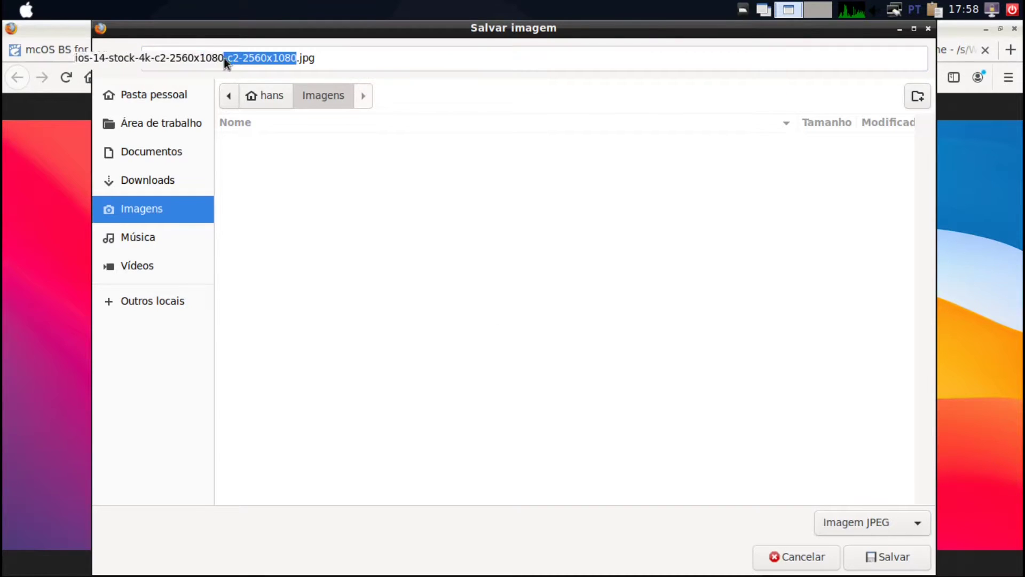
key("BackSpace")
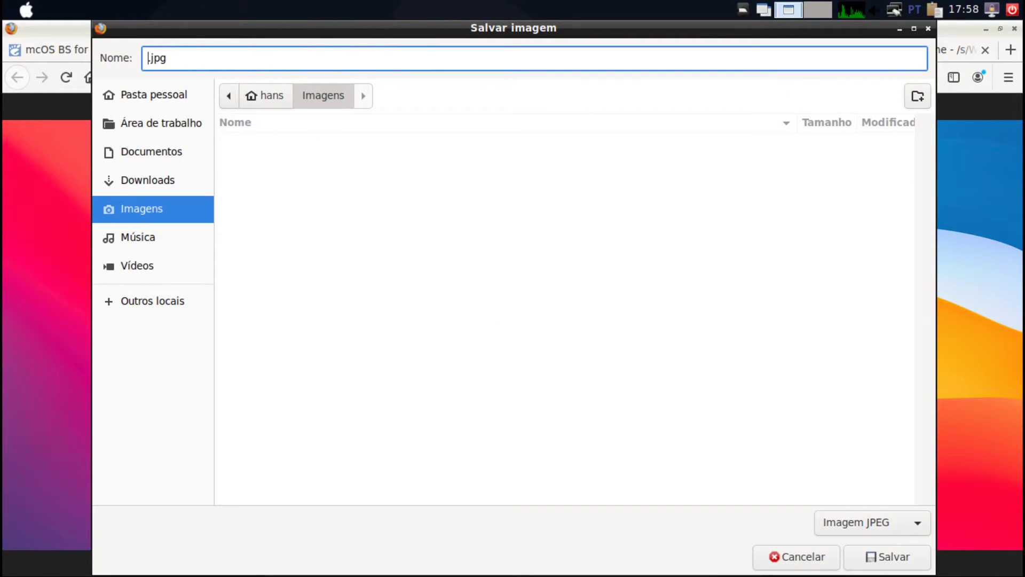
type("back")
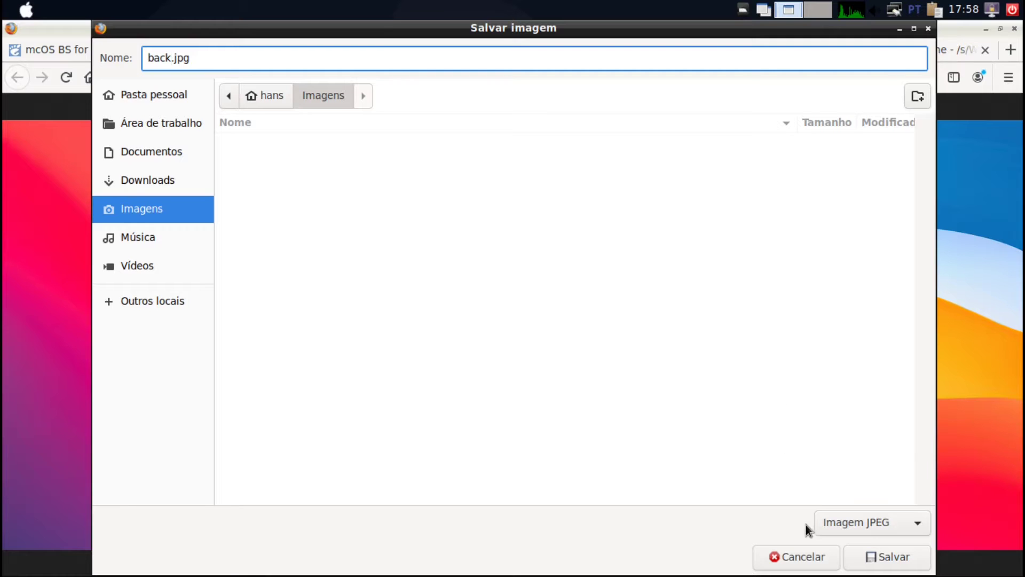
left_click(884, 558)
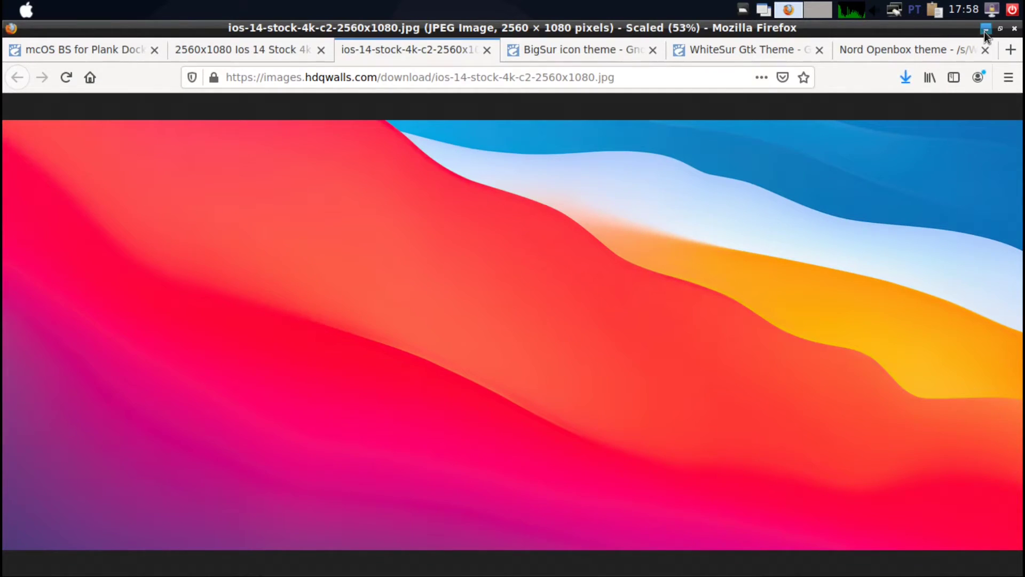
Minimize Firefox and set back.jpg from the Imagens folder as the wallpaper in the desktop preferences
left_click(984, 31)
right_click(613, 184)
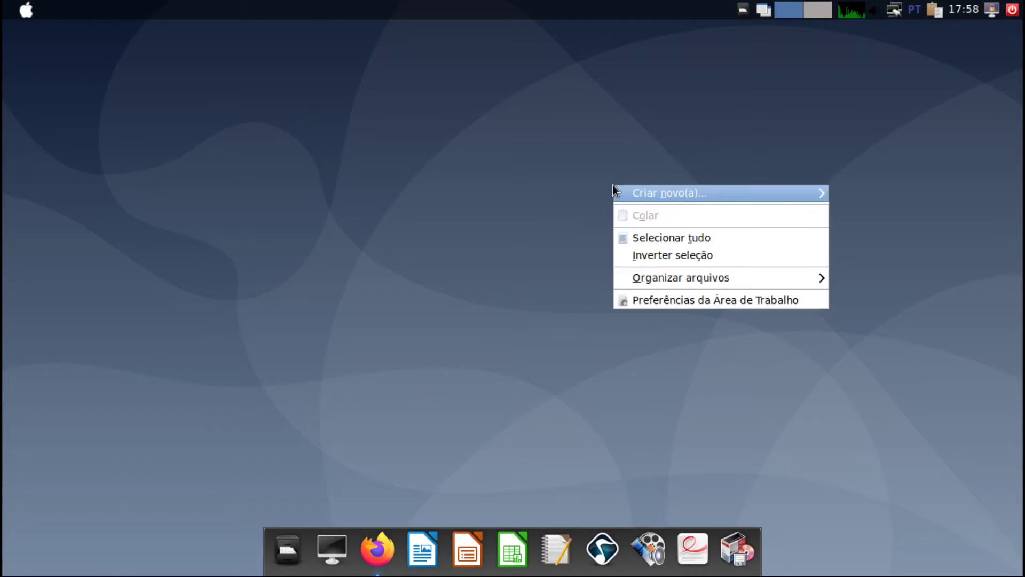
left_click(657, 300)
left_click(662, 258)
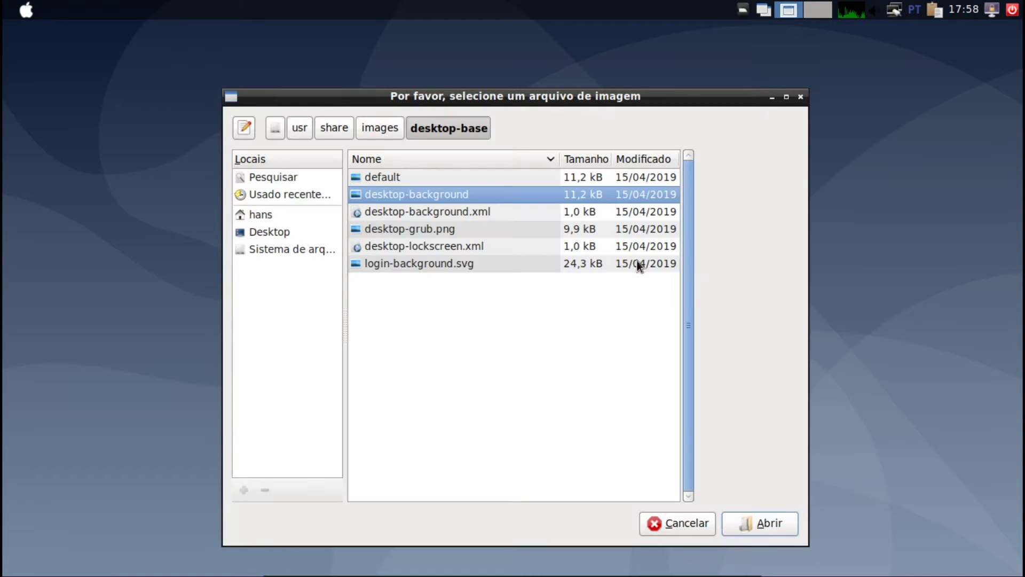
left_click(281, 216)
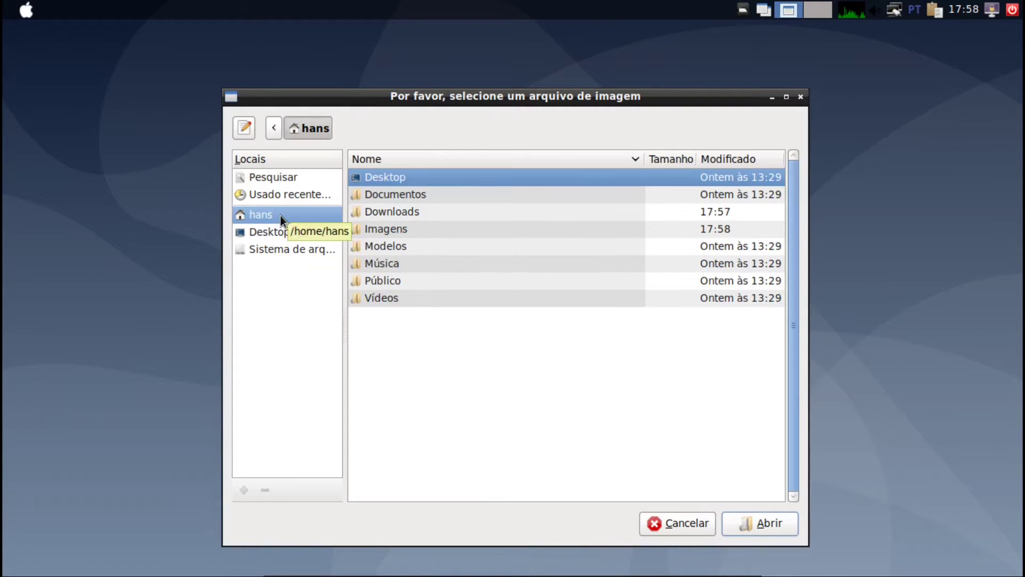
double_click(401, 225)
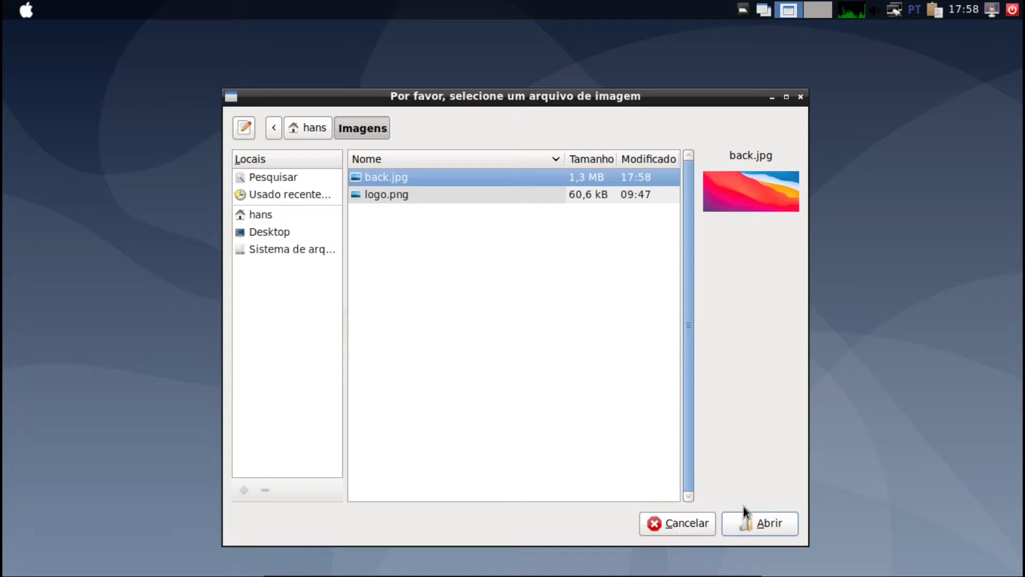
left_click(749, 522)
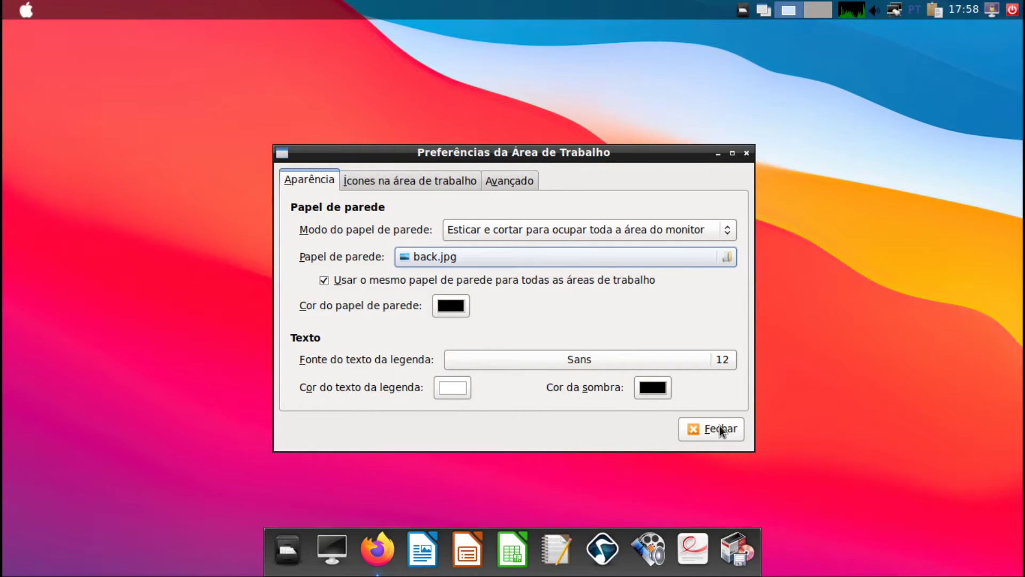
Try the option that shows the Lixeira folder on the desktop and turn it off again
left_click(434, 180)
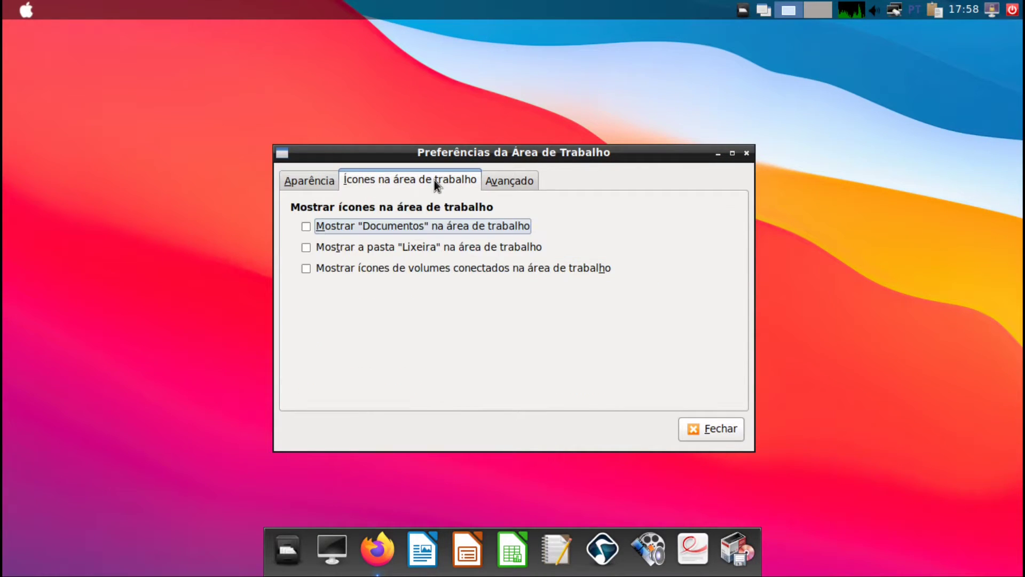
left_click(309, 248)
left_click(312, 250)
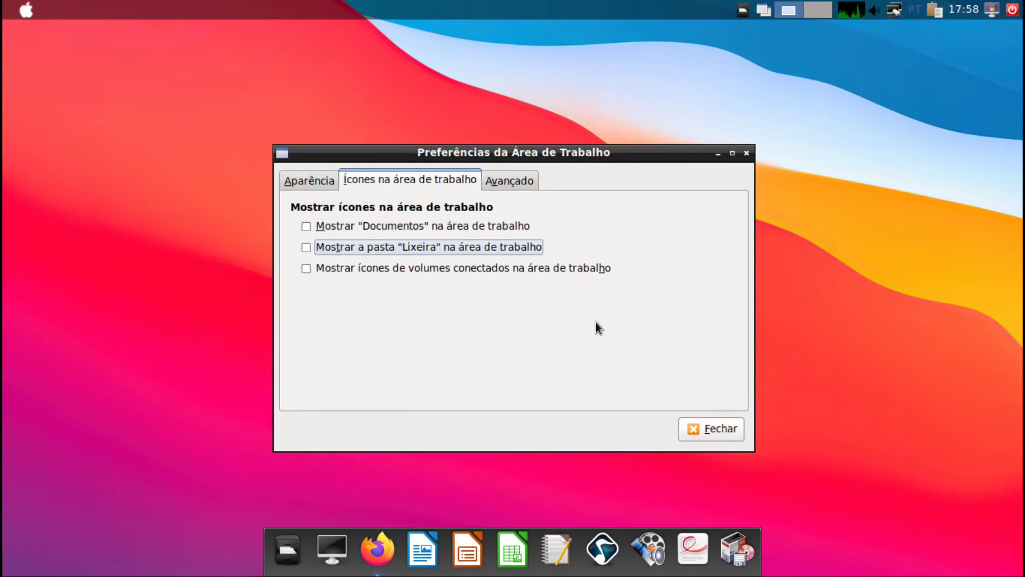
Close the desktop preferences and, back in Firefox, close both wallpaper tabs
left_click(725, 437)
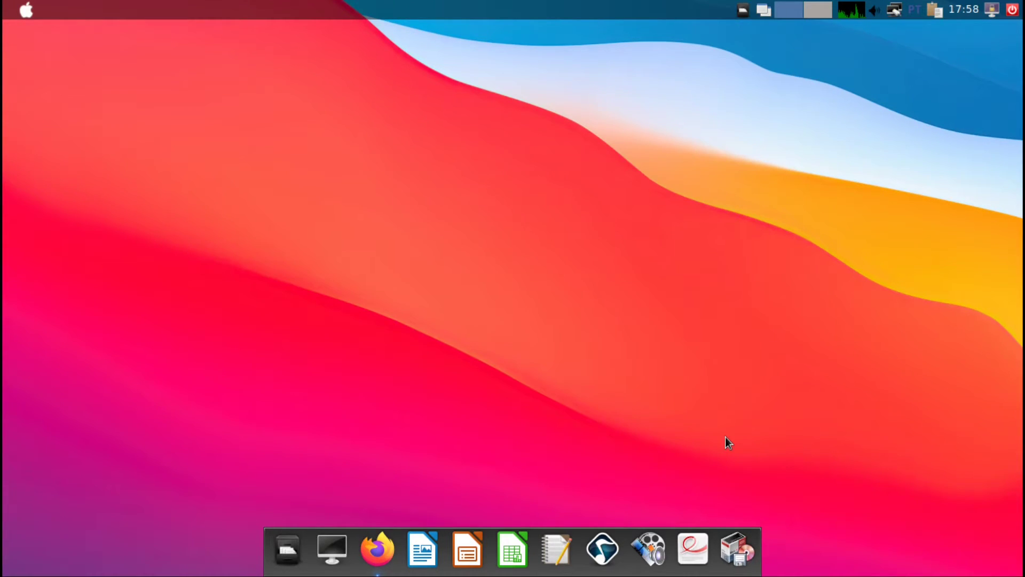
left_click(377, 548)
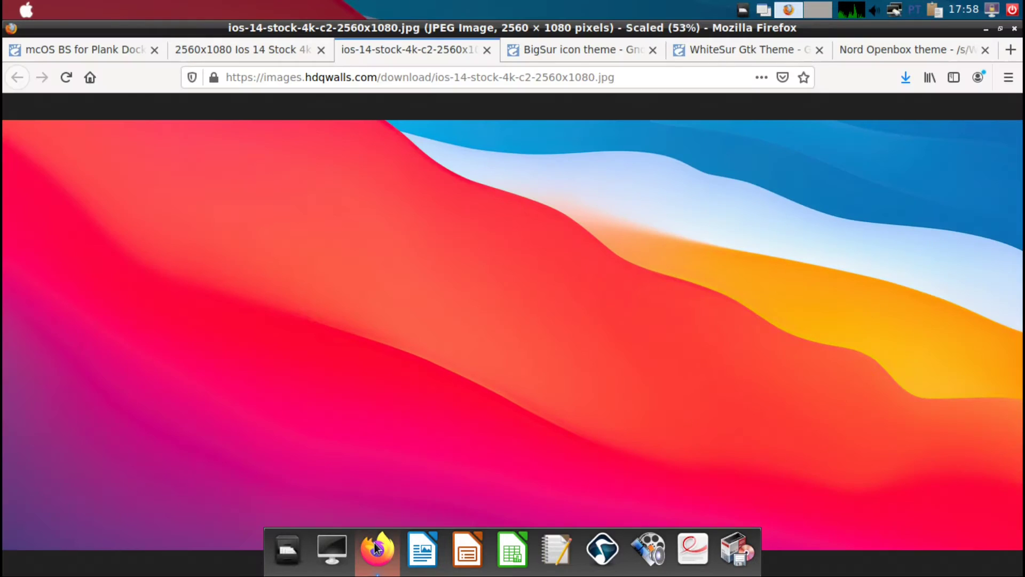
left_click(485, 49)
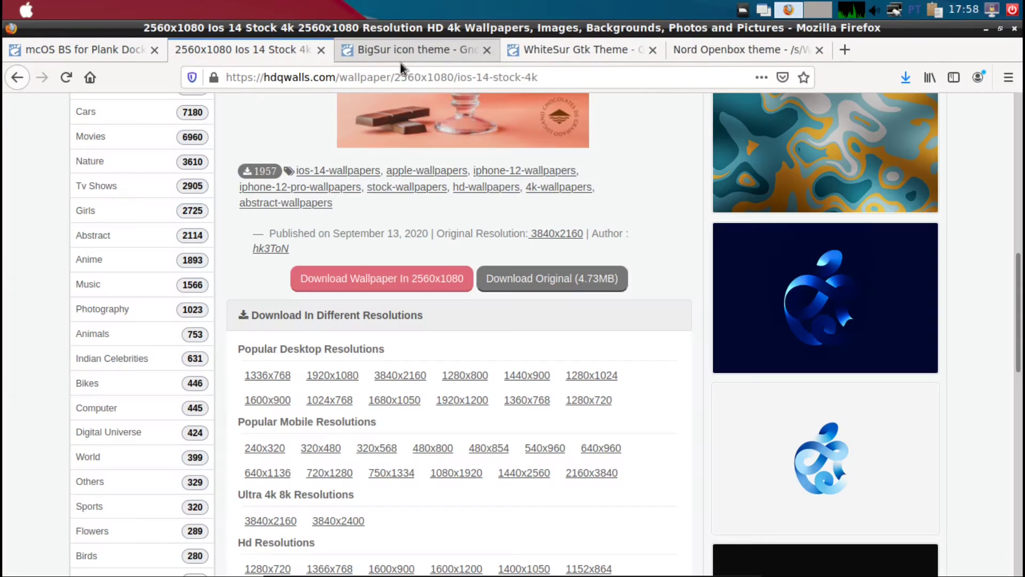
left_click(316, 50)
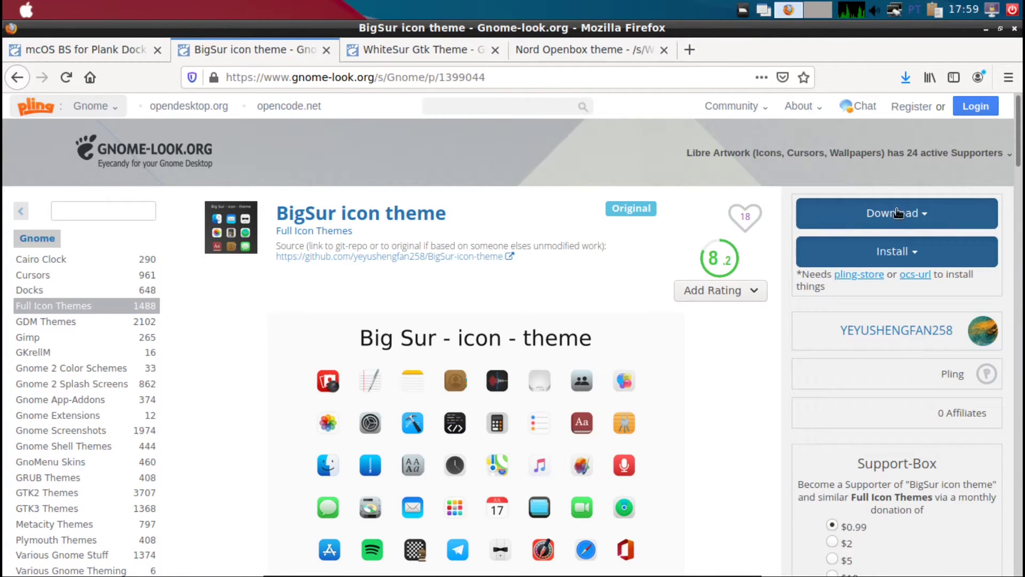
Download BigSur.tar.xz from the BigSur icon theme page and open it with Xarchiver
left_click(920, 216)
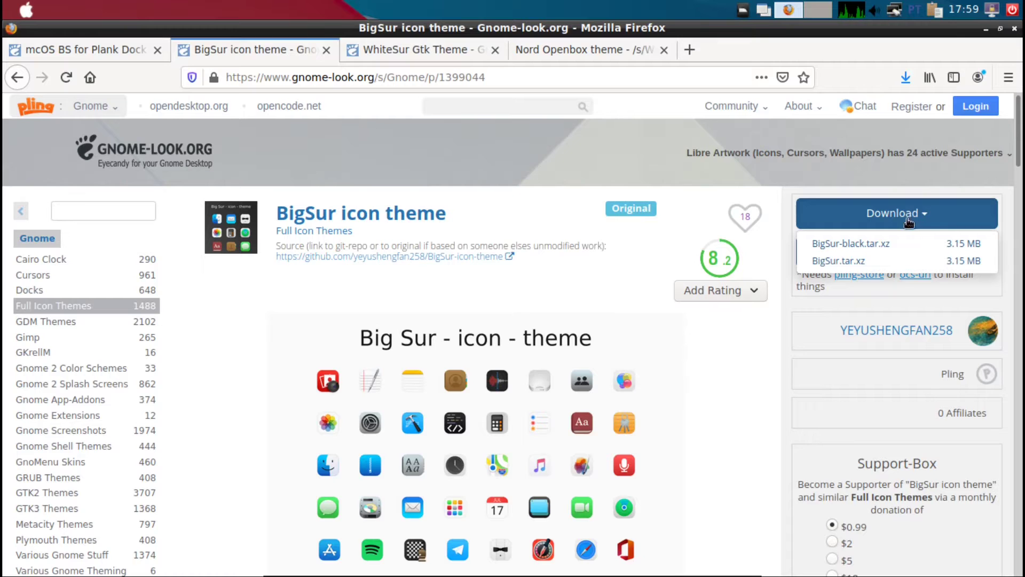
left_click(854, 261)
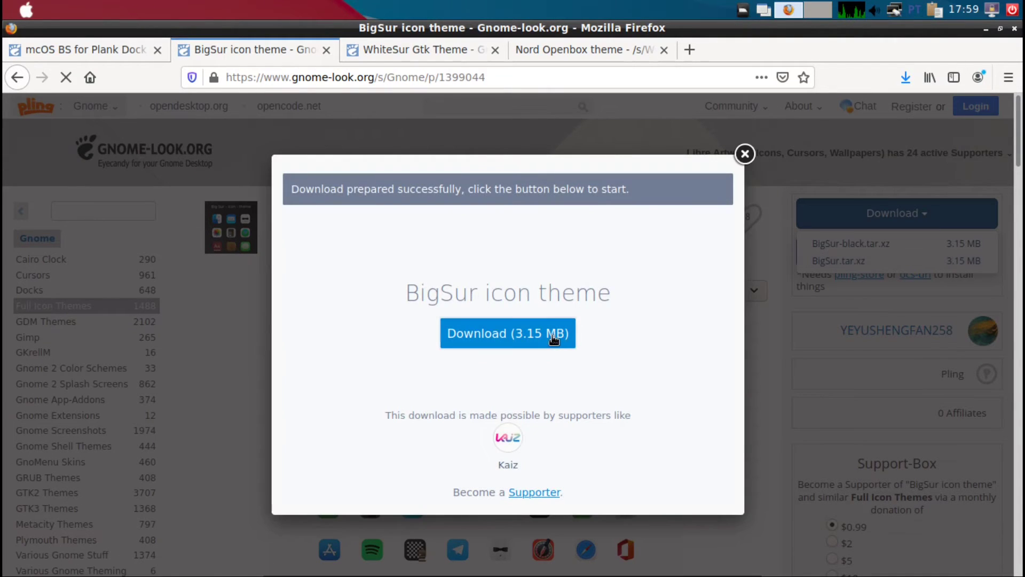
left_click(552, 336)
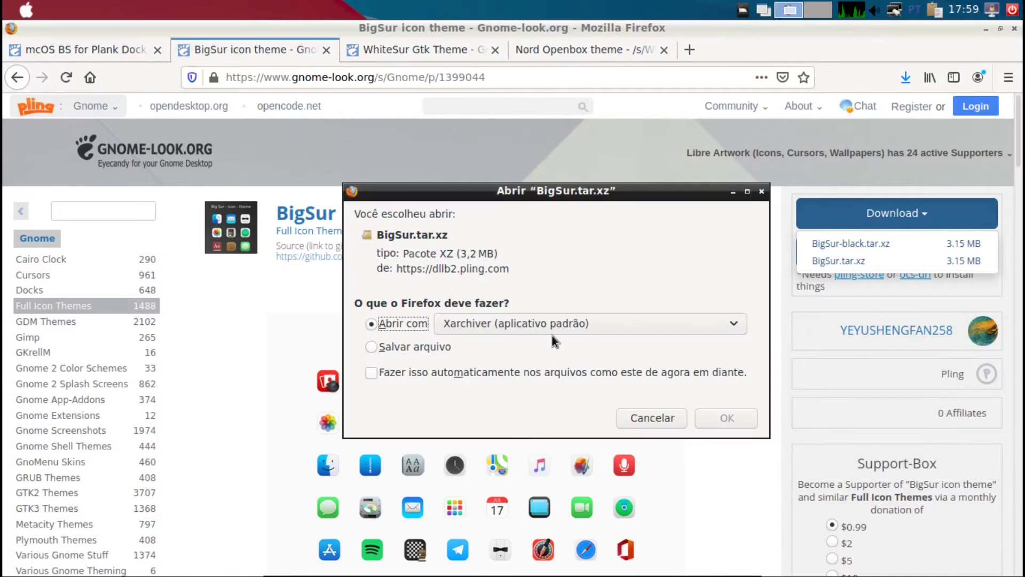
left_click(725, 417)
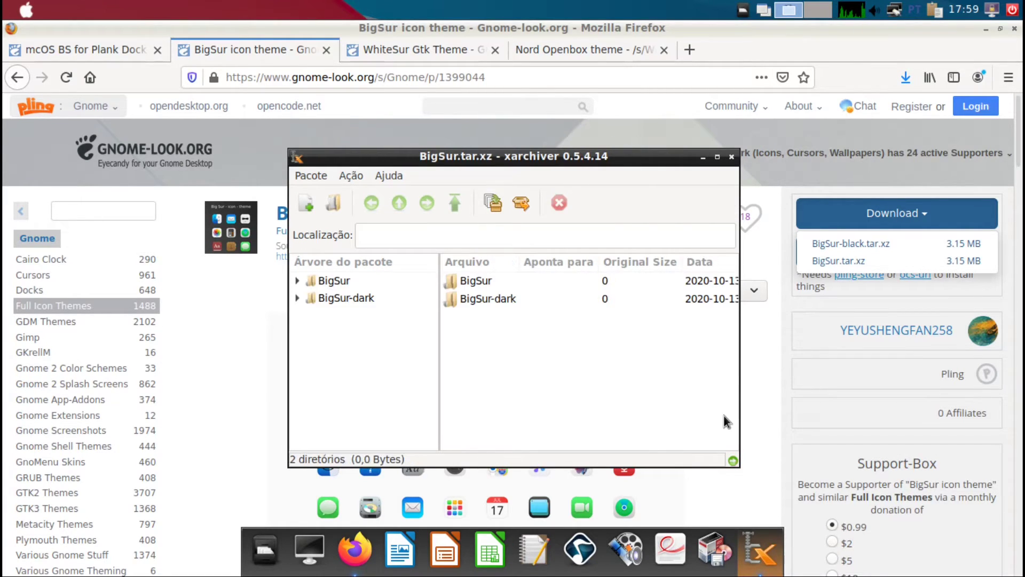
Extract all files of the BigSur archive to a new .icons folder in the home folder, and close the archive
left_click(522, 202)
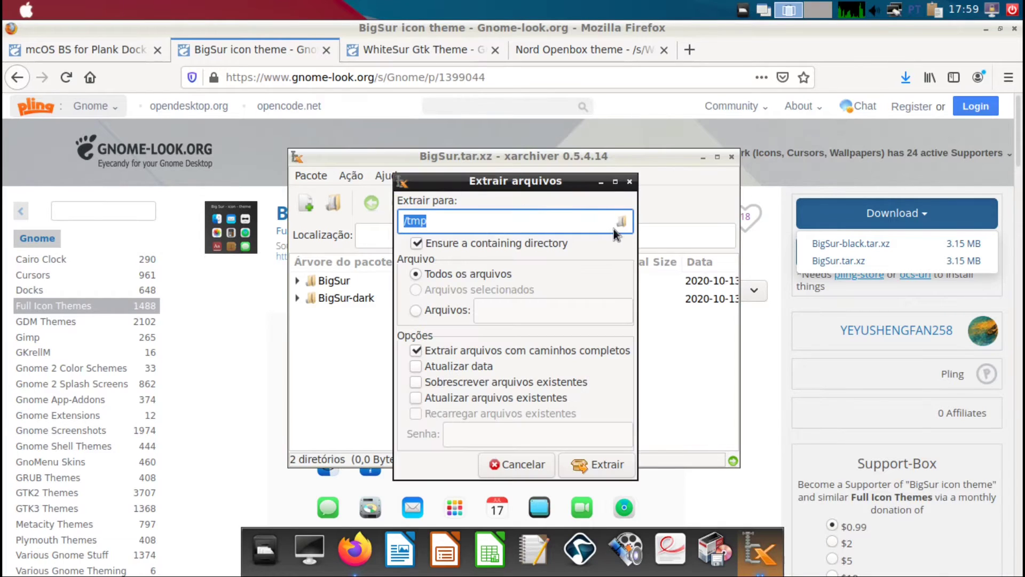
left_click(620, 223)
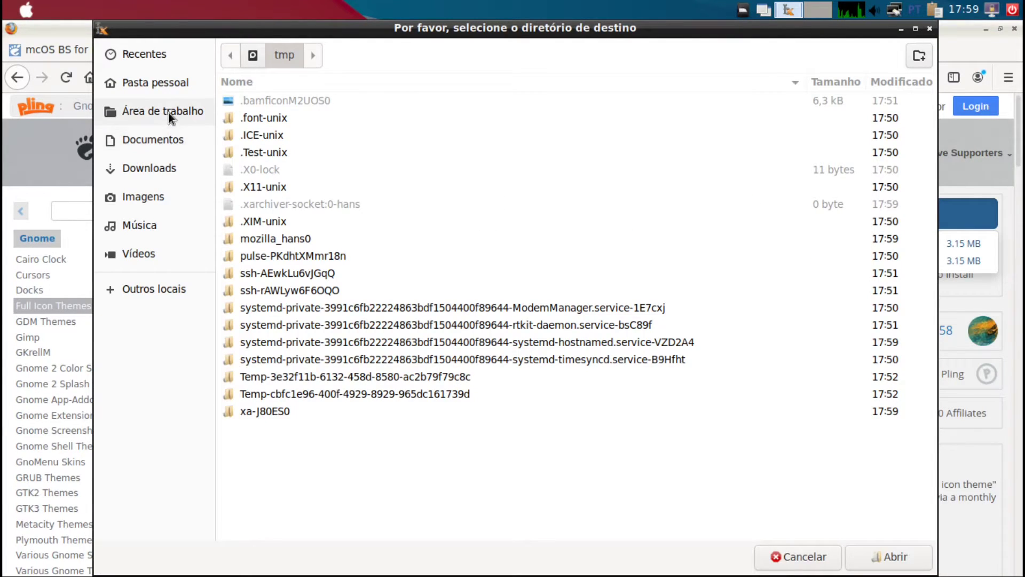
left_click(151, 84)
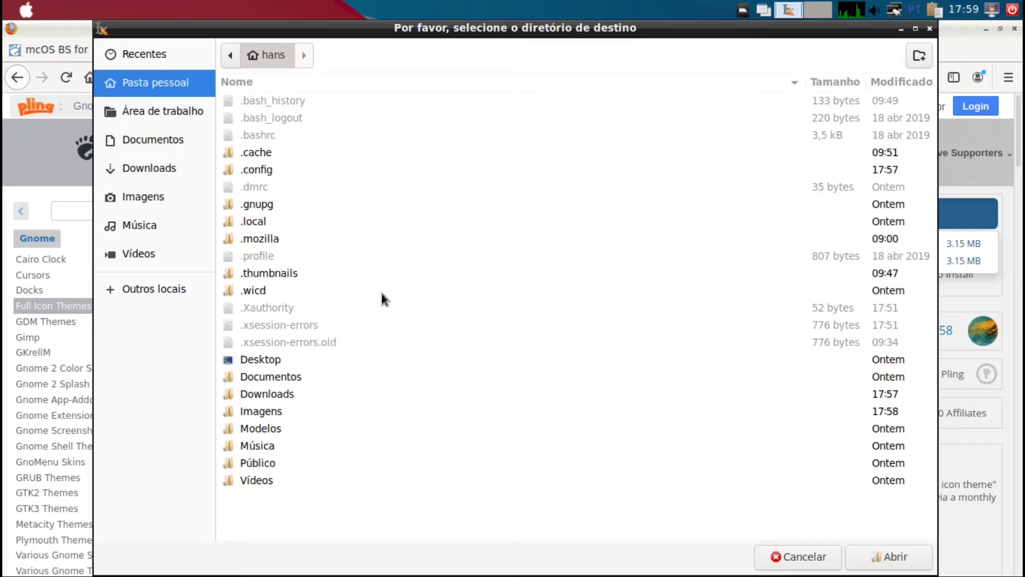
left_click(924, 60)
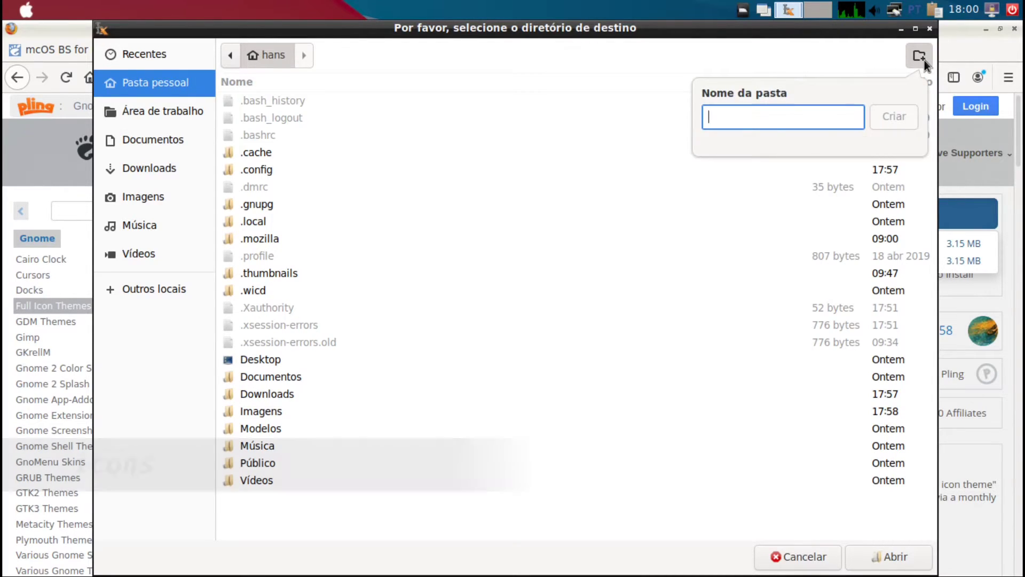
type(".icons")
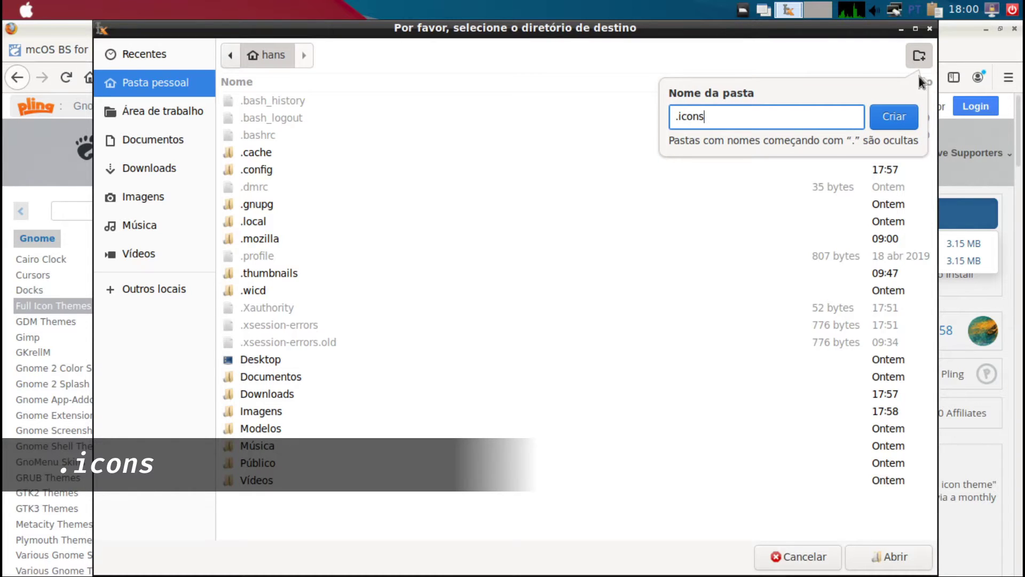
left_click(895, 118)
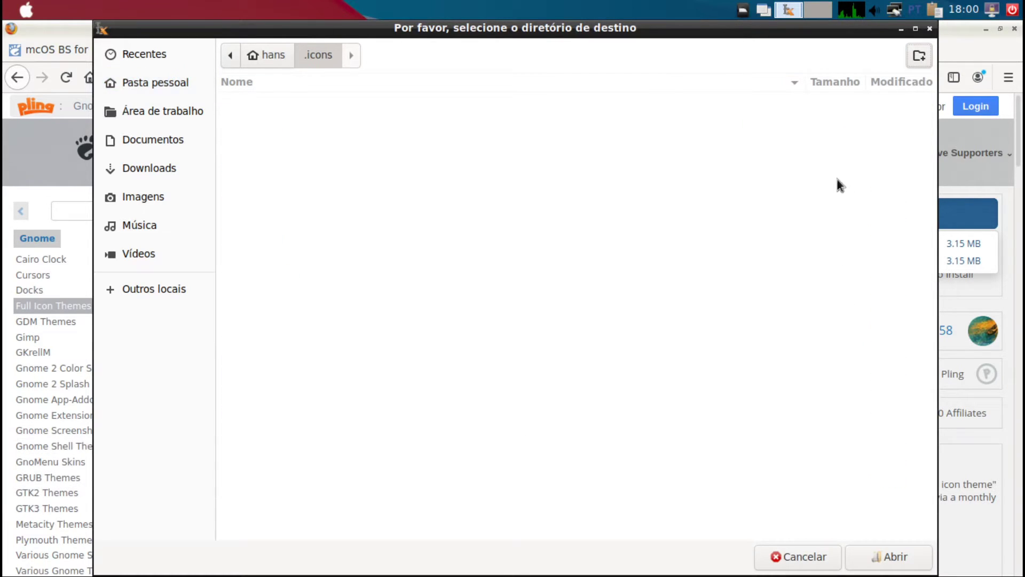
left_click(888, 557)
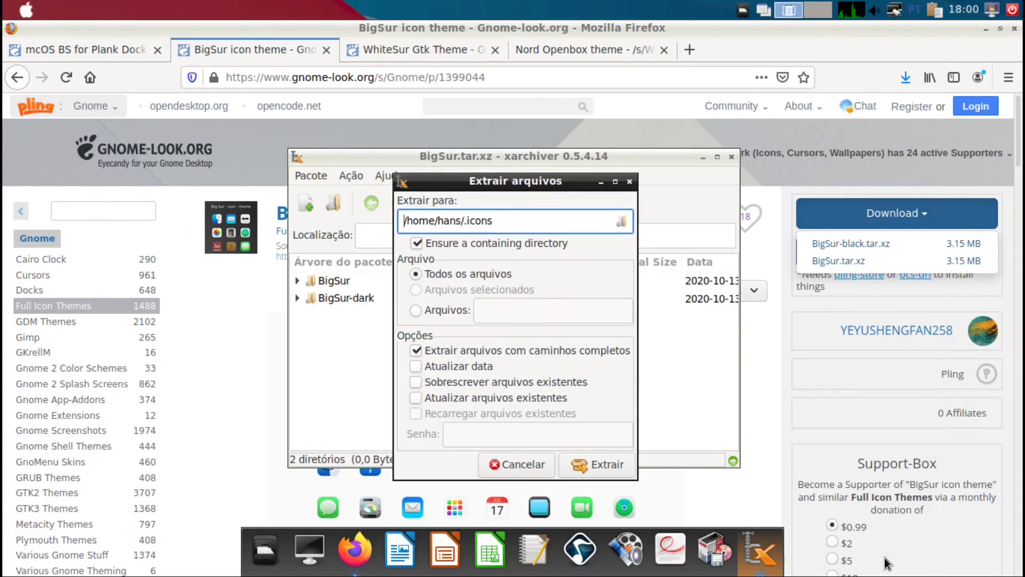
left_click(591, 464)
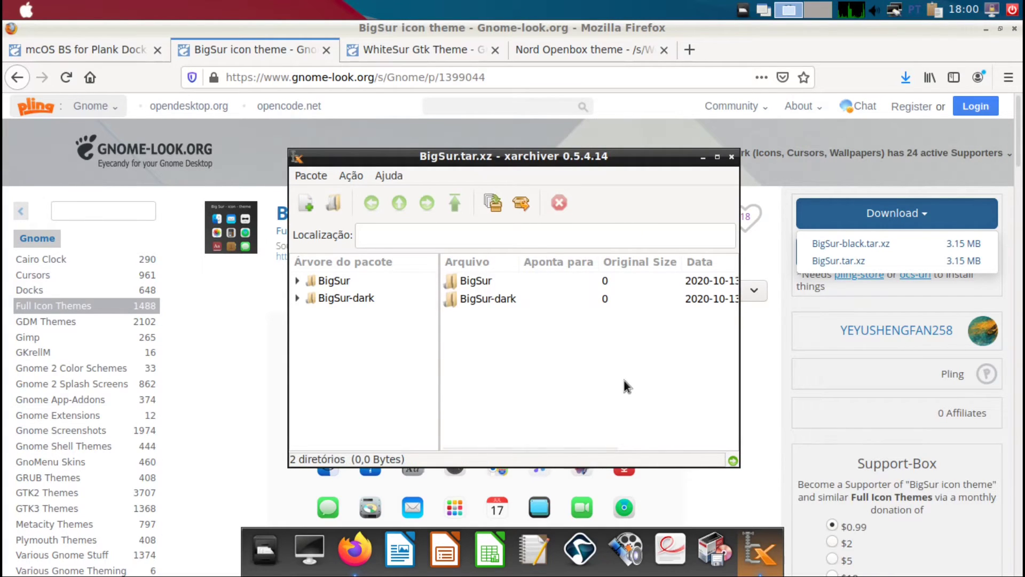
left_click(731, 157)
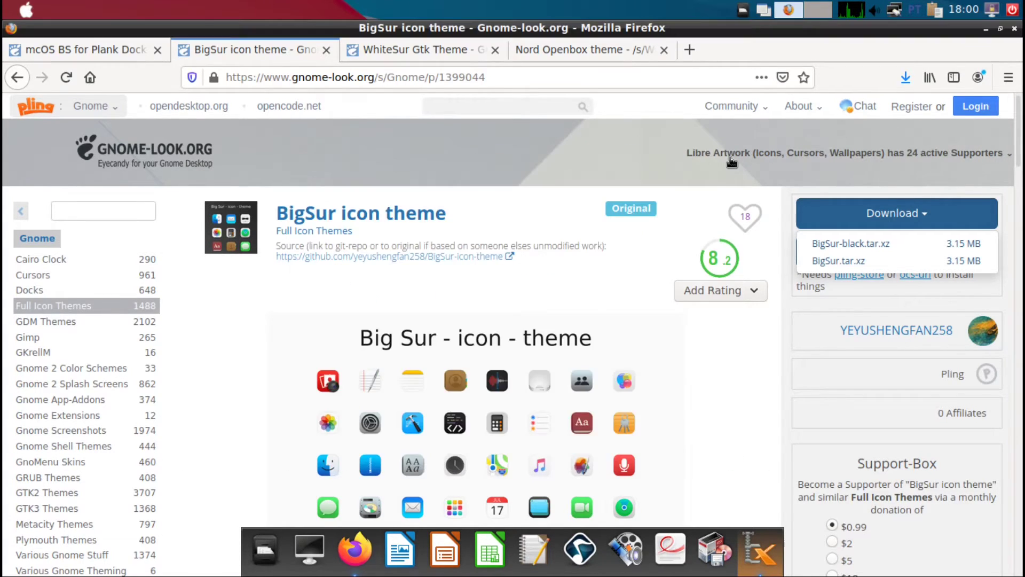
Close the BigSur icon theme tab, download WhiteSur-dark-solid.tar.xz from the WhiteSur Gtk Theme page and open it with Xarchiver
left_click(327, 50)
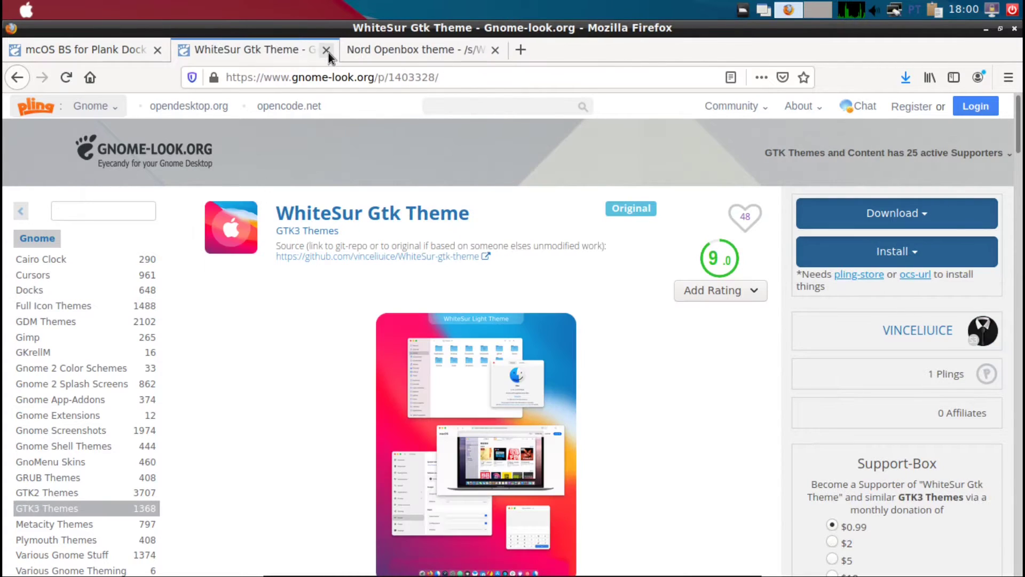
left_click(888, 219)
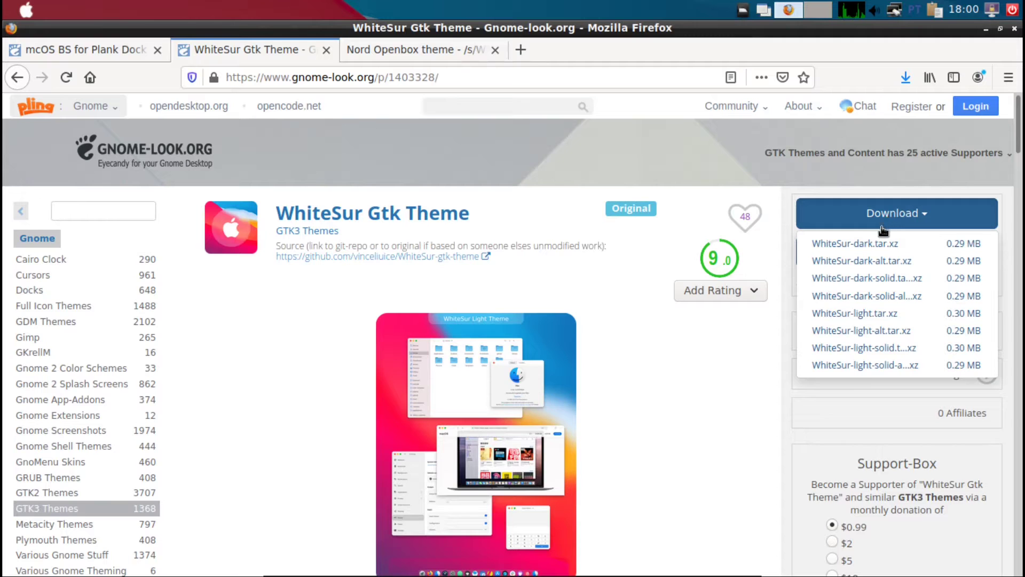
left_click(882, 278)
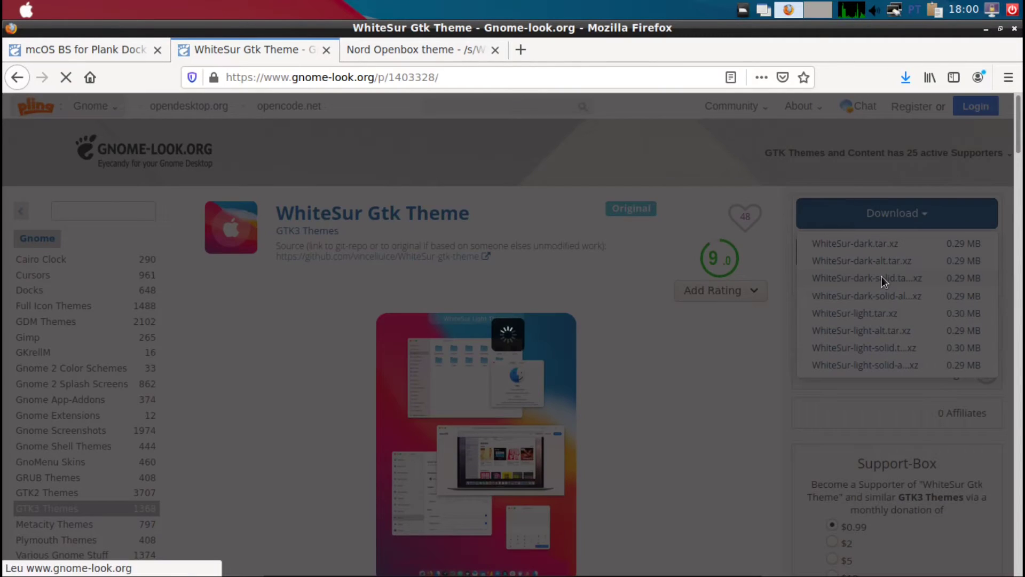
left_click(520, 344)
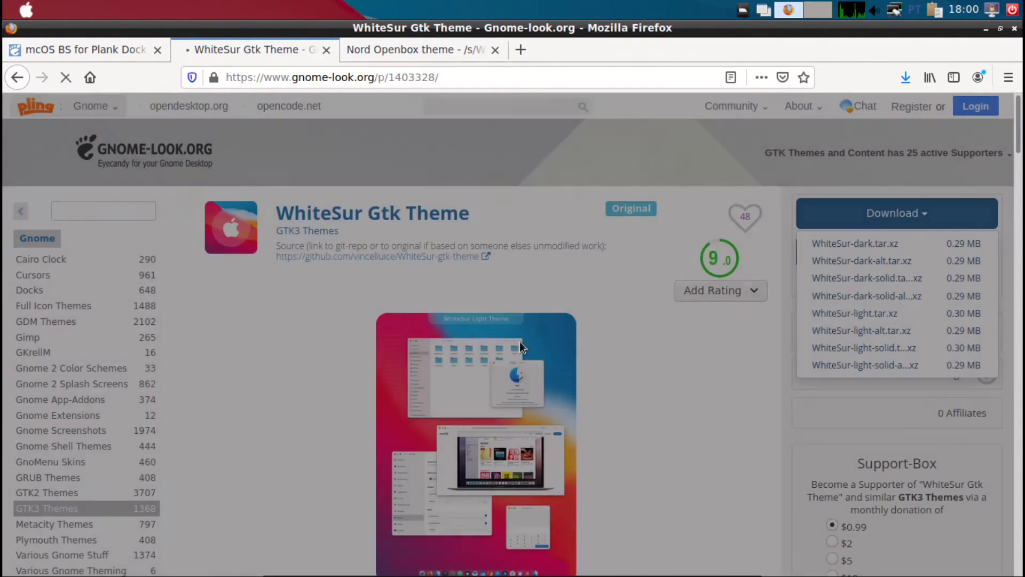
left_click(744, 422)
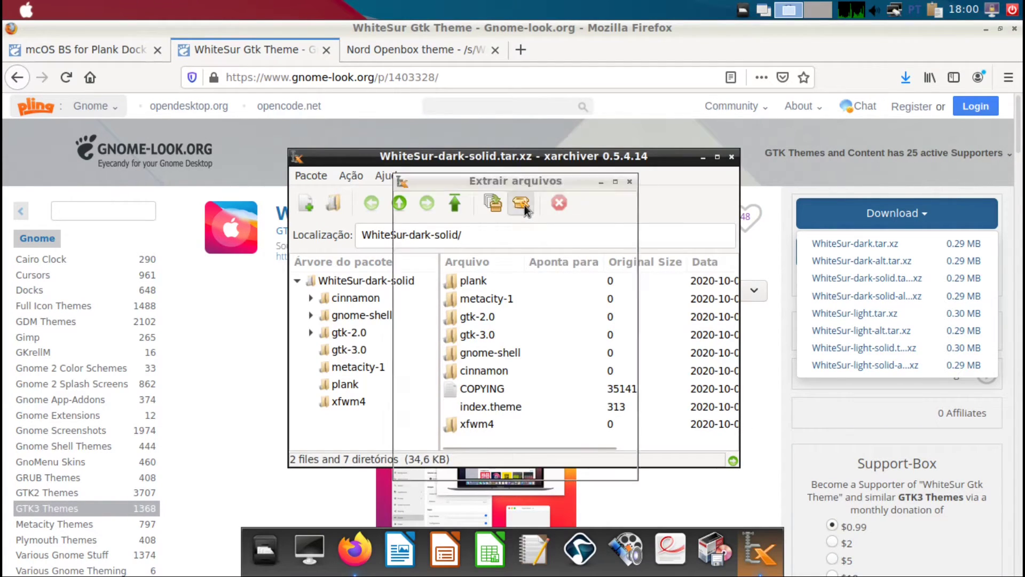
Extract all files of the WhiteSur-dark-solid archive to a new .themes folder in the home folder
left_click(493, 202)
left_click(621, 224)
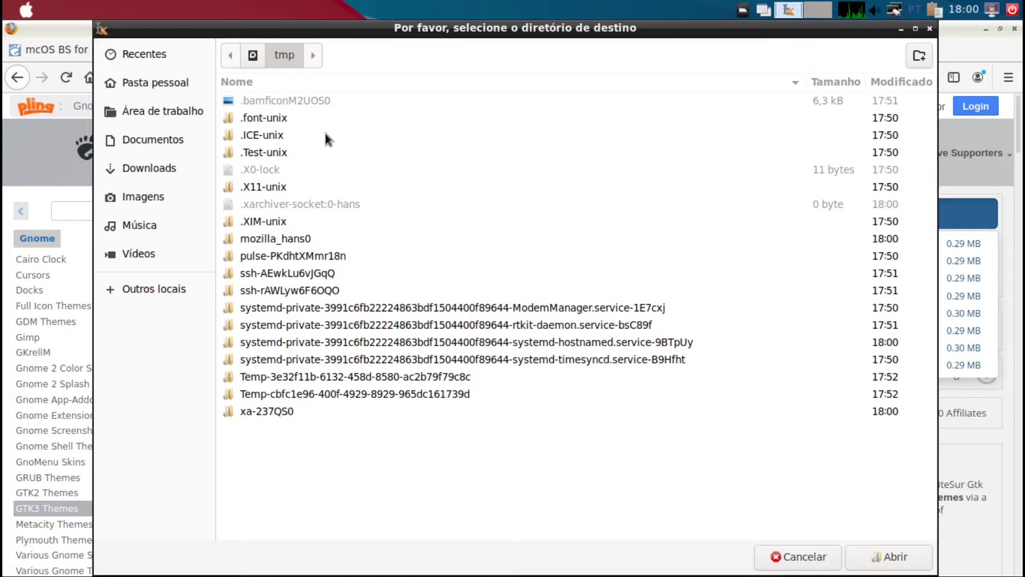
left_click(160, 85)
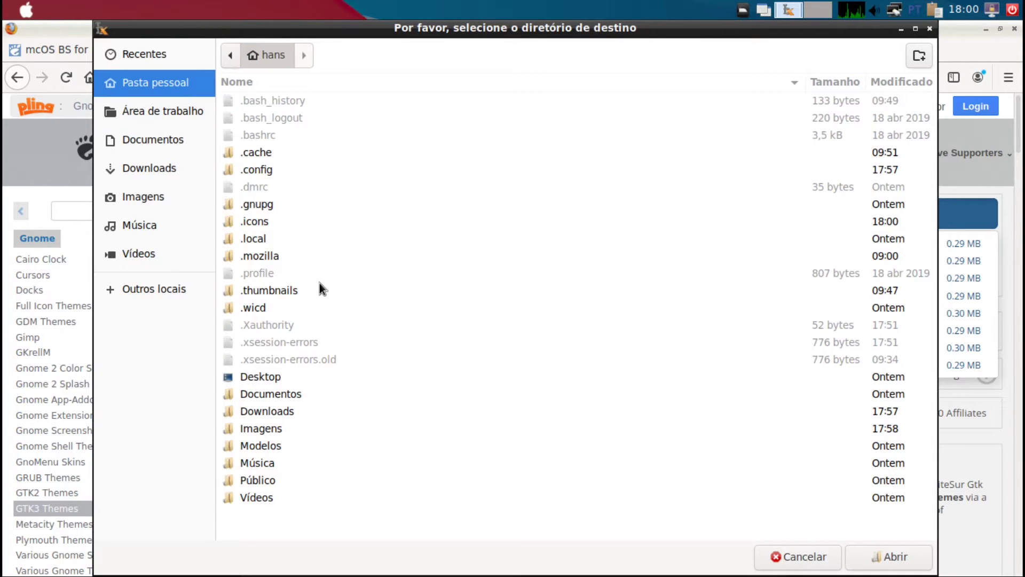
left_click(910, 61)
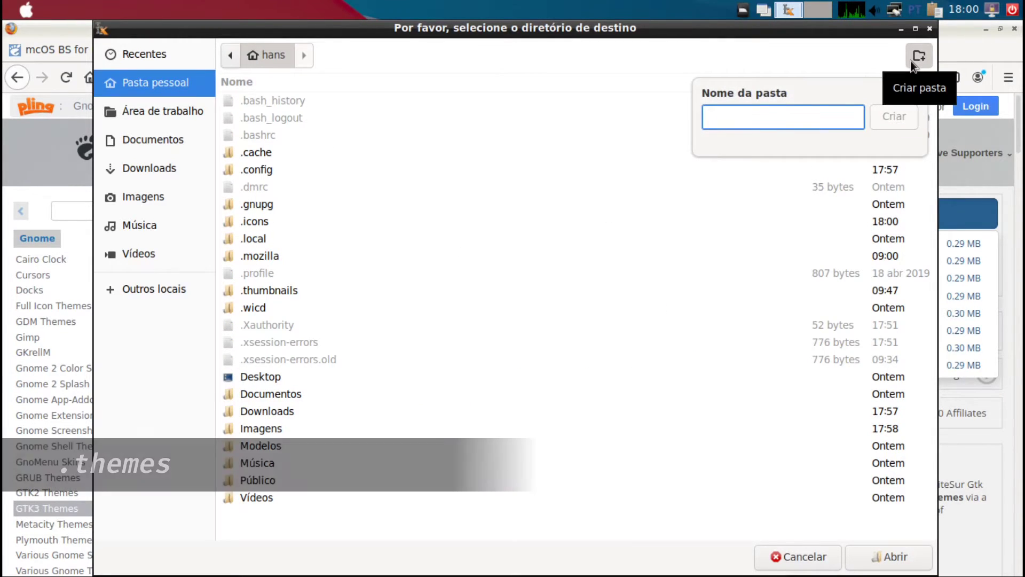
type(".themes")
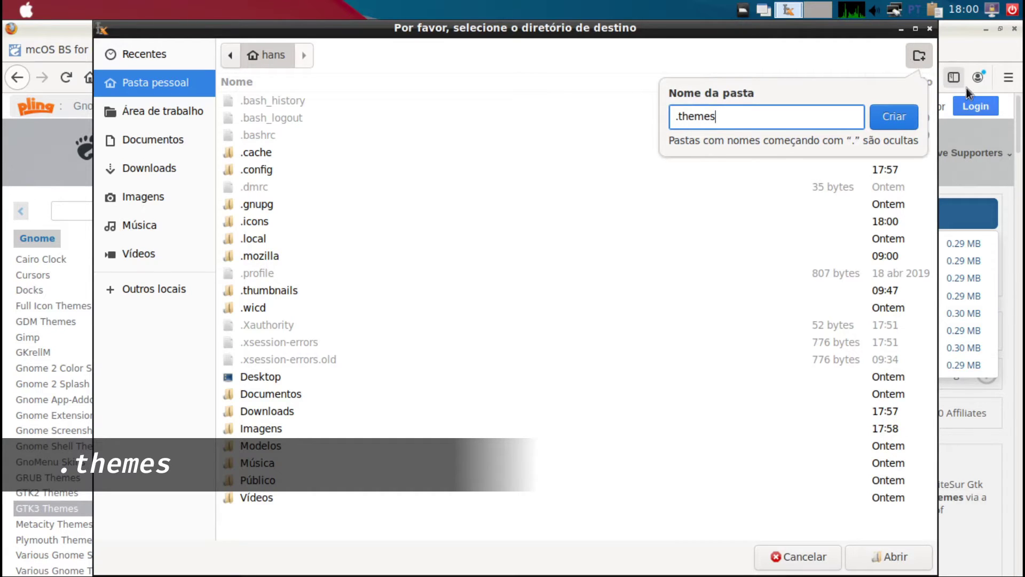
left_click(914, 116)
left_click(878, 557)
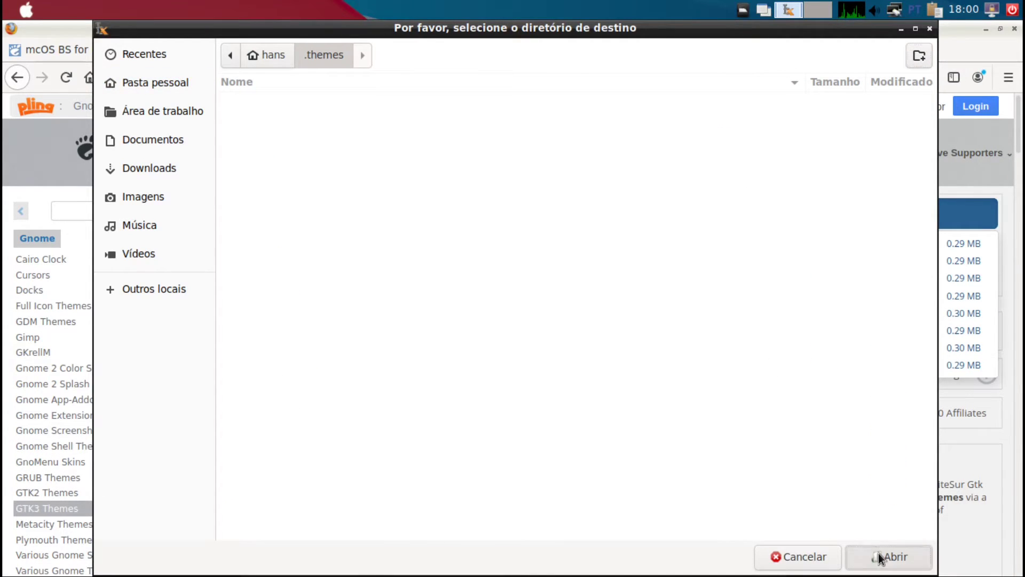
left_click(604, 471)
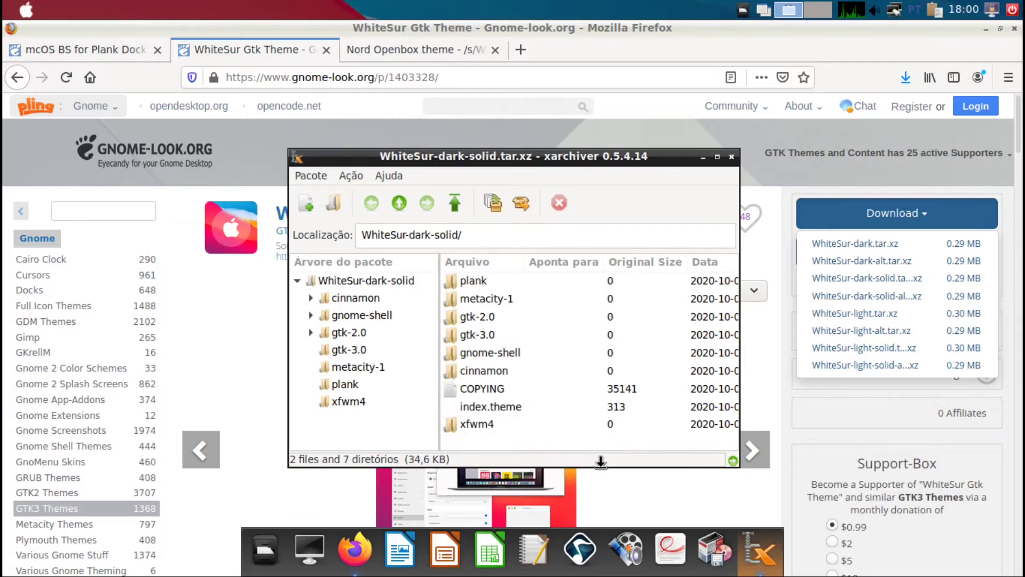
Close the WhiteSur archive and its browser tab, download Nord-Openbox.tar.xz from the Nord Openbox theme page and open it with Xarchiver
left_click(731, 157)
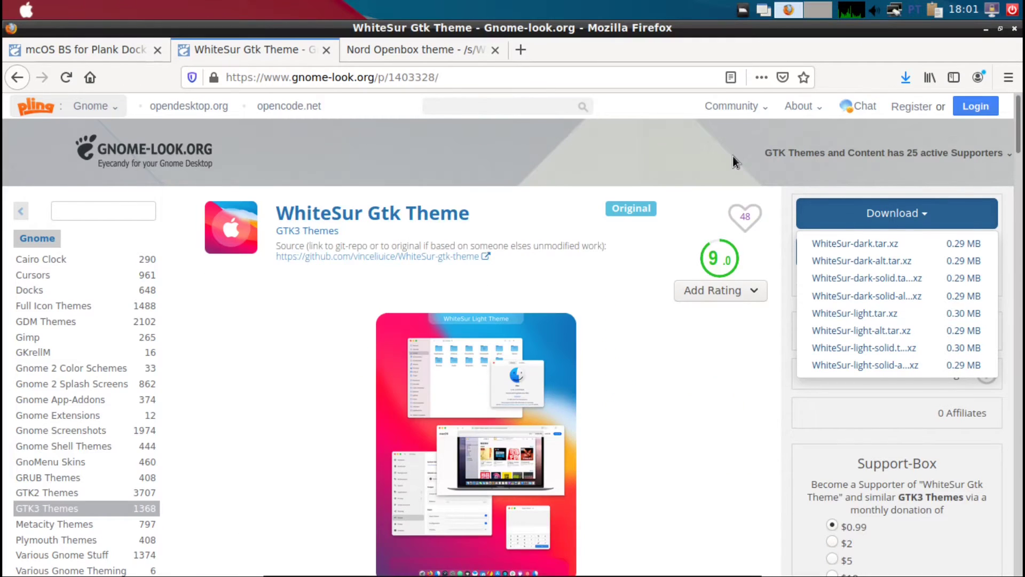
left_click(327, 50)
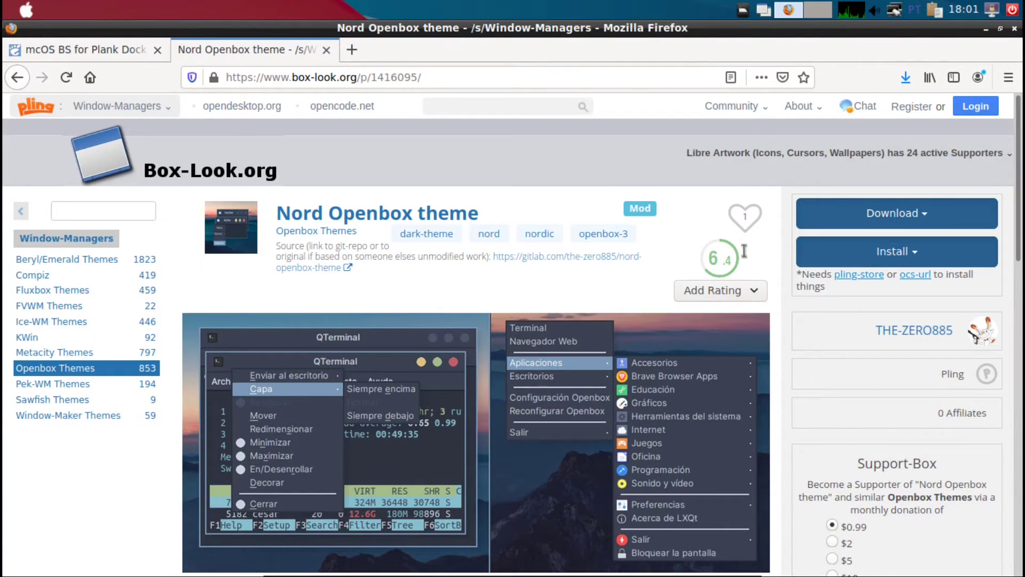
left_click(912, 215)
left_click(858, 245)
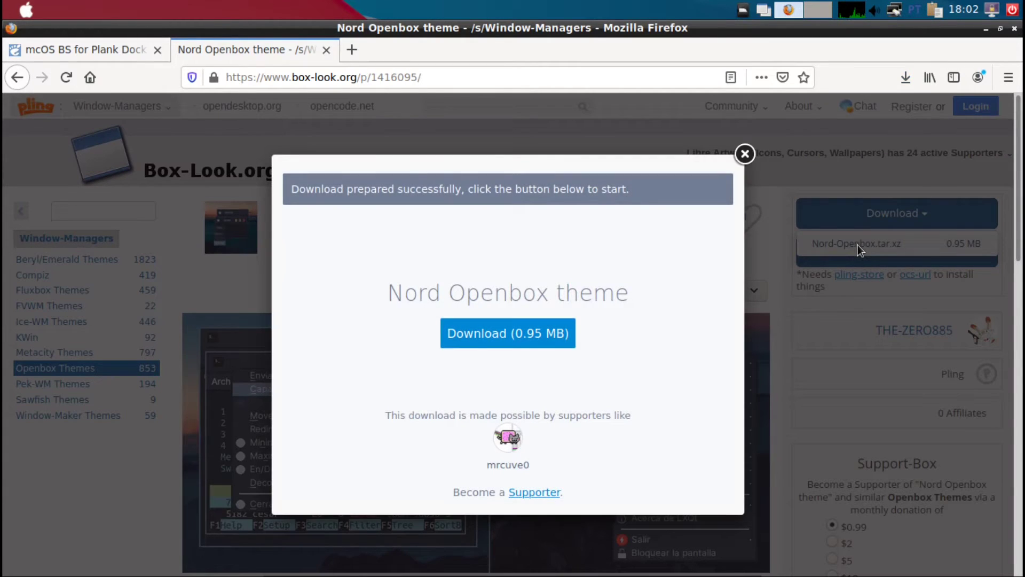
left_click(566, 340)
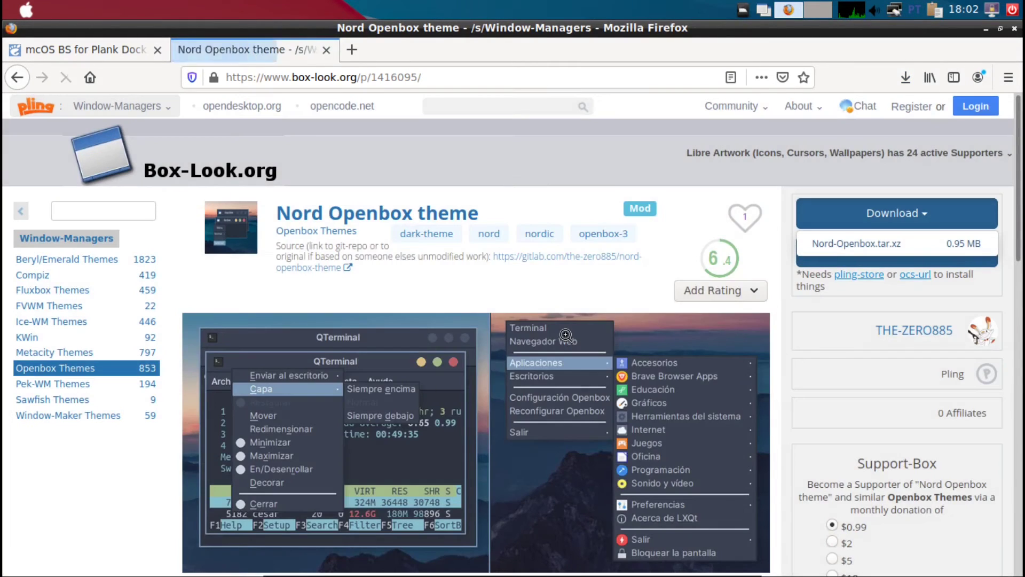
left_click(726, 418)
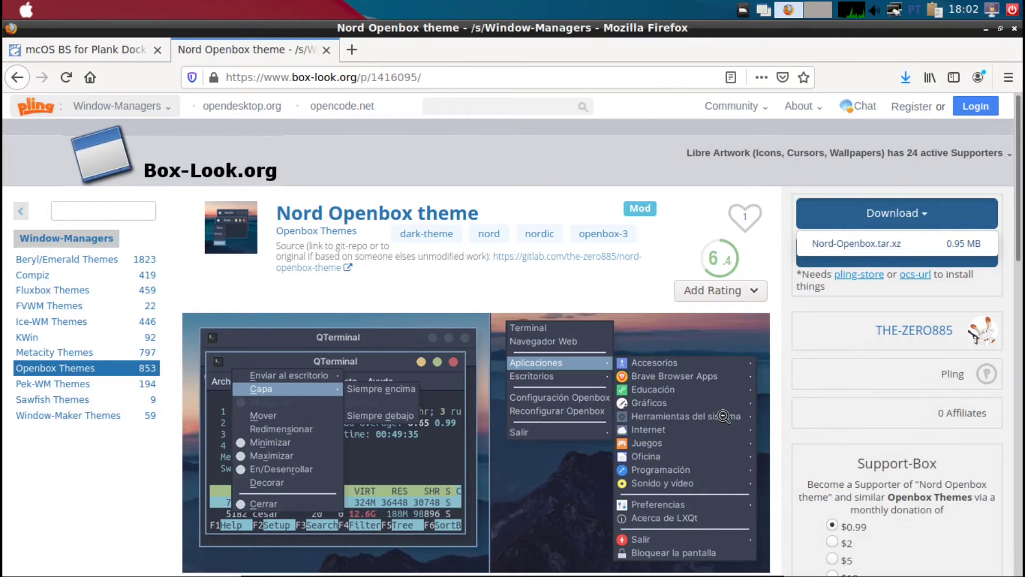
Extract all files of the Nord-Openbox archive to the .themes folder in the home folder, and close the archive
left_click(521, 203)
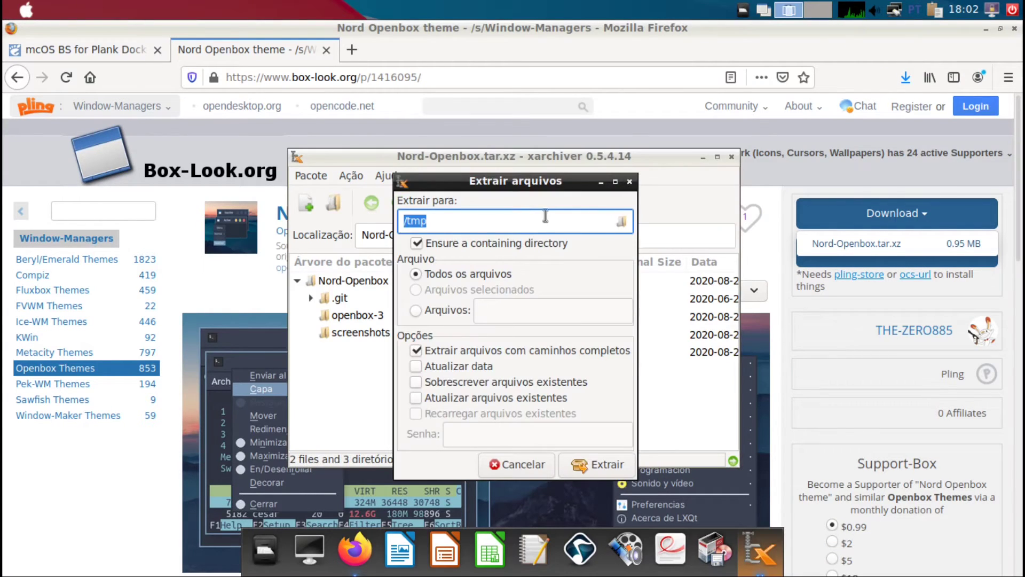
left_click(625, 222)
left_click(149, 82)
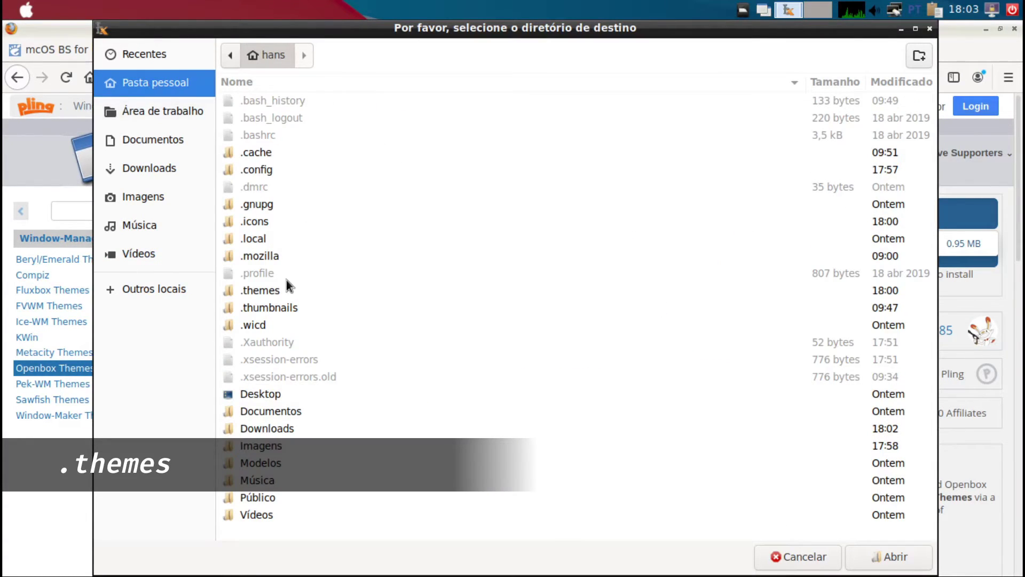
double_click(267, 232)
left_click(889, 557)
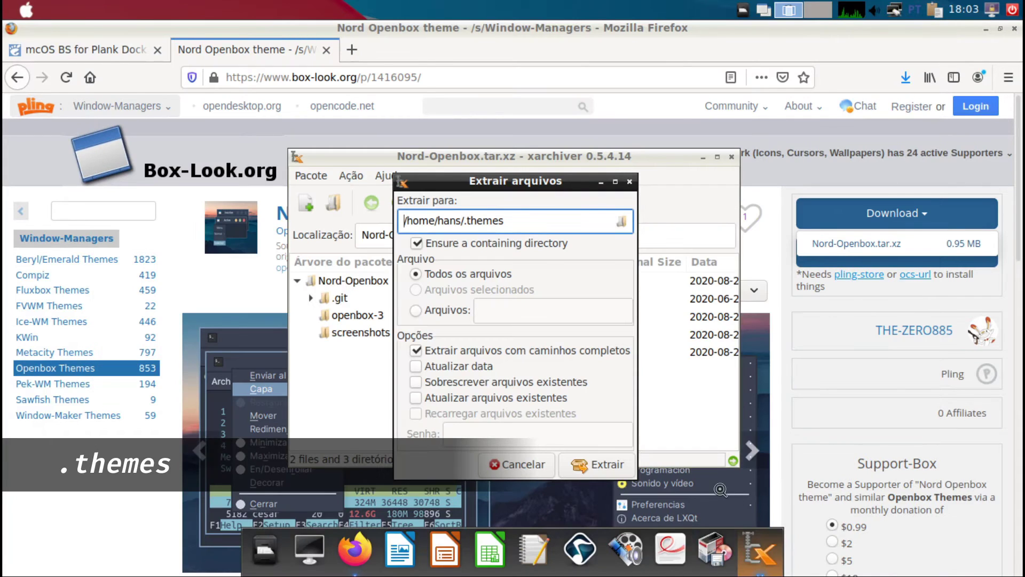
left_click(614, 464)
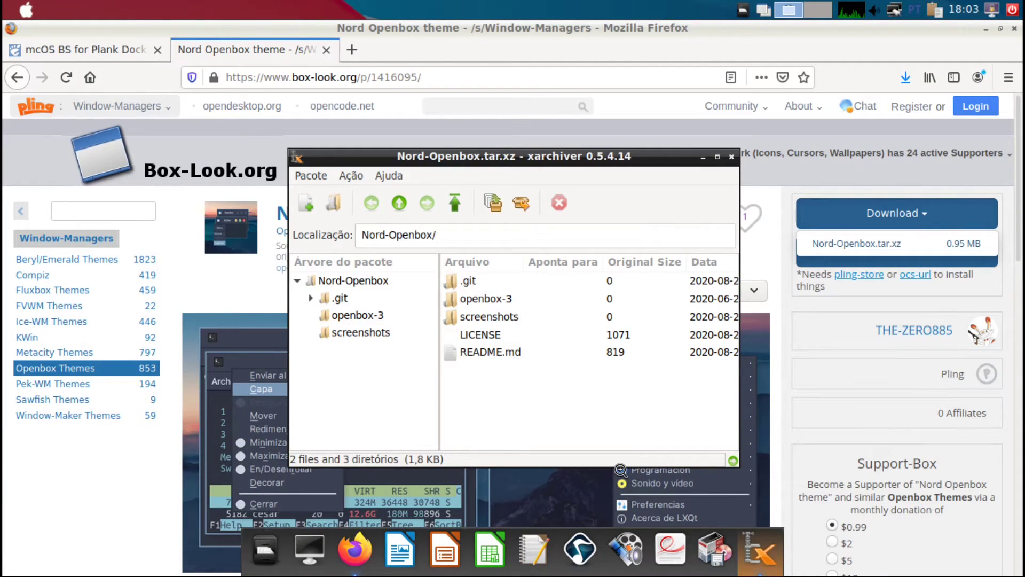
left_click(731, 157)
Set the Plank dock's theme to mcOS-BS-Black and enable icon zoom at 200 in its preferences
key("super+d")
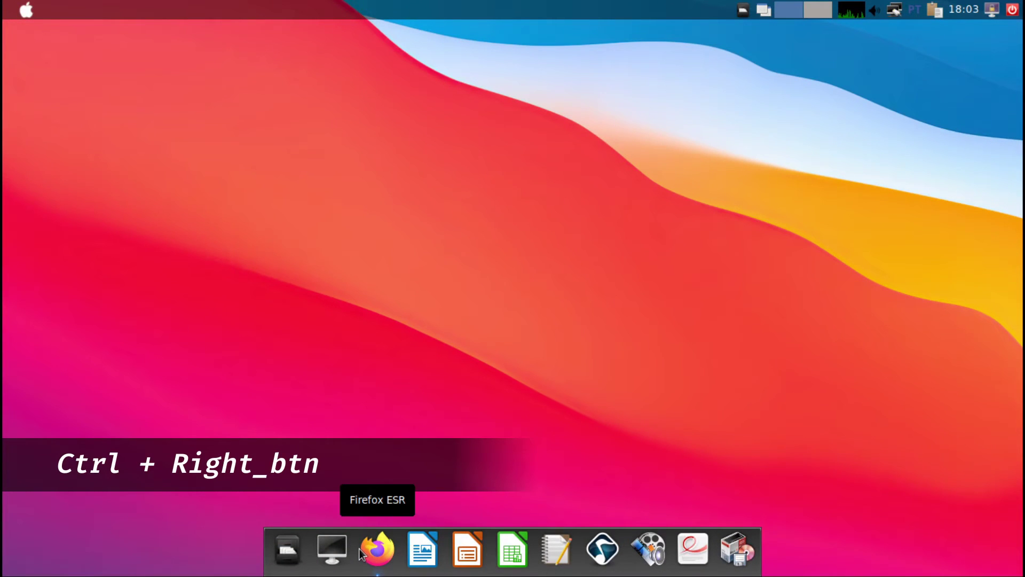
right_click(359, 549, "ctrl")
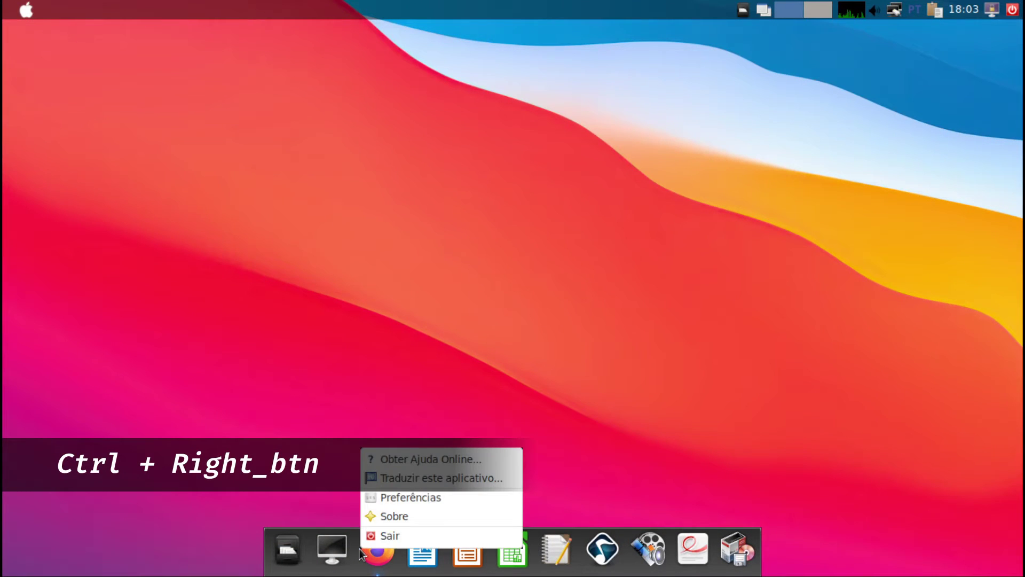
left_click(400, 497)
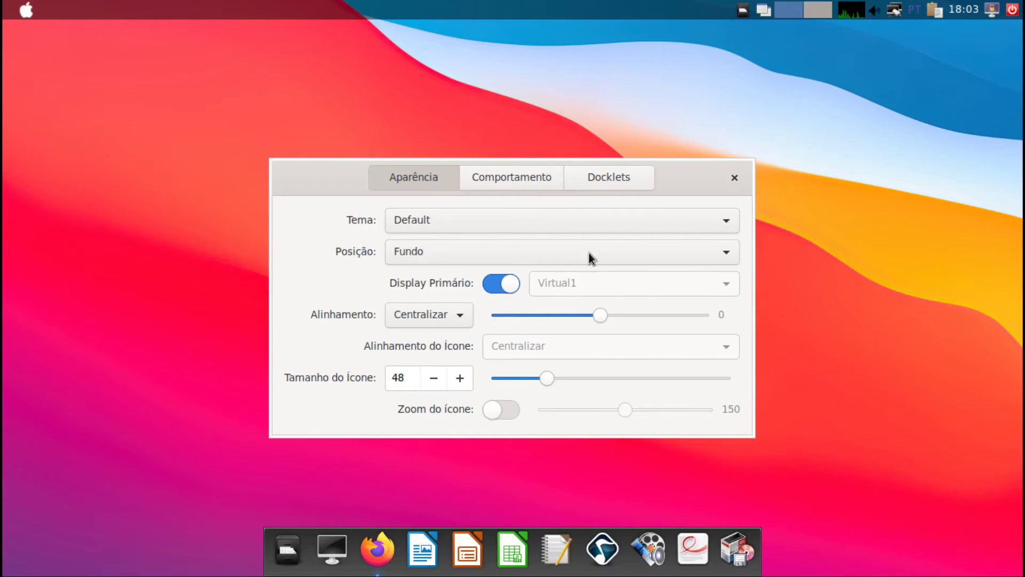
left_click(721, 223)
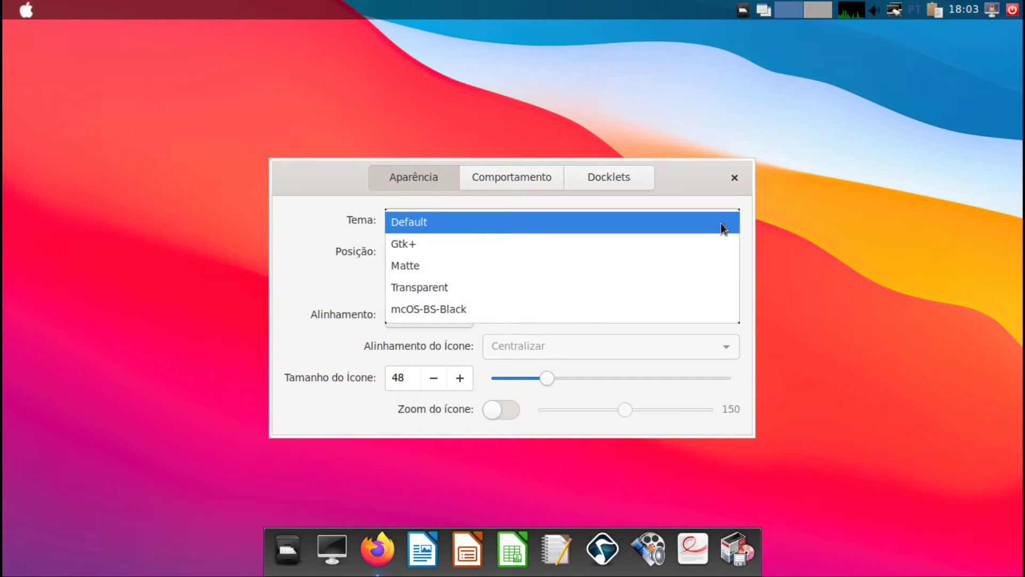
left_click(527, 310)
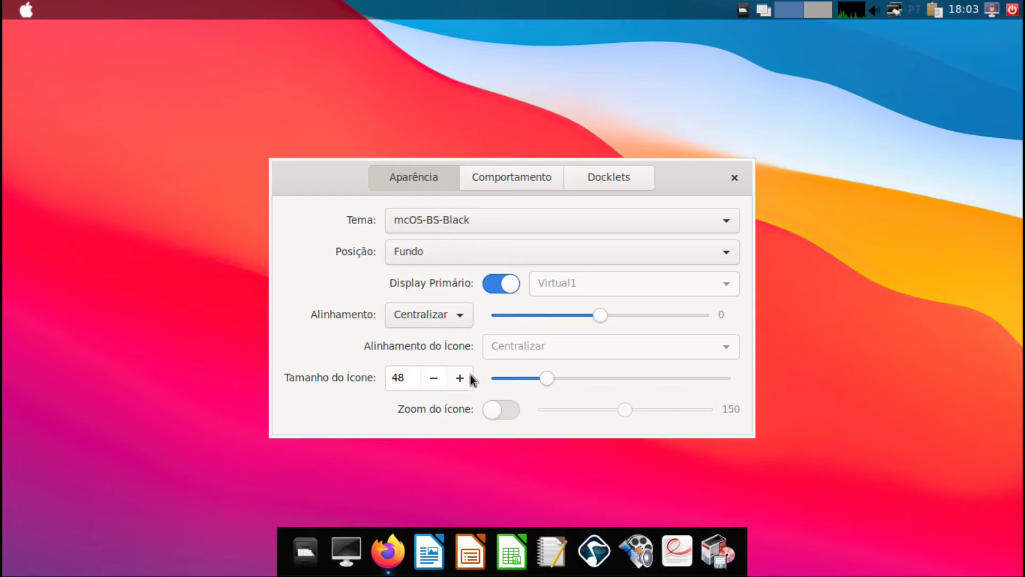
left_click(499, 413)
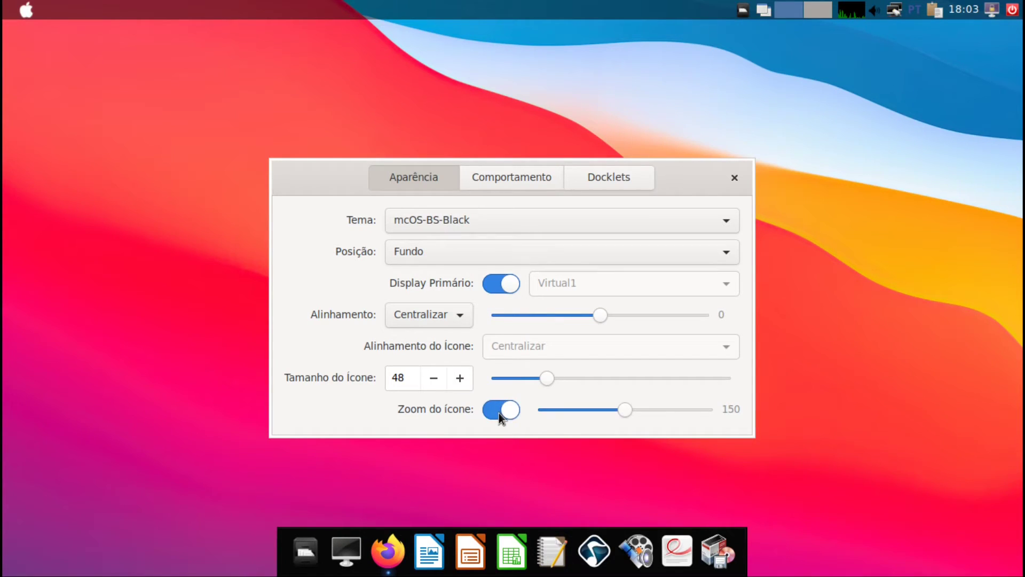
left_click_drag(626, 409, 704, 409)
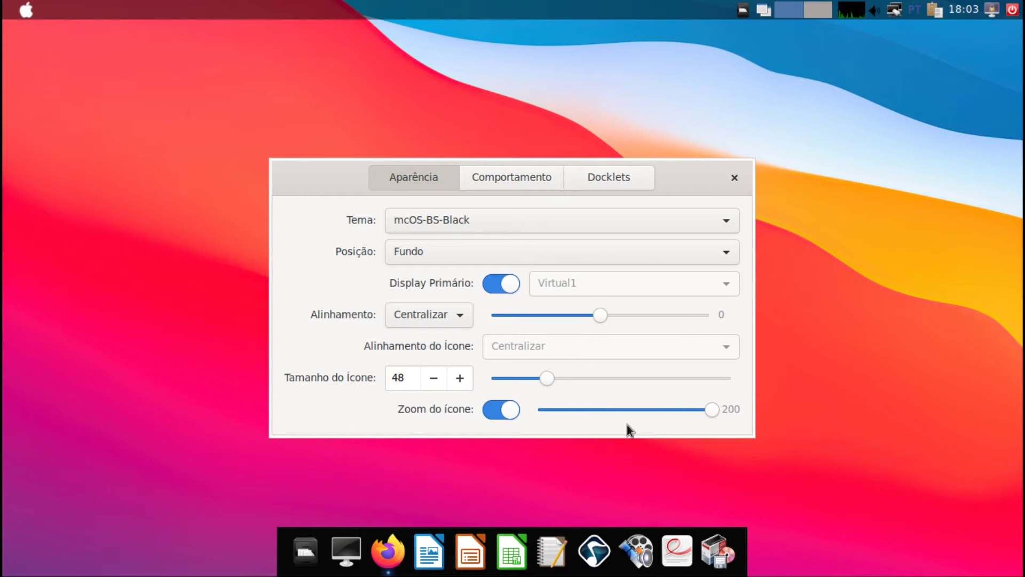
left_click(737, 177)
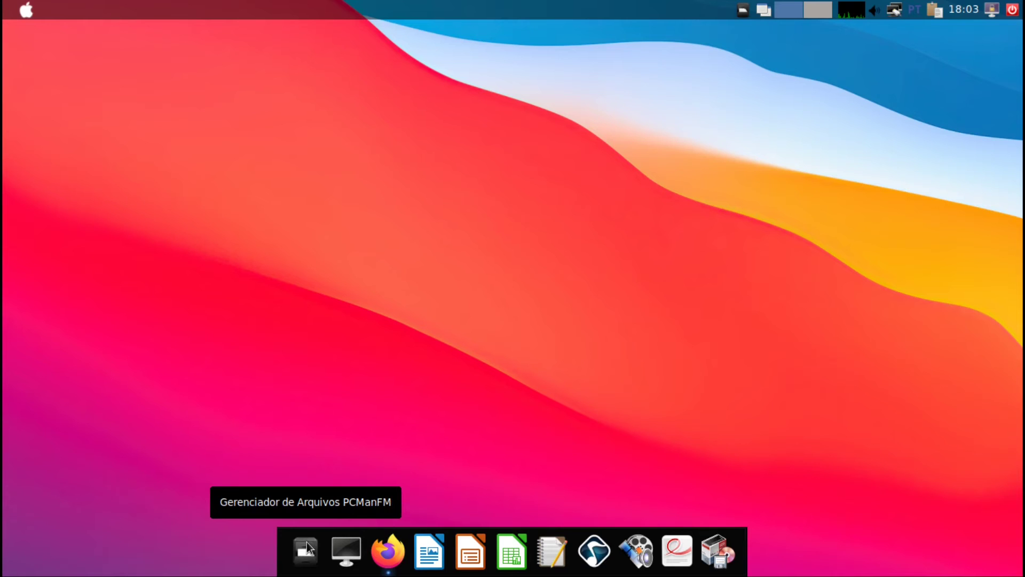
Install the xcompmgr package with "sudo apt install xcompmgr" in the terminal
left_click(346, 550)
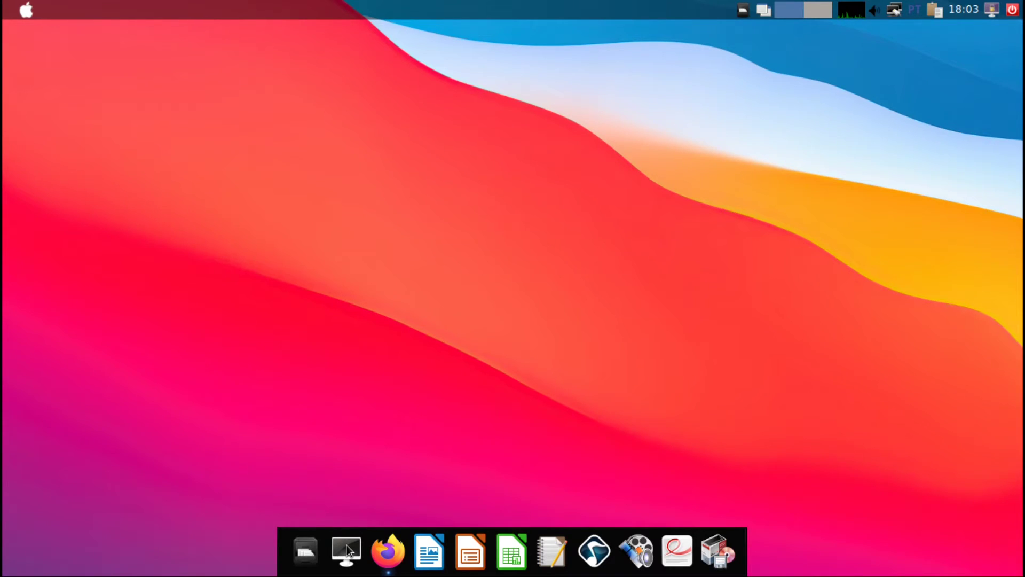
type("sudo a")
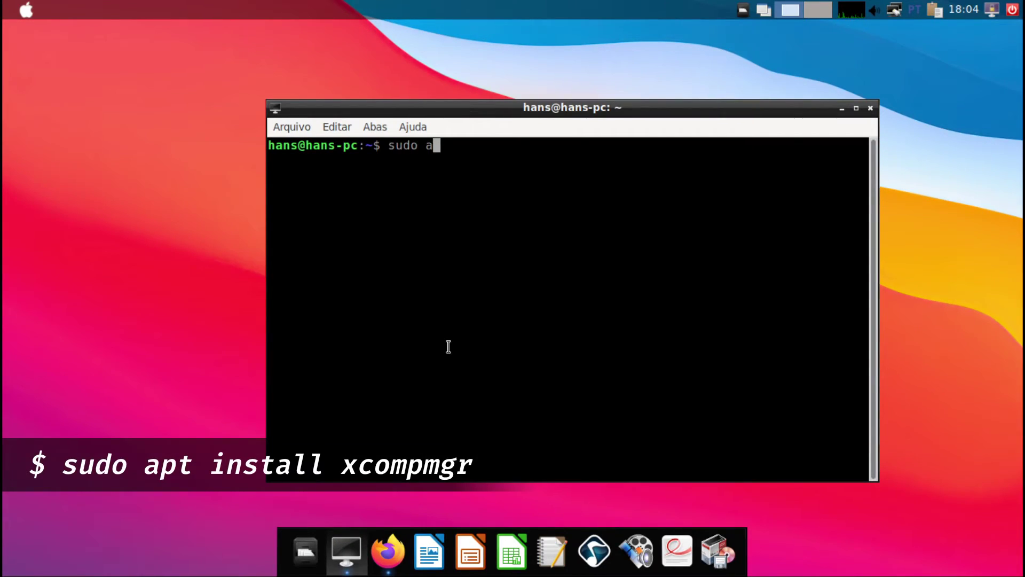
type("pt install ")
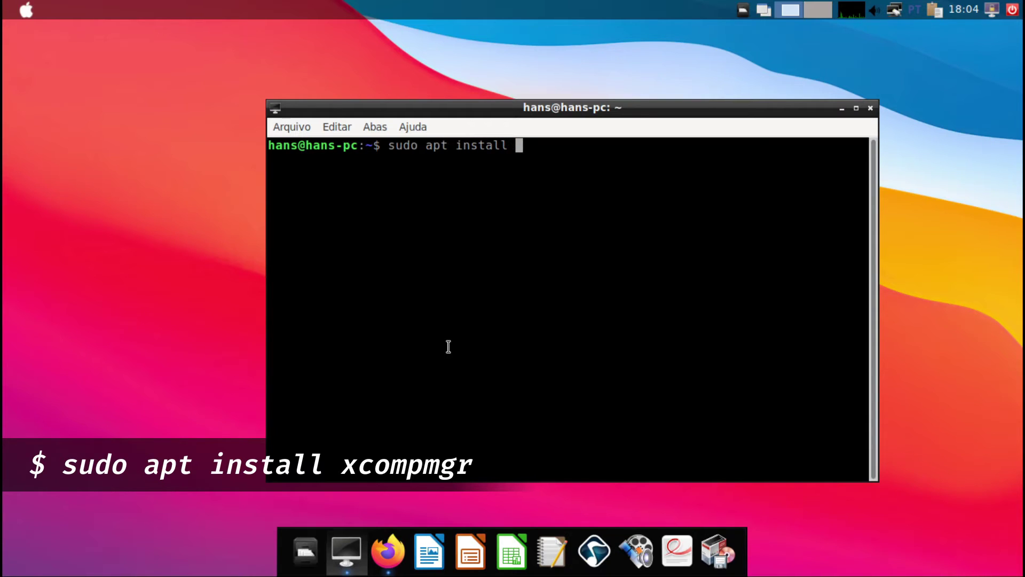
type("xcompmgr")
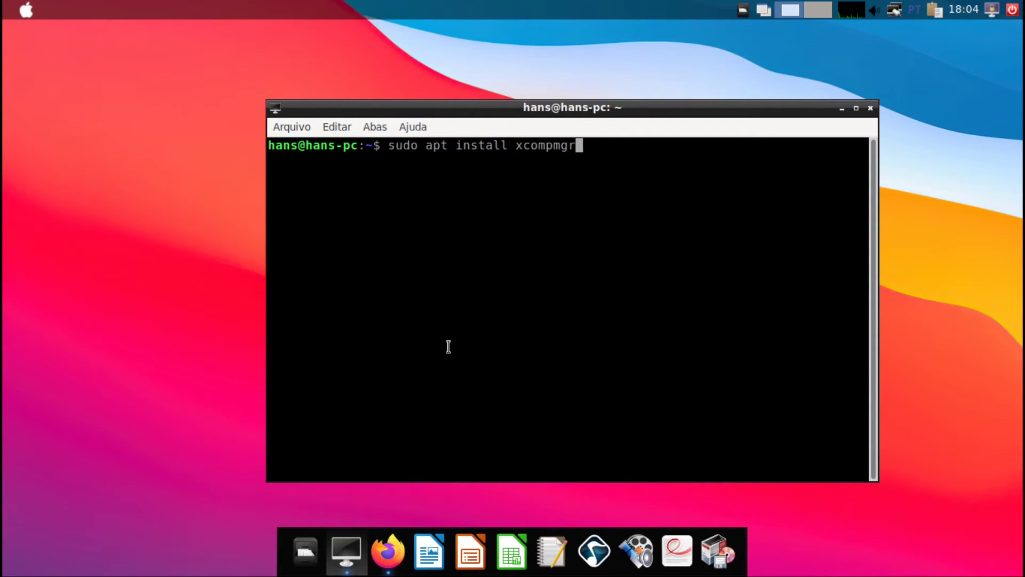
key("Return")
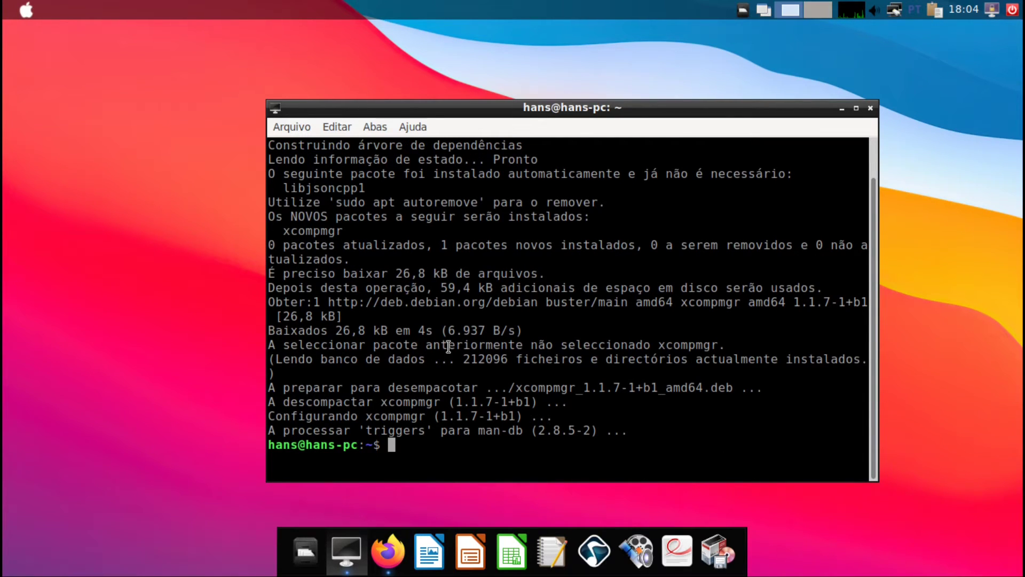
Try out the xcompmgr compositor by running it from the terminal, and close the terminal
type("xcompmgr")
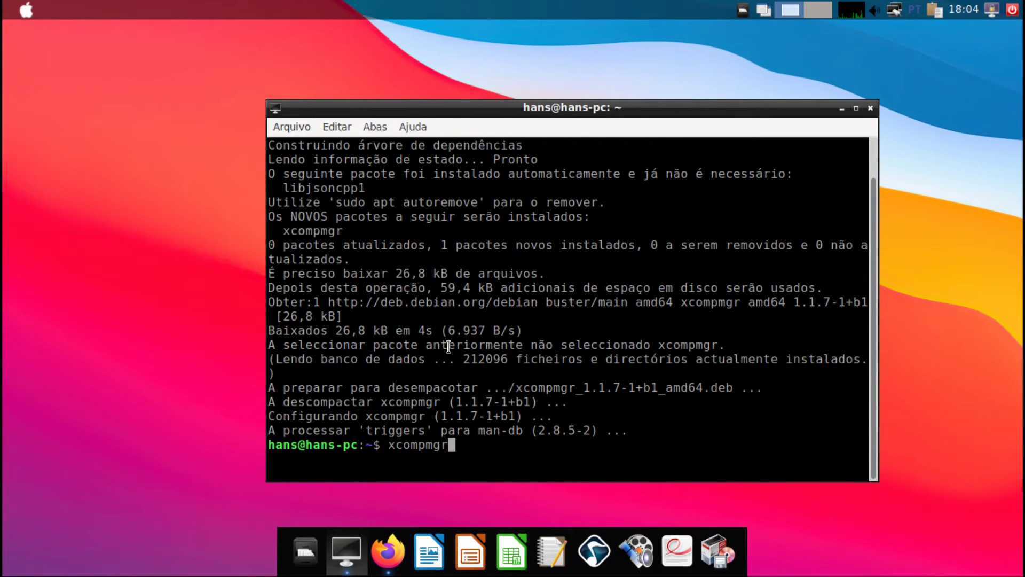
key("Return")
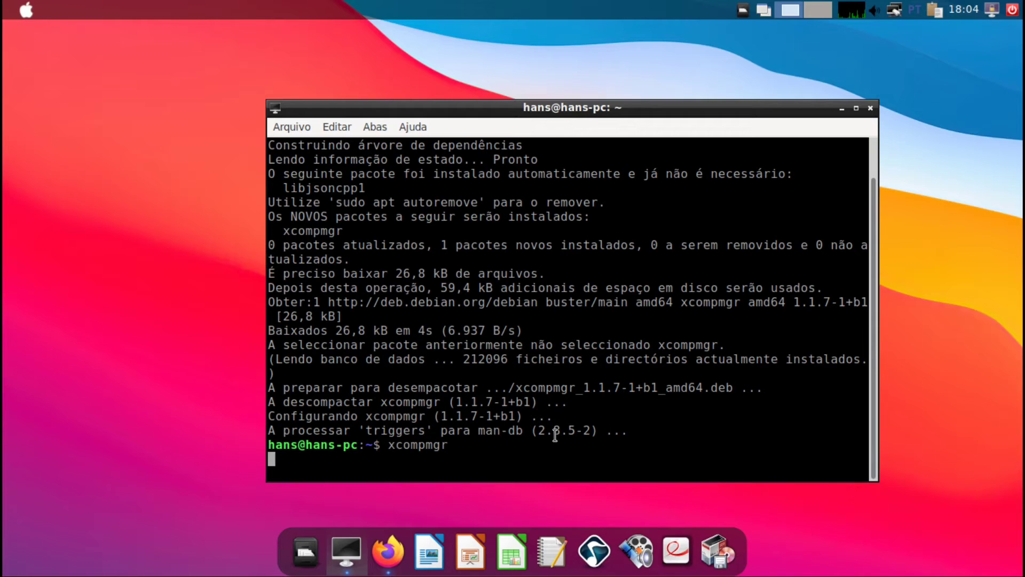
left_click(870, 108)
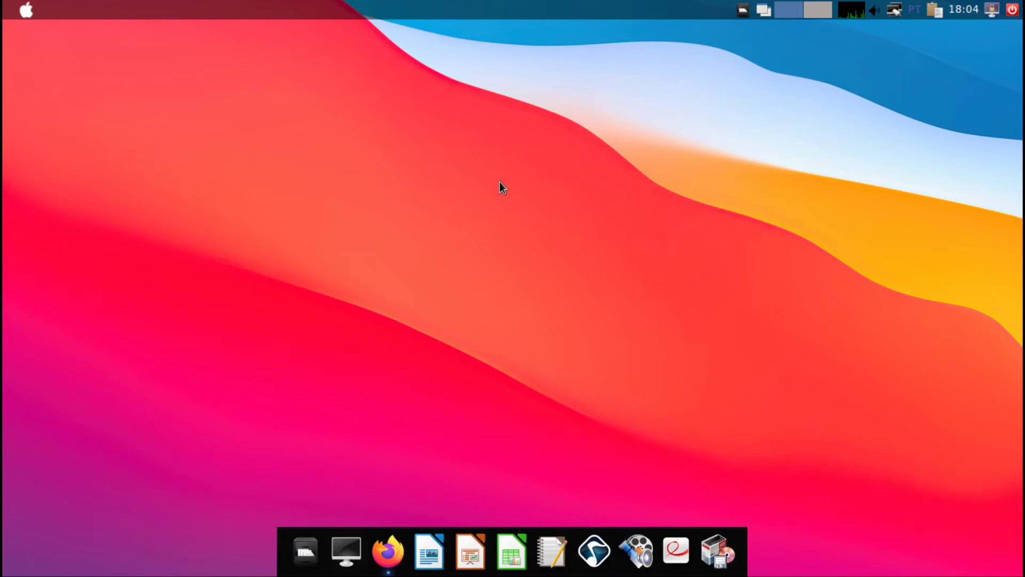
Add plank to the automatically started applications in the LXSession configuration
left_click(26, 9)
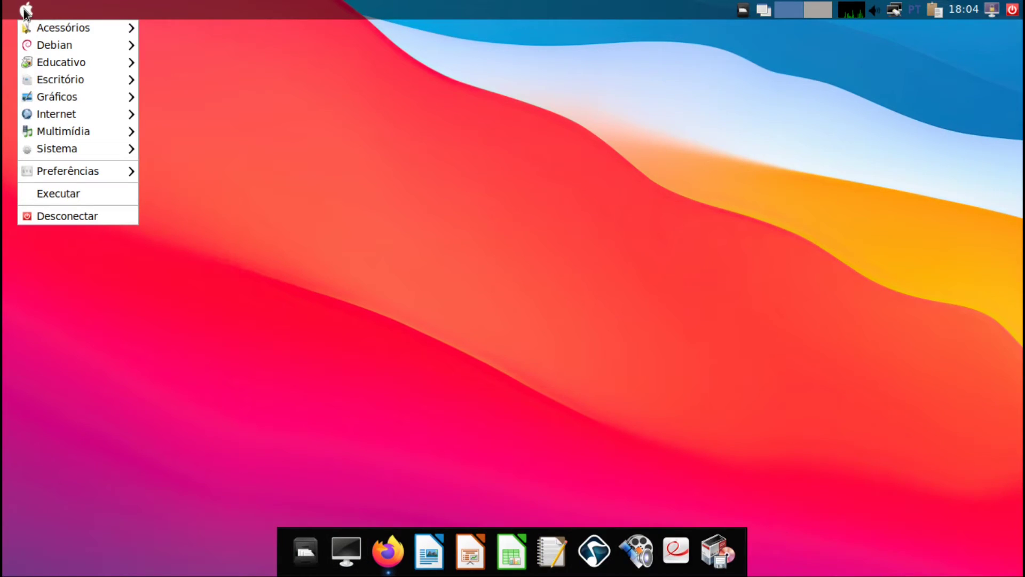
mouse_move(28, 24)
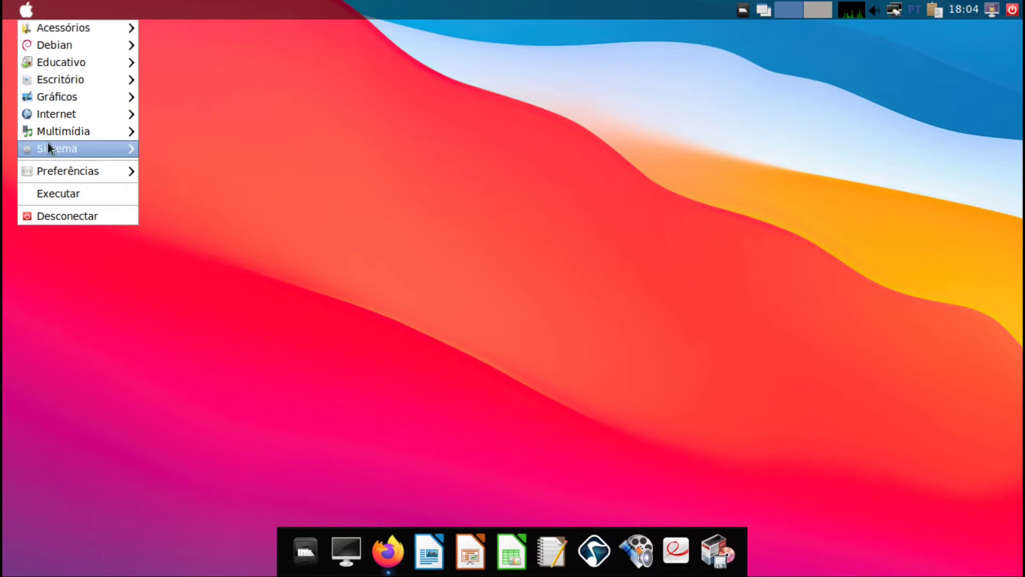
mouse_move(65, 171)
left_click(204, 192)
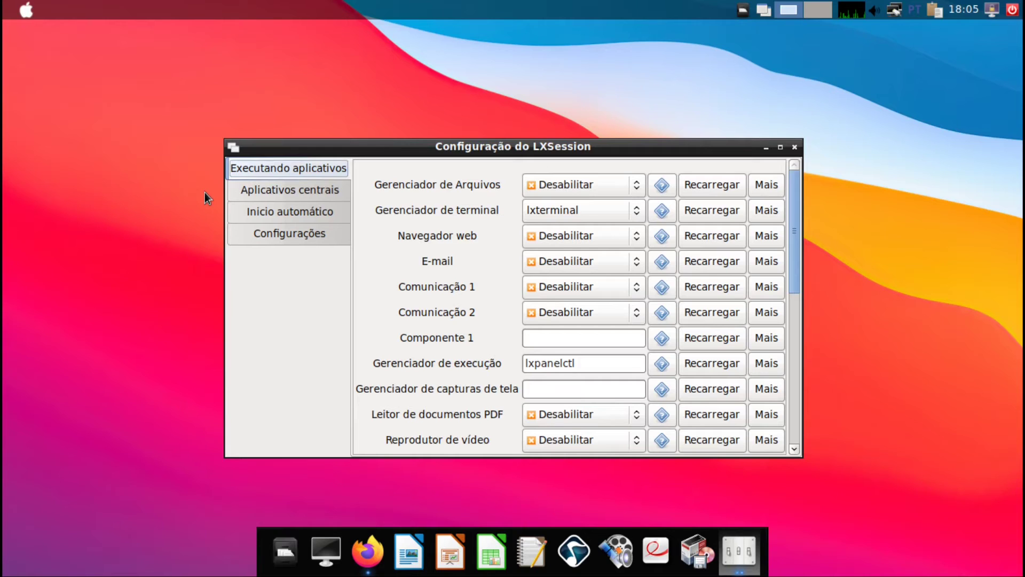
left_click(258, 213)
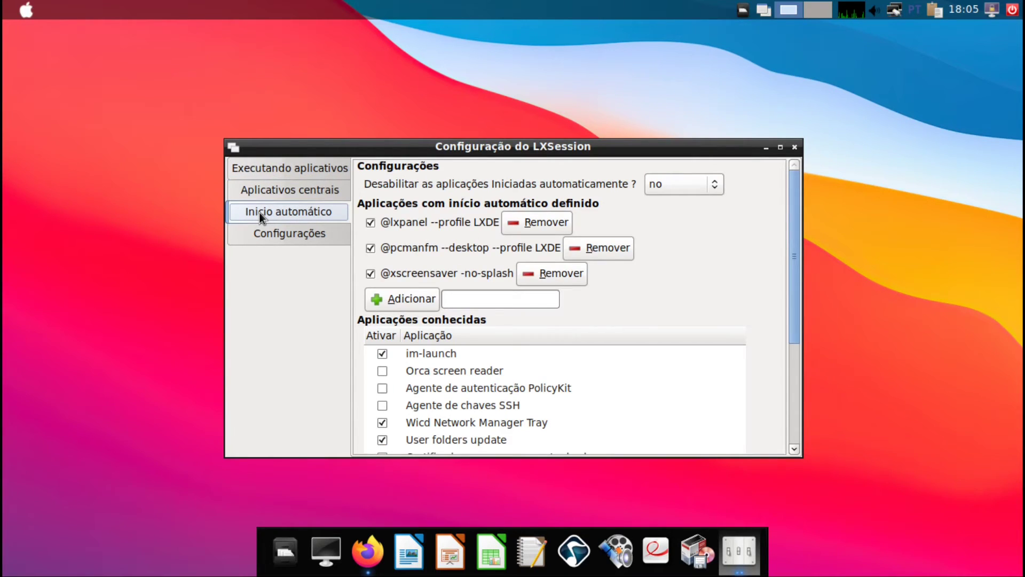
left_click(485, 300)
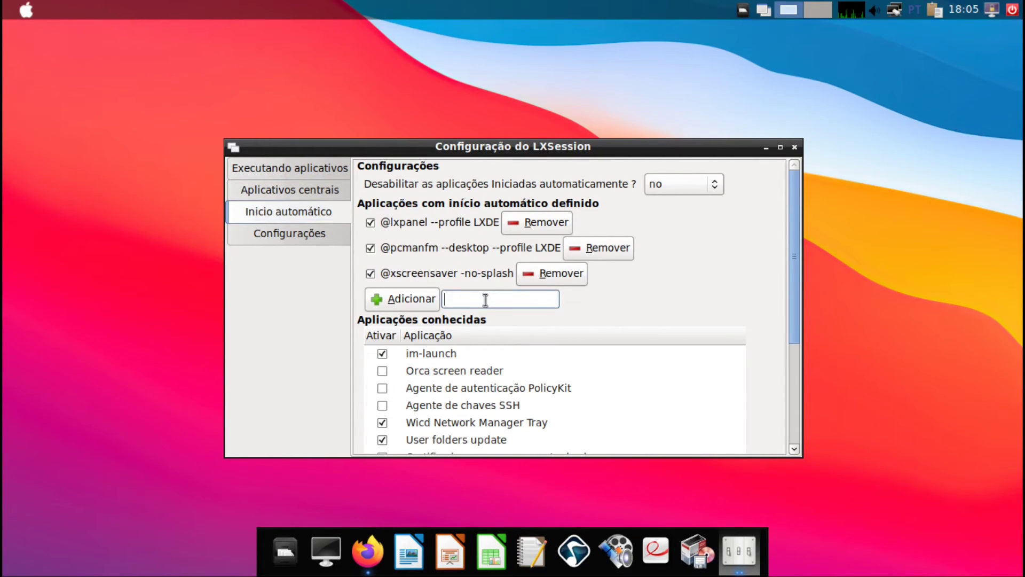
type("plank")
left_click(391, 300)
Add xcompmgr to the automatically started applications and close the LXSession configuration
left_click(466, 320)
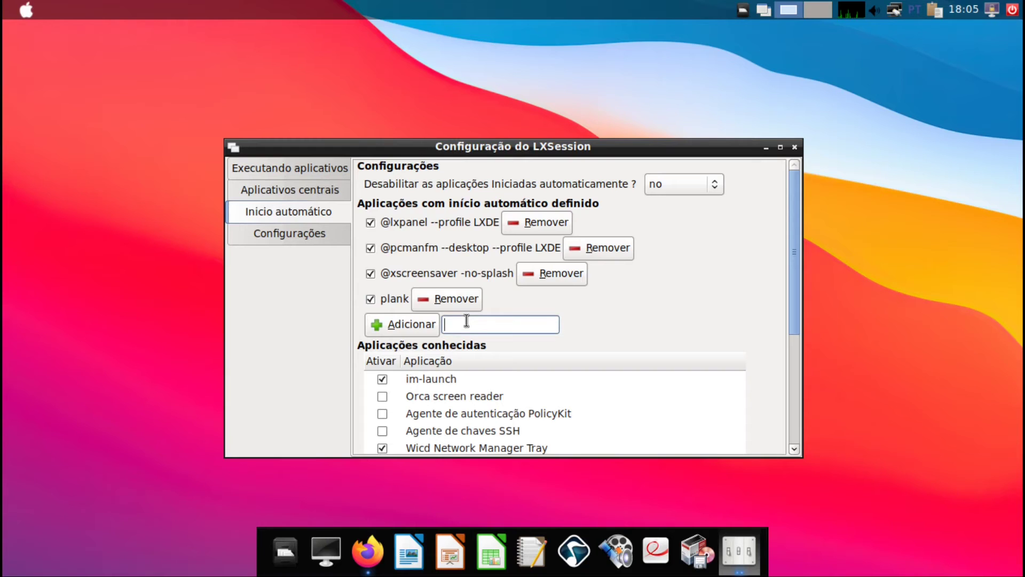
type("xcompmgr")
left_click(396, 326)
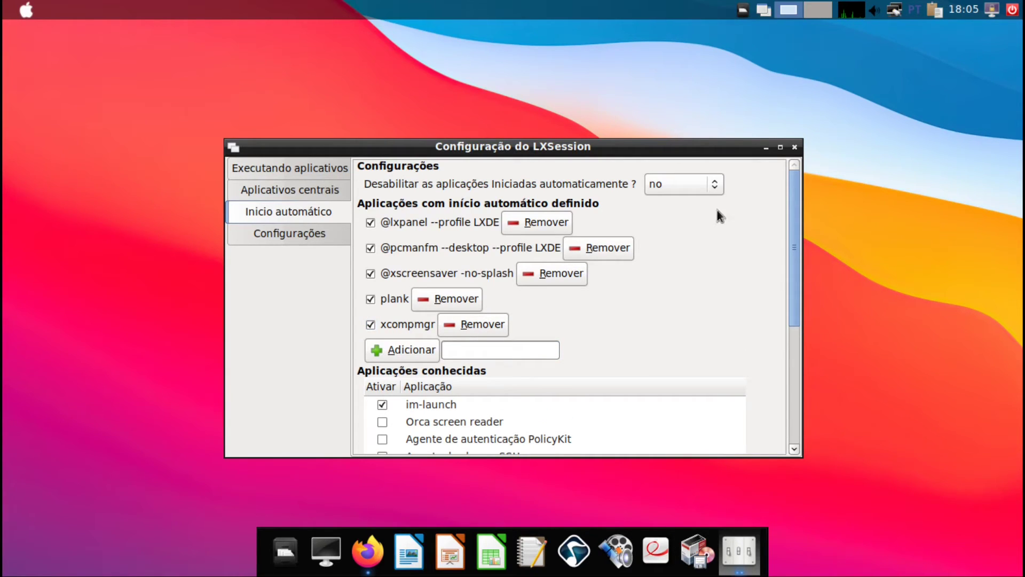
left_click(795, 148)
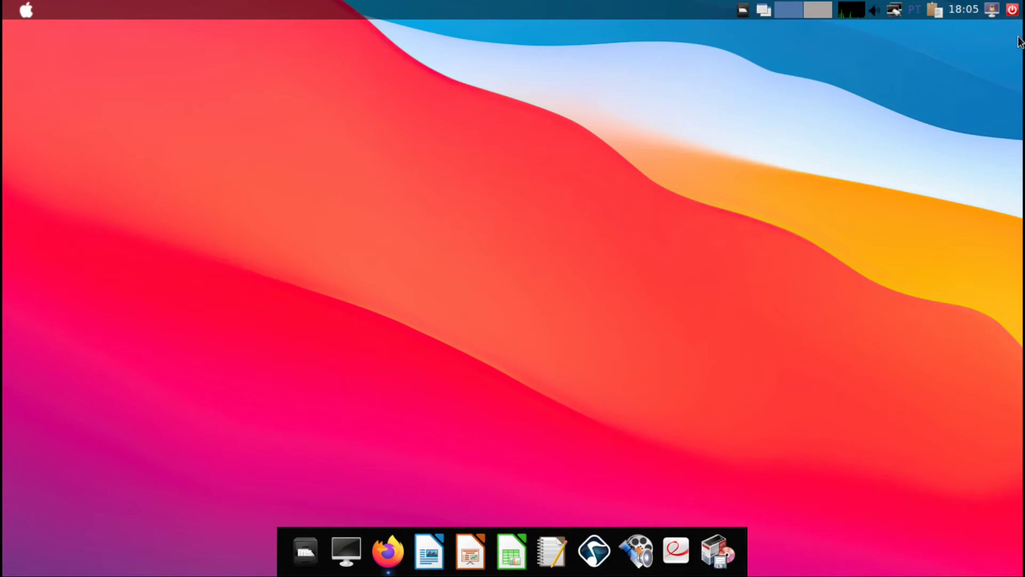
Log out of the current LXDE session
left_click(1015, 15)
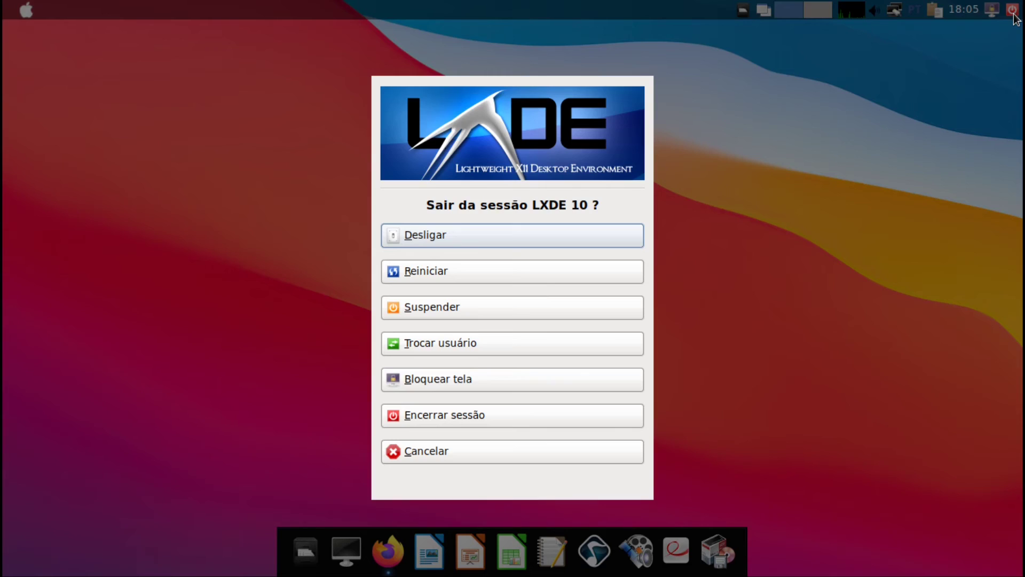
left_click(472, 414)
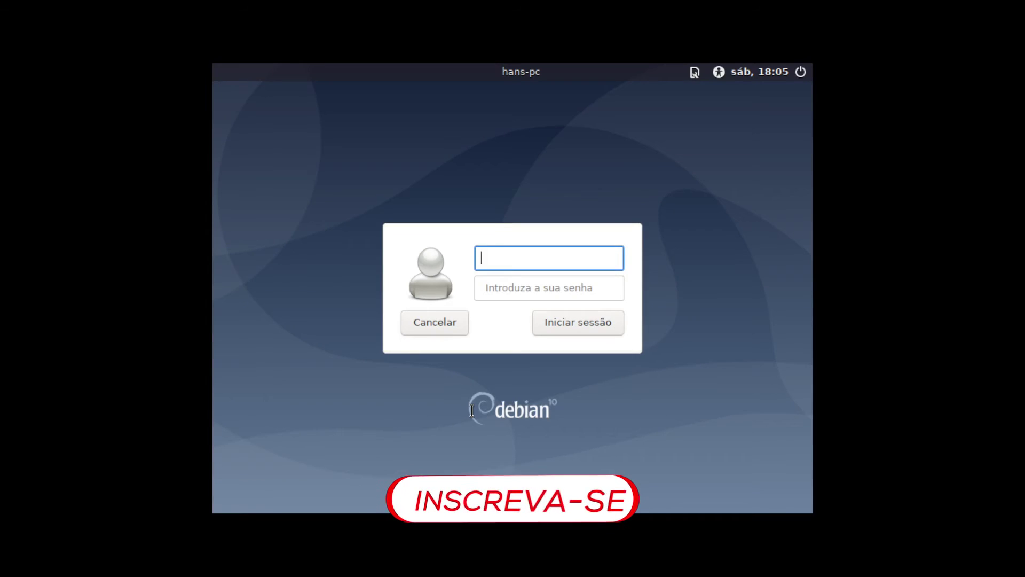
Log back in to the desktop session with the account's username and password
type("hans")
key("Return")
type("******")
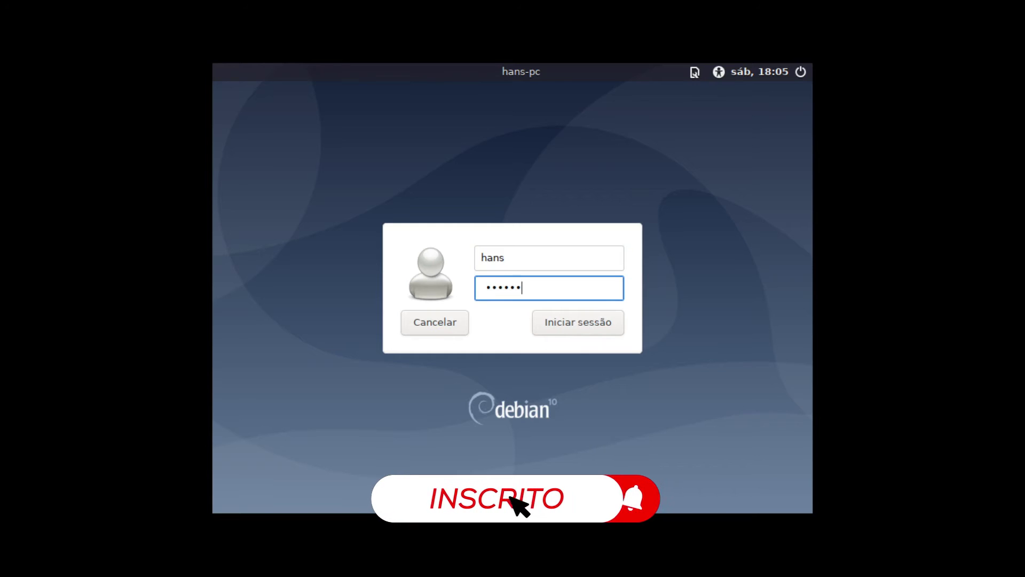
key("Return")
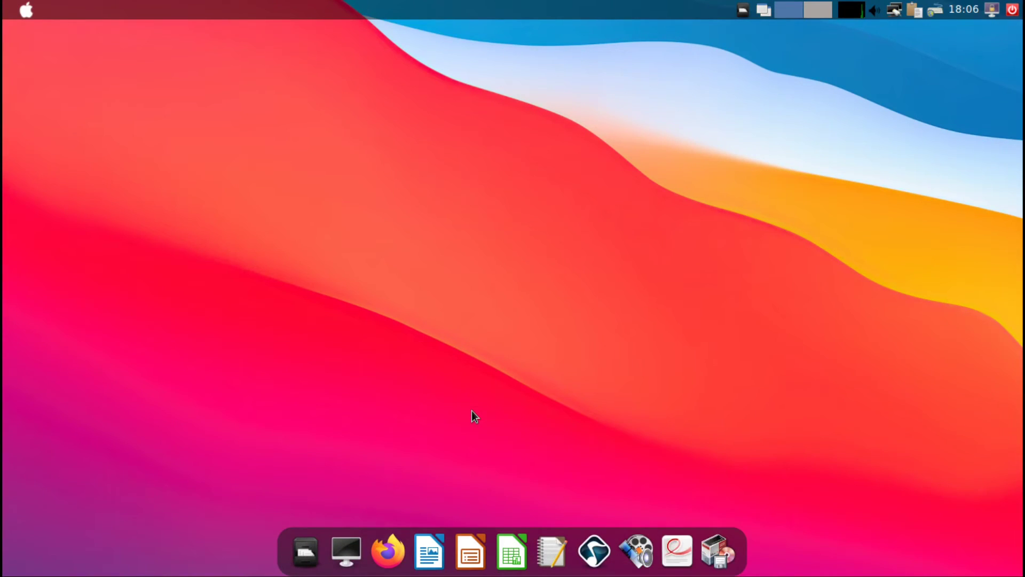
Open the Personalizar visual settings and apply the WhiteSur-dark-solid widget theme
left_click(25, 10)
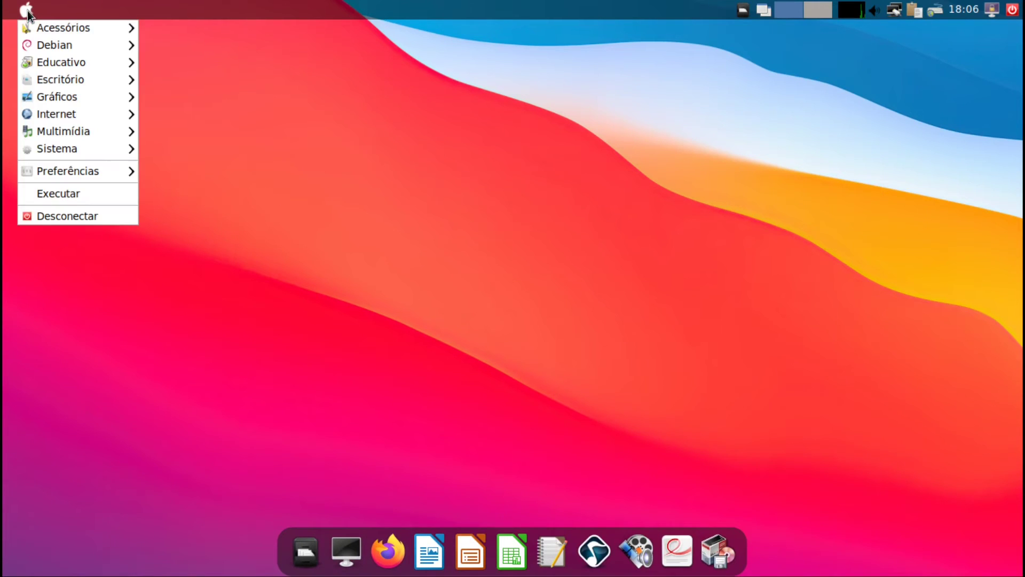
mouse_move(66, 149)
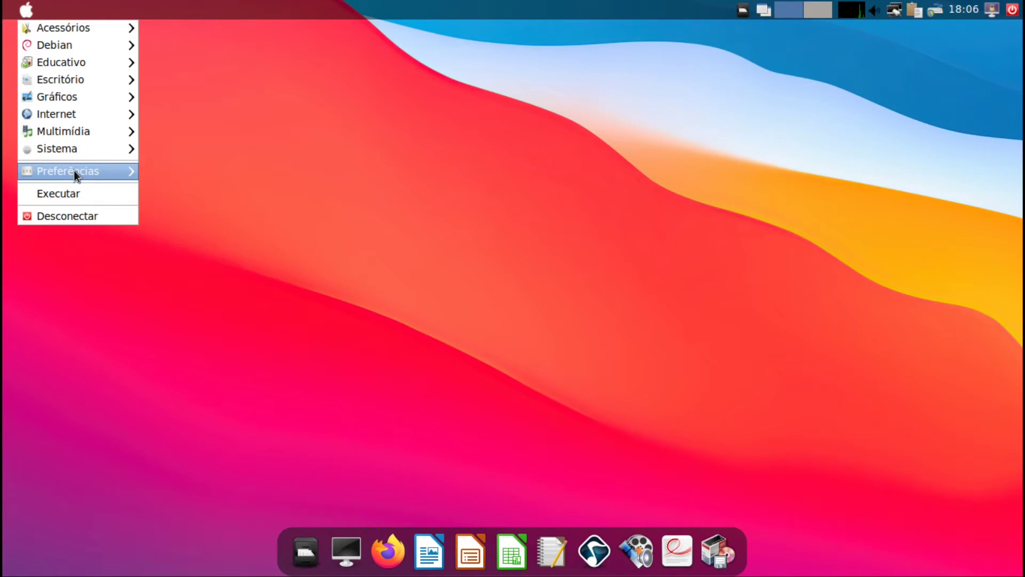
mouse_move(94, 169)
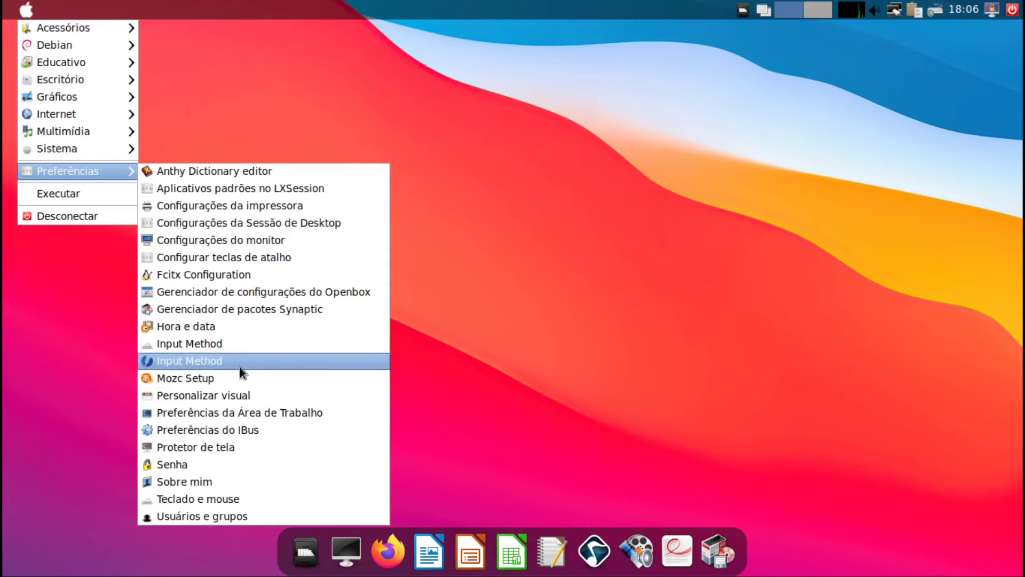
left_click(238, 395)
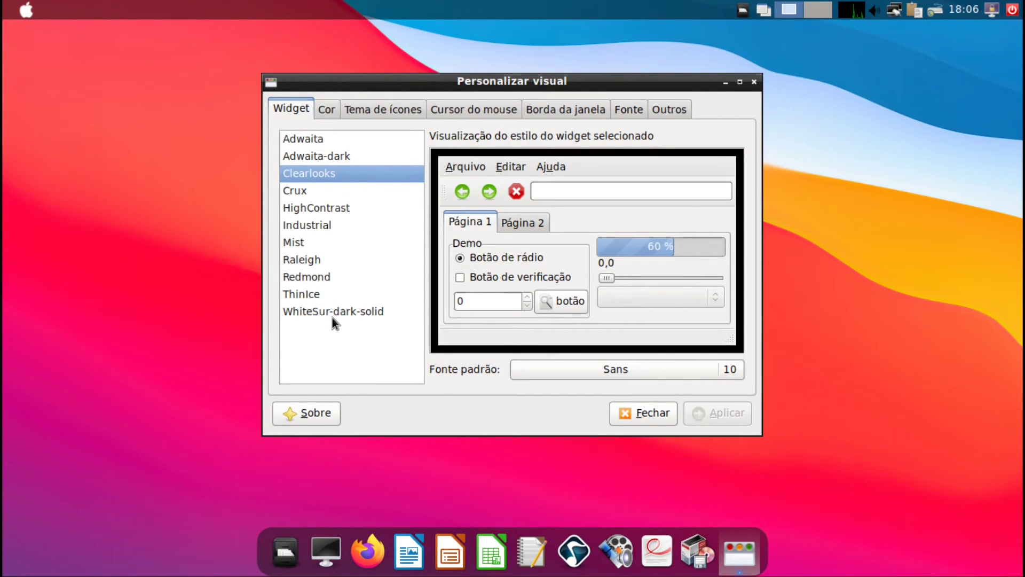
left_click(333, 314)
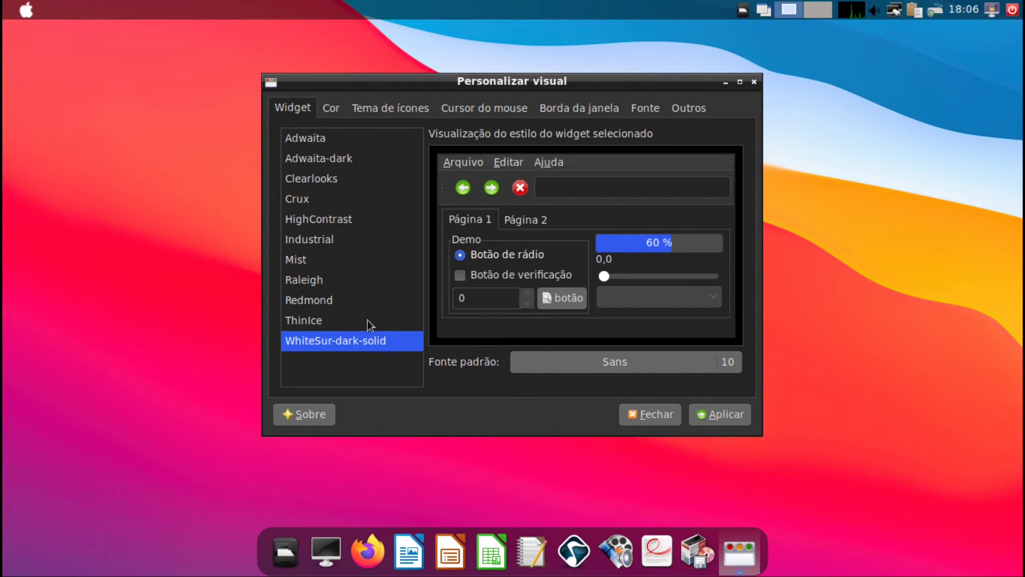
left_click(716, 417)
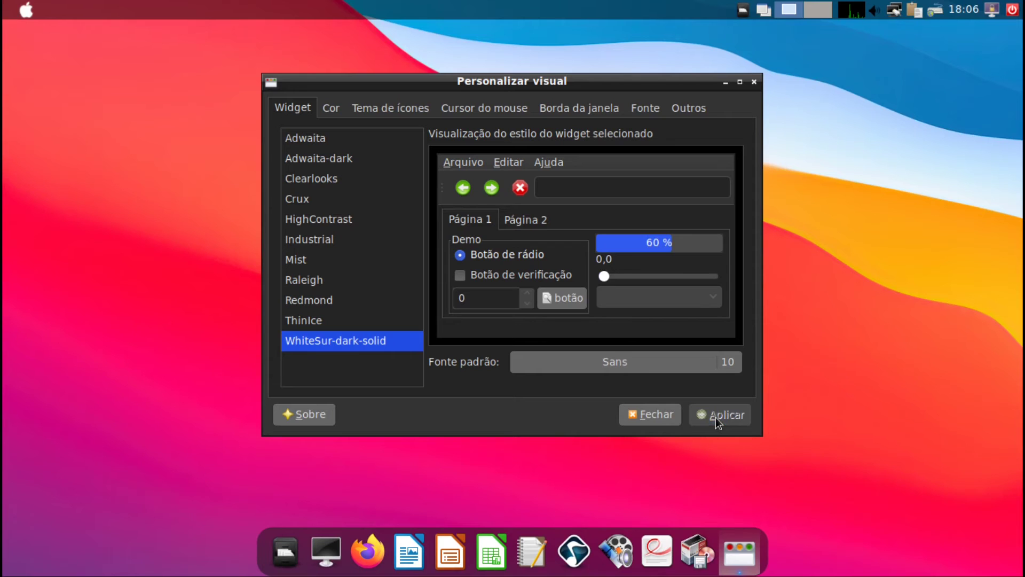
Apply the Nord-Openbox theme to the window borders
left_click(332, 108)
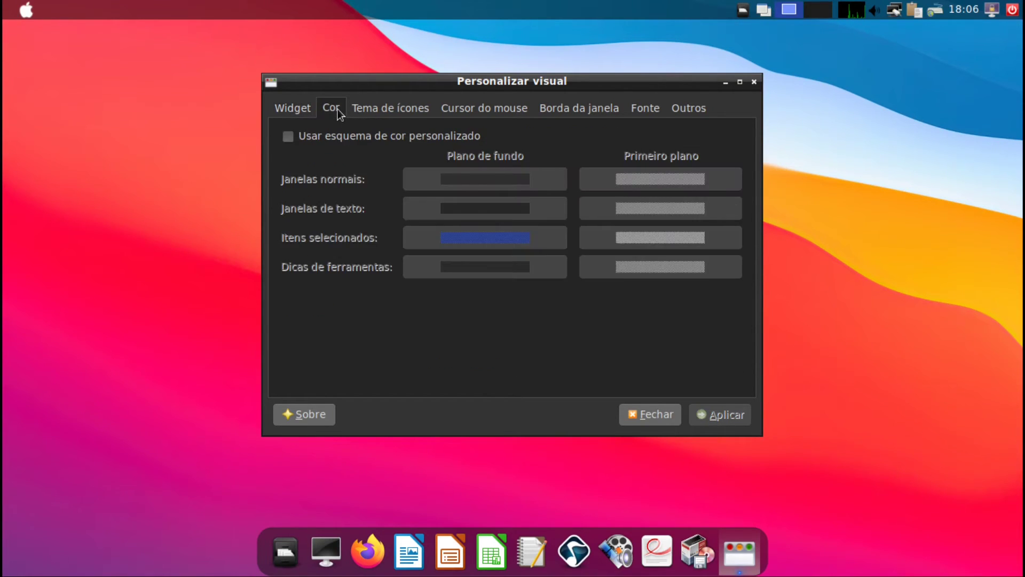
left_click(369, 111)
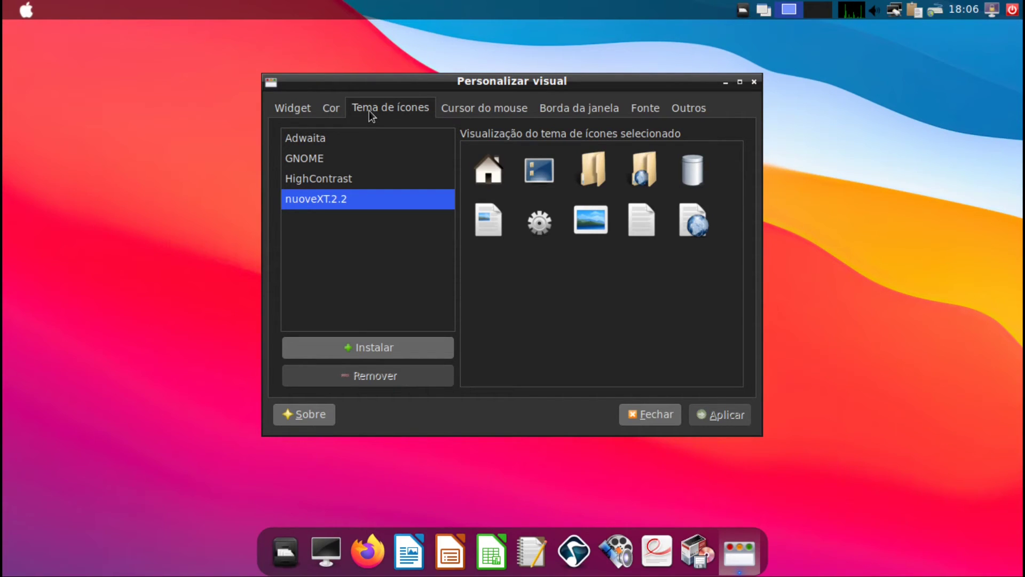
left_click(479, 108)
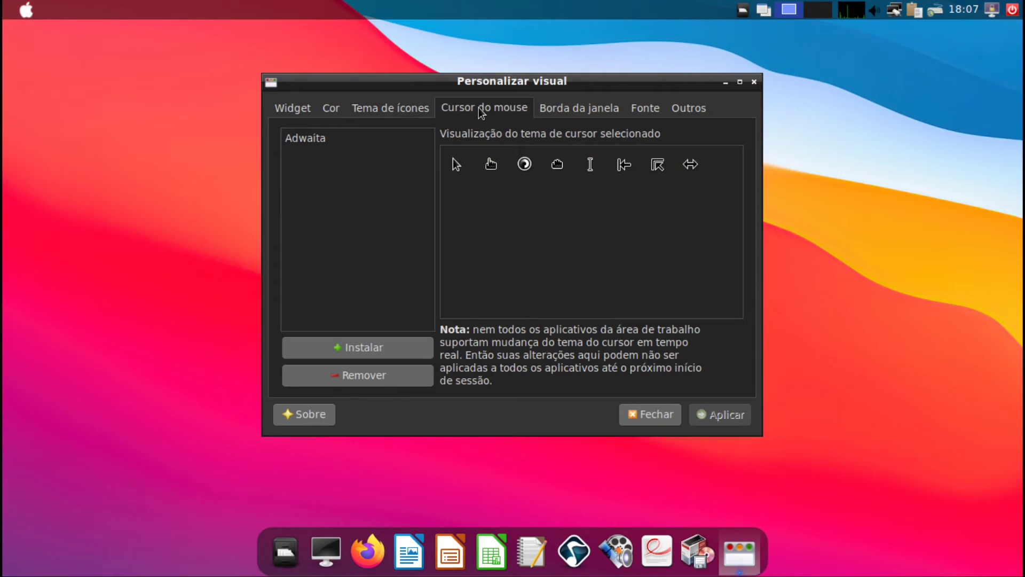
left_click(562, 109)
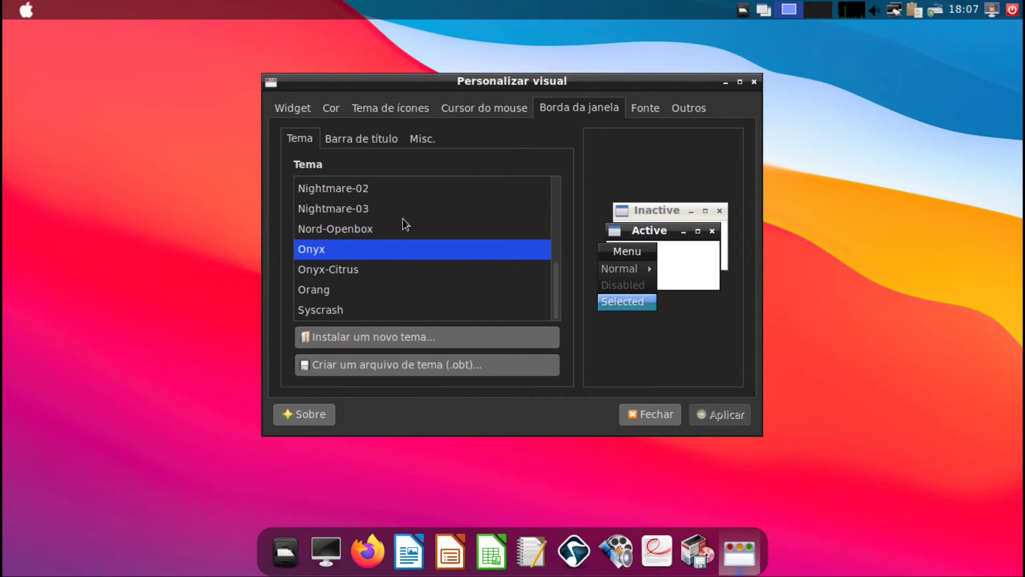
left_click(367, 228)
left_click(709, 409)
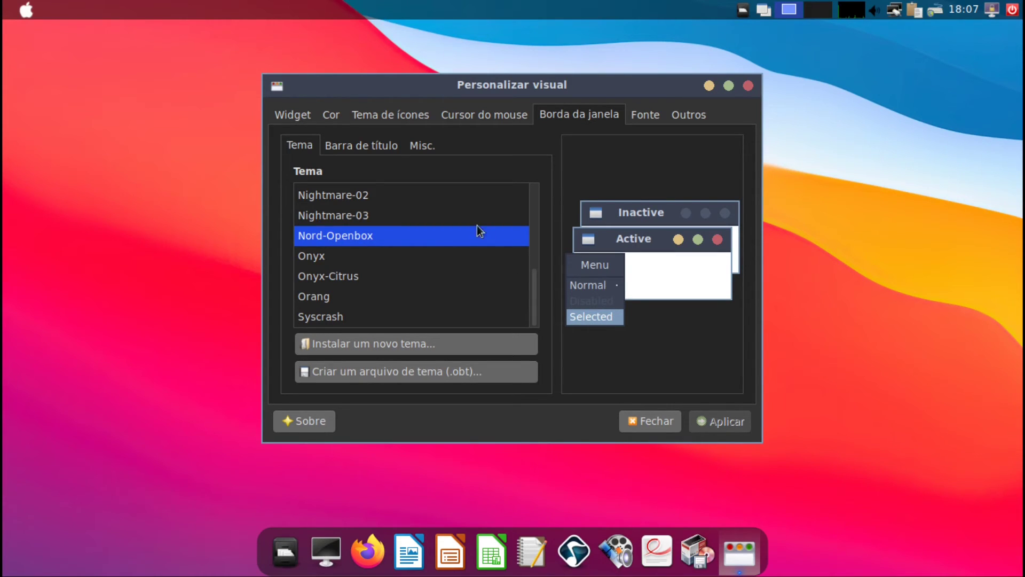
Set the title bar button order to CIMLN and apply it
left_click(385, 145)
left_click(402, 274)
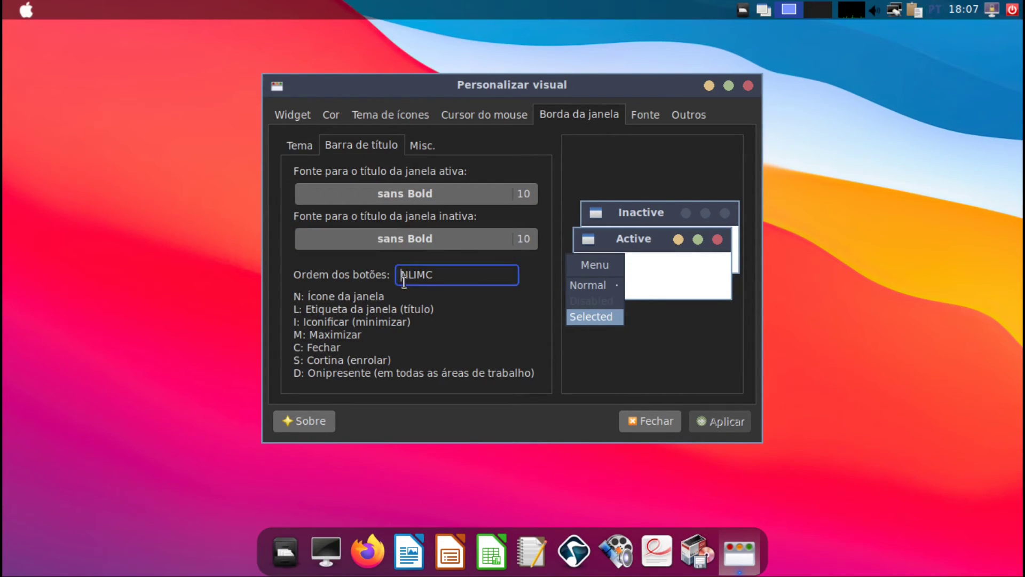
key("End")
key("BackSpace")
key("Home")
type("C")
key("Right")
key("Right")
key("Right")
key("BackSpace")
key("Left")
key("Left")
type("I")
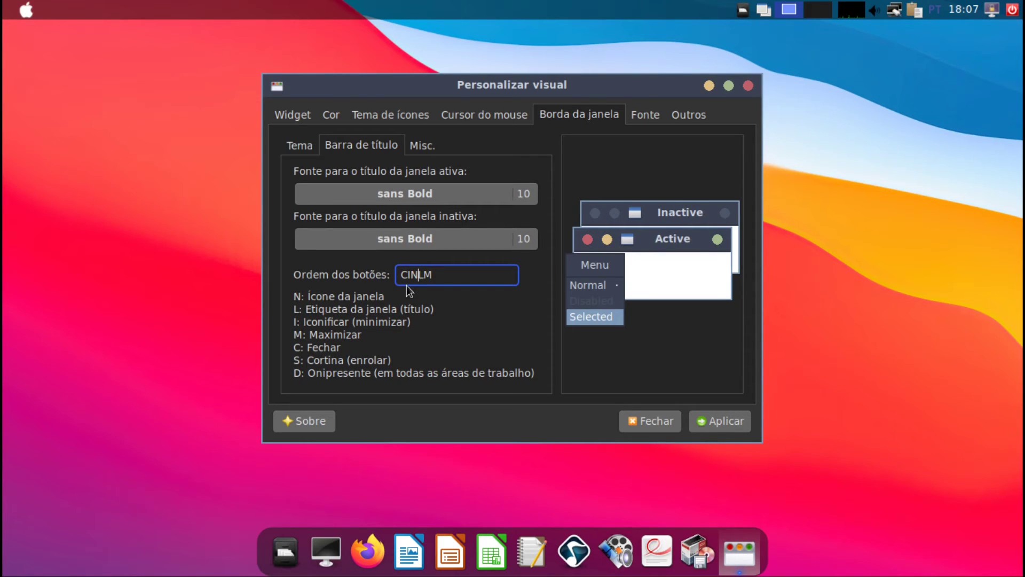
key("End")
key("BackSpace")
key("Left")
key("BackSpace")
type("M")
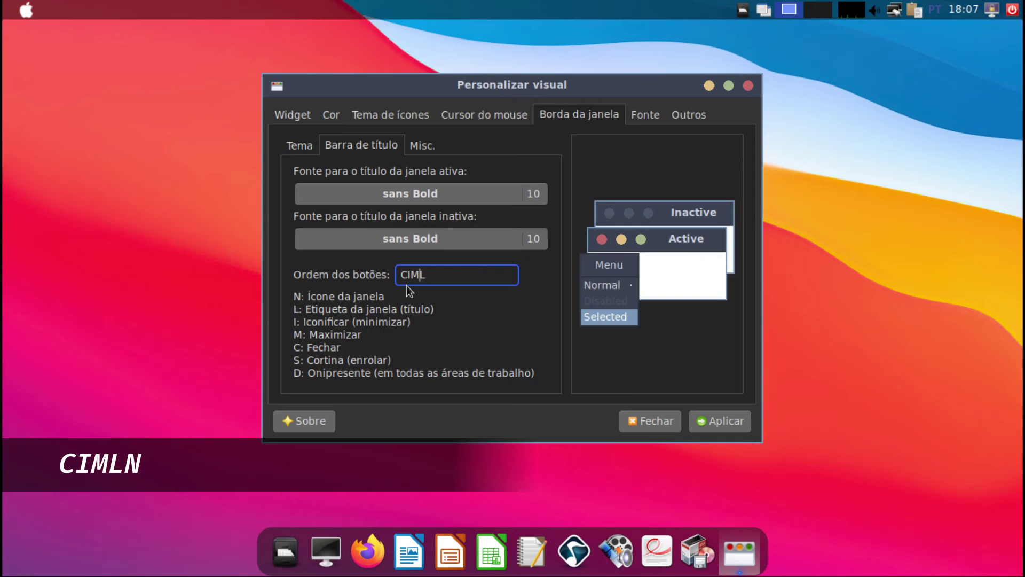
type("N")
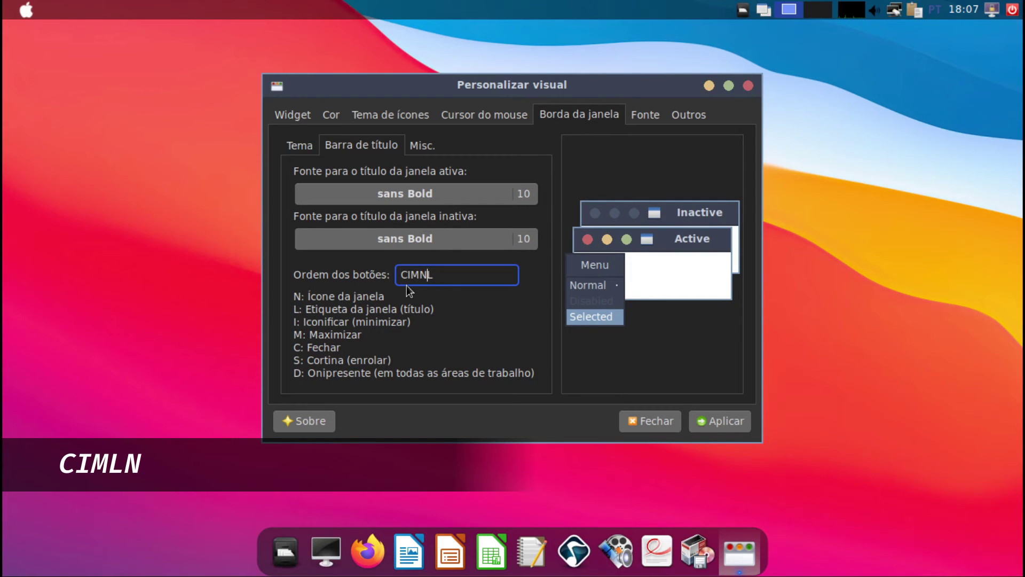
key("BackSpace")
key("End")
type("N")
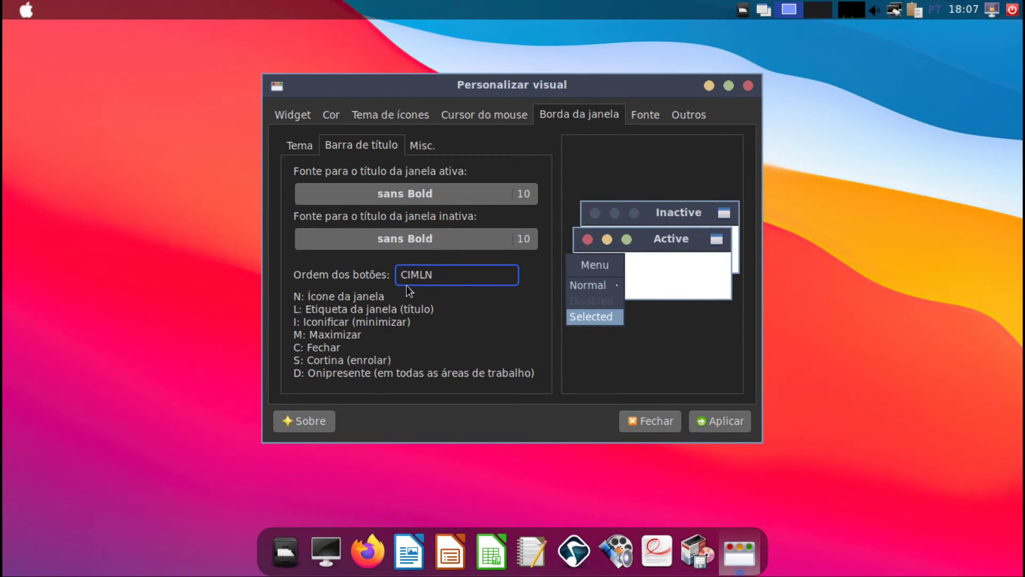
left_click(714, 417)
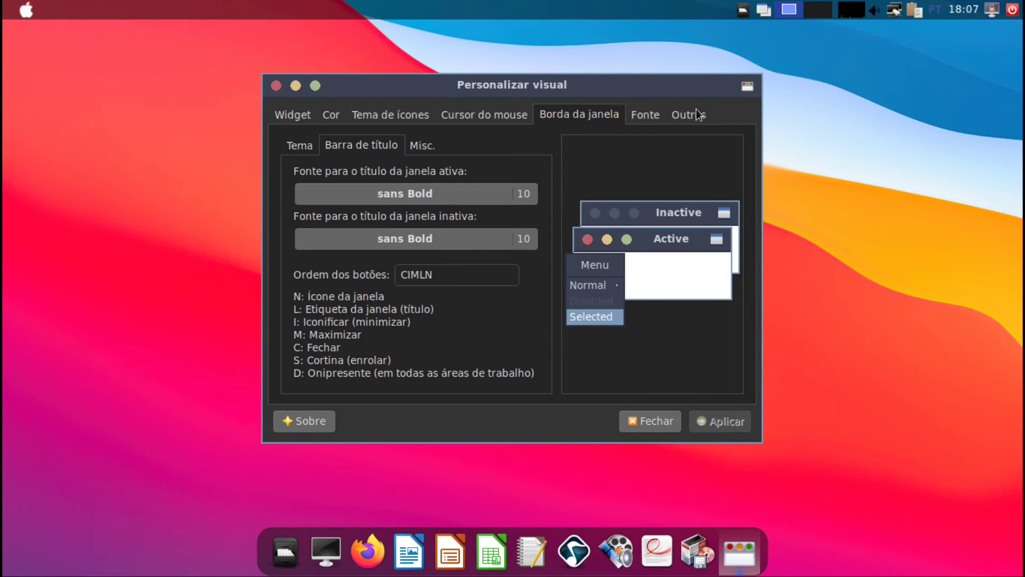
left_click(427, 150)
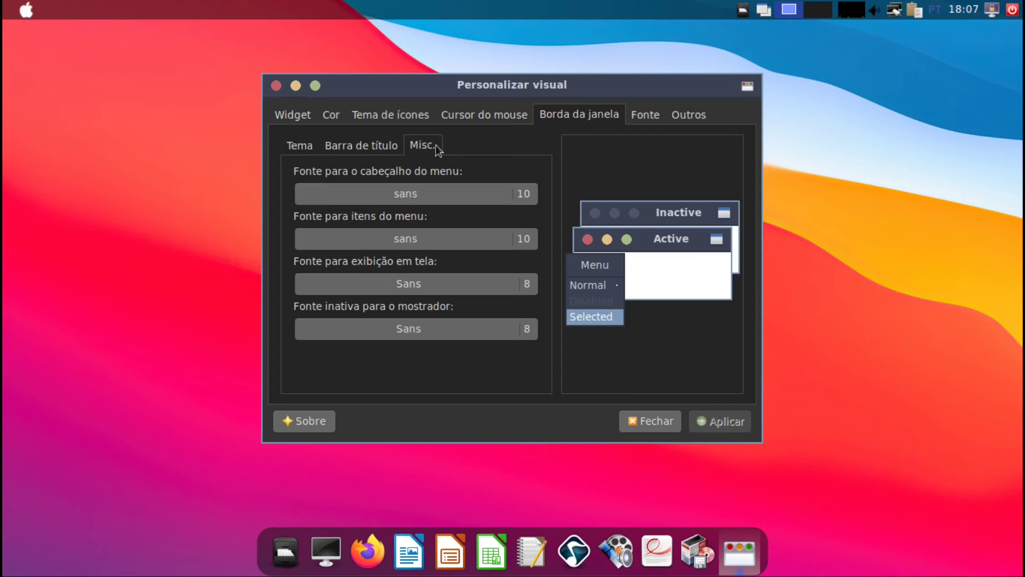
left_click(639, 117)
left_click(688, 118)
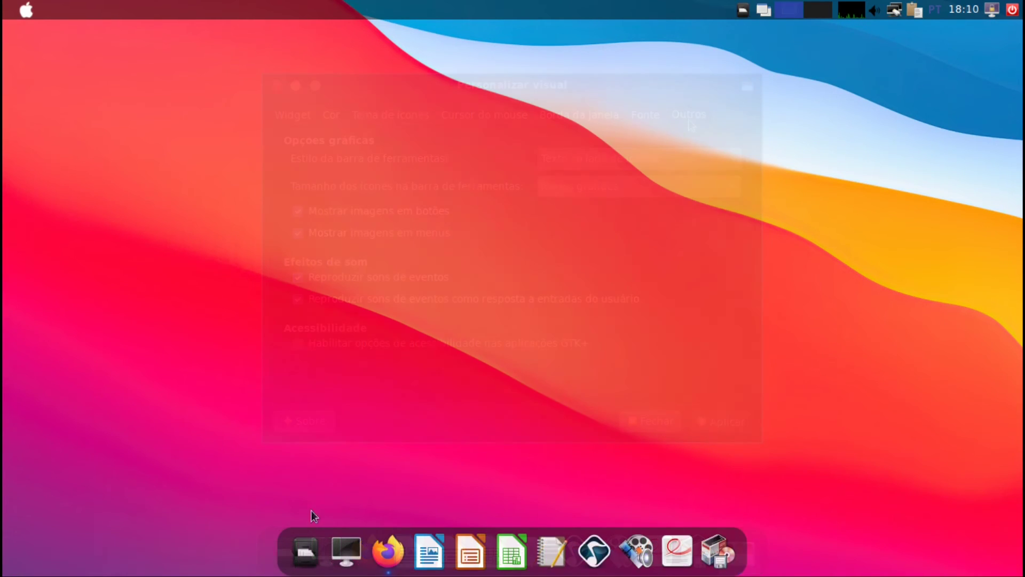
In the file manager, go to the BigSur folder inside .icons and rename its BigSur subfolder to BigSur2
left_click(308, 550)
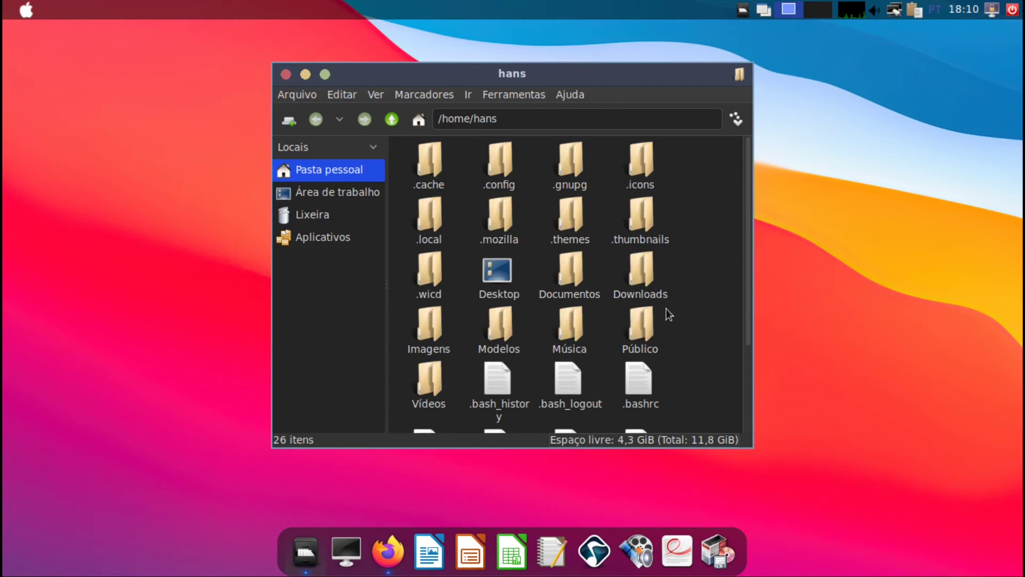
double_click(649, 171)
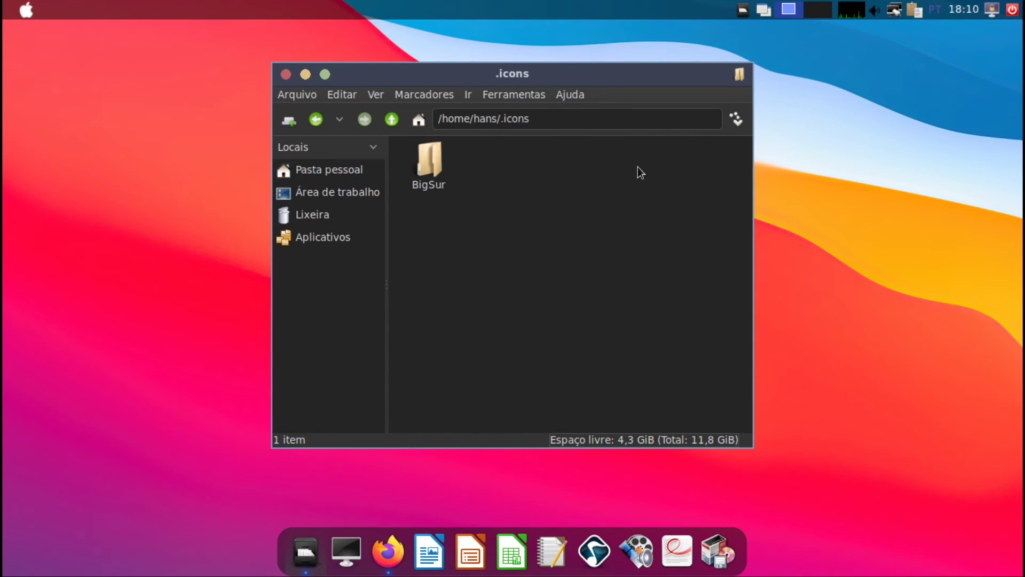
double_click(440, 178)
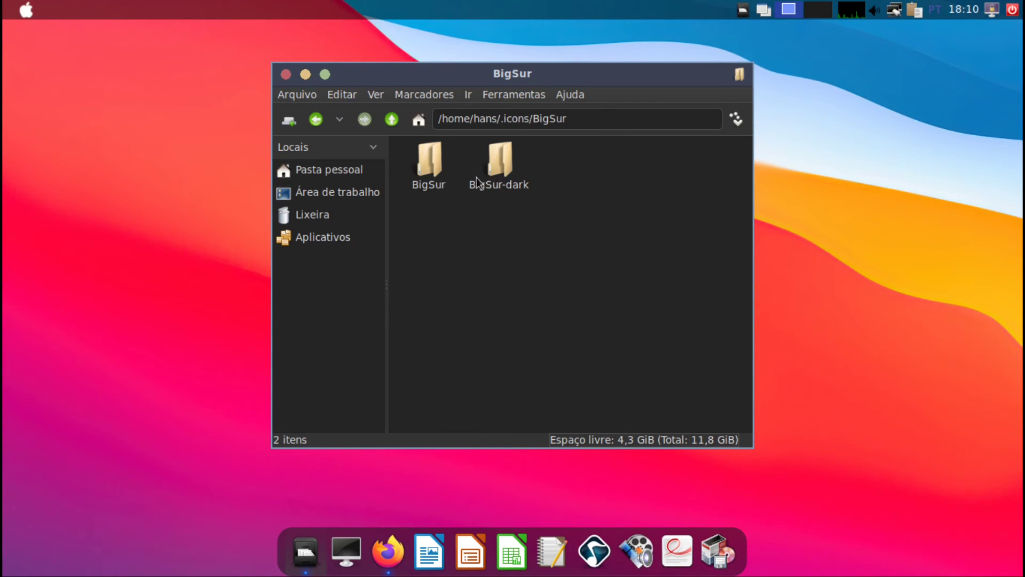
left_click(443, 176)
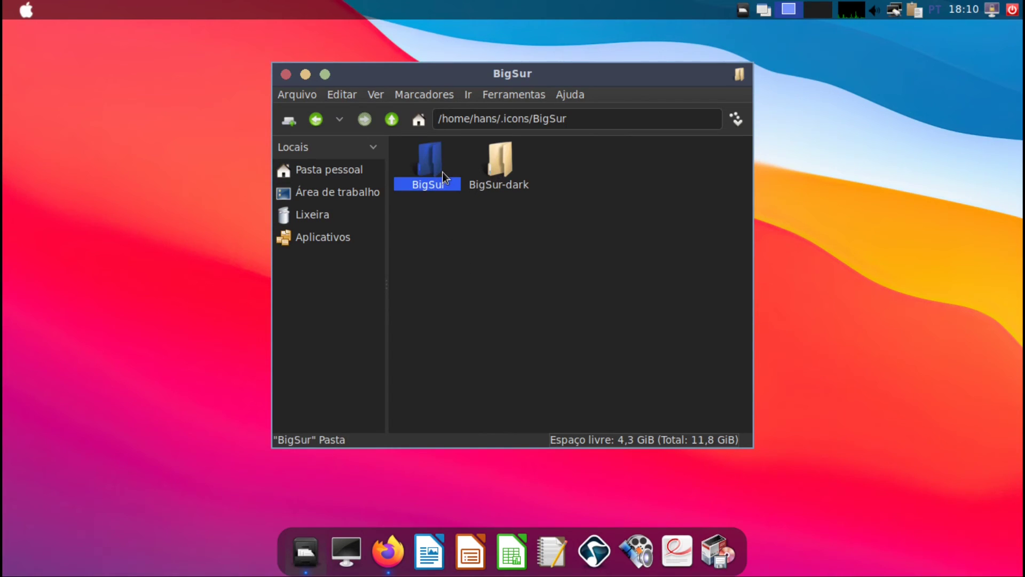
key("F2")
left_click(399, 287)
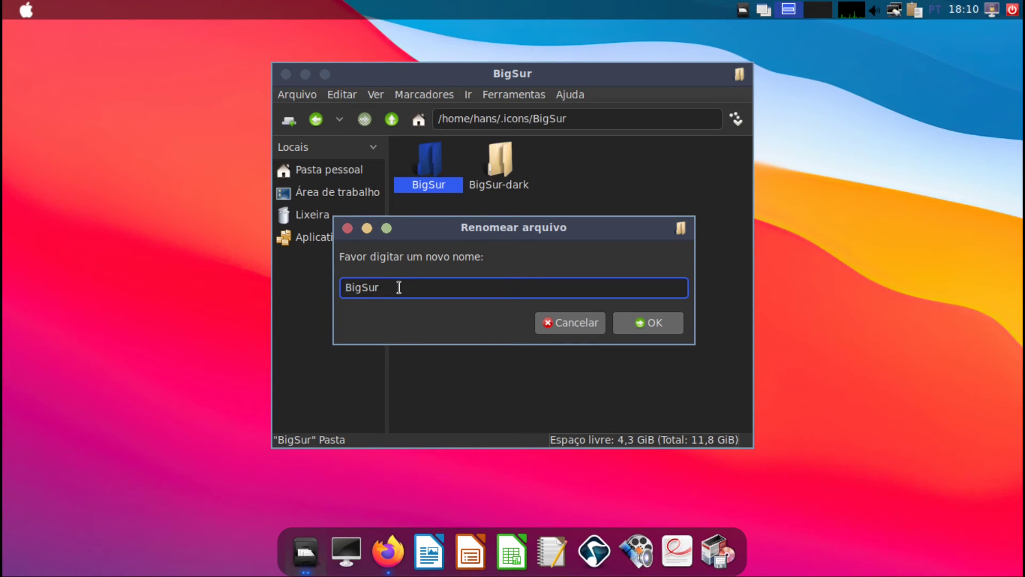
type("2")
left_click(652, 323)
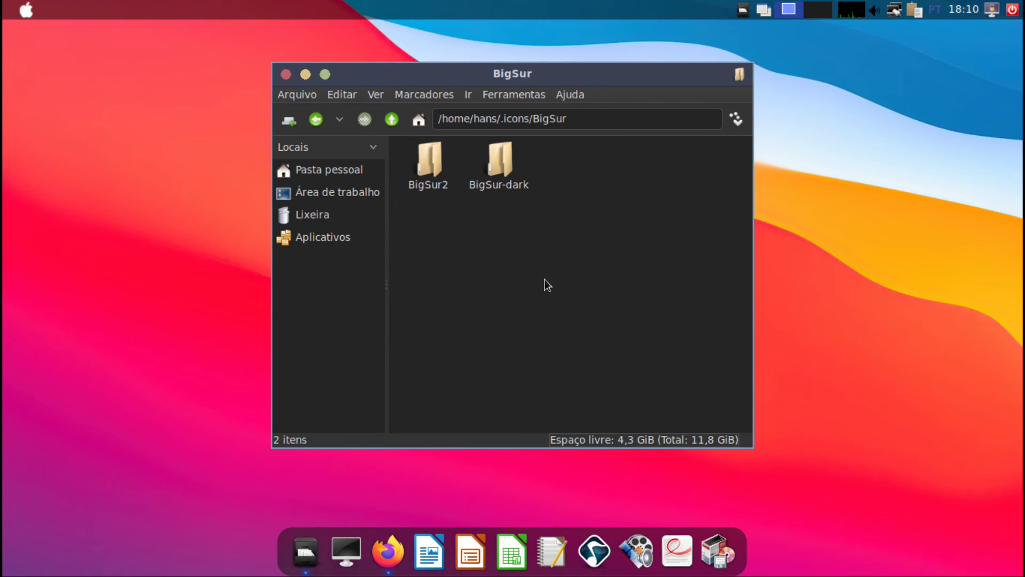
Copy the BigSur2 and BigSur-dark folders up into the .icons folder
left_click_drag(446, 238, 522, 167)
key("ctrl+c")
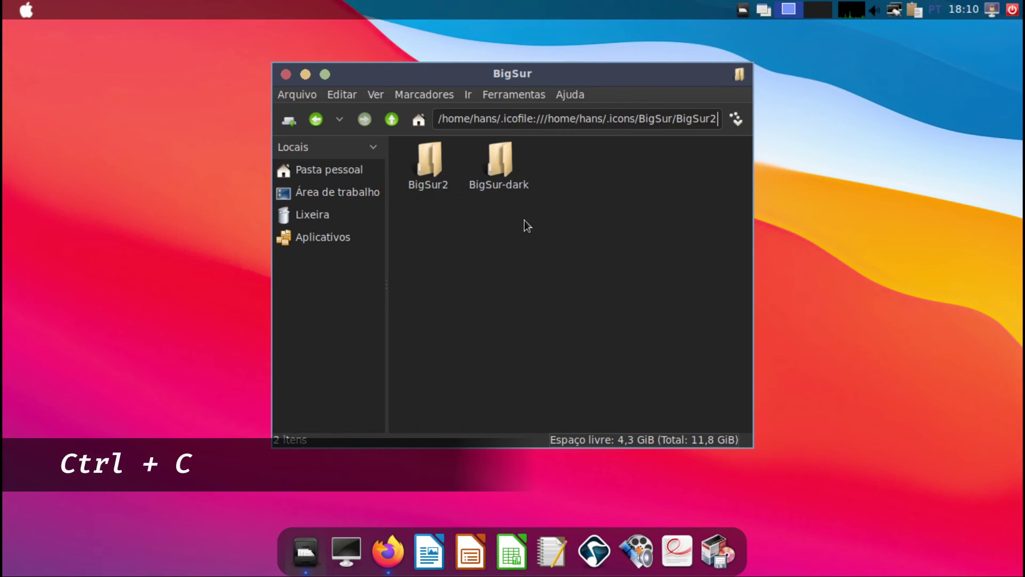
left_click_drag(533, 217, 421, 171)
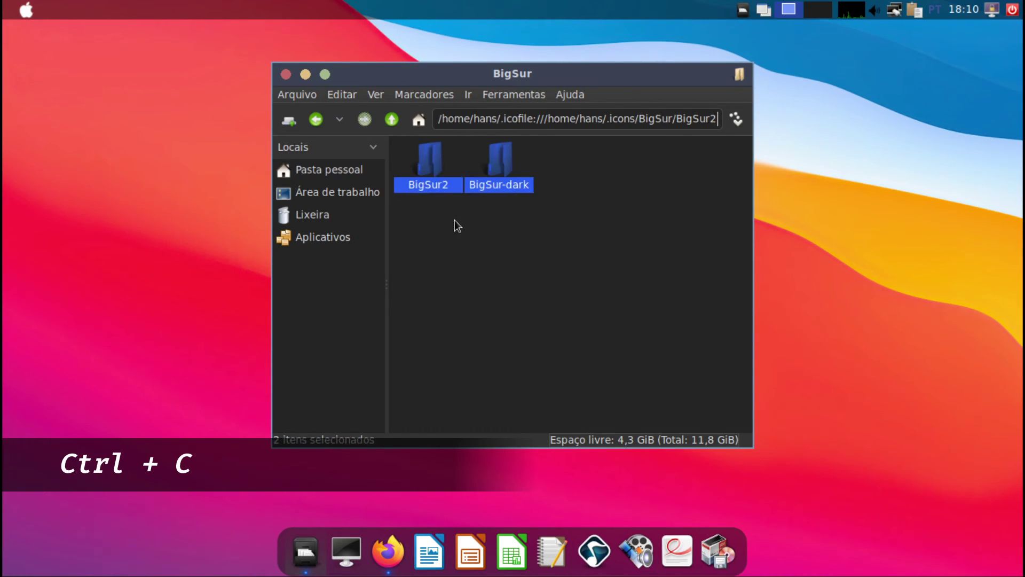
left_click(392, 119)
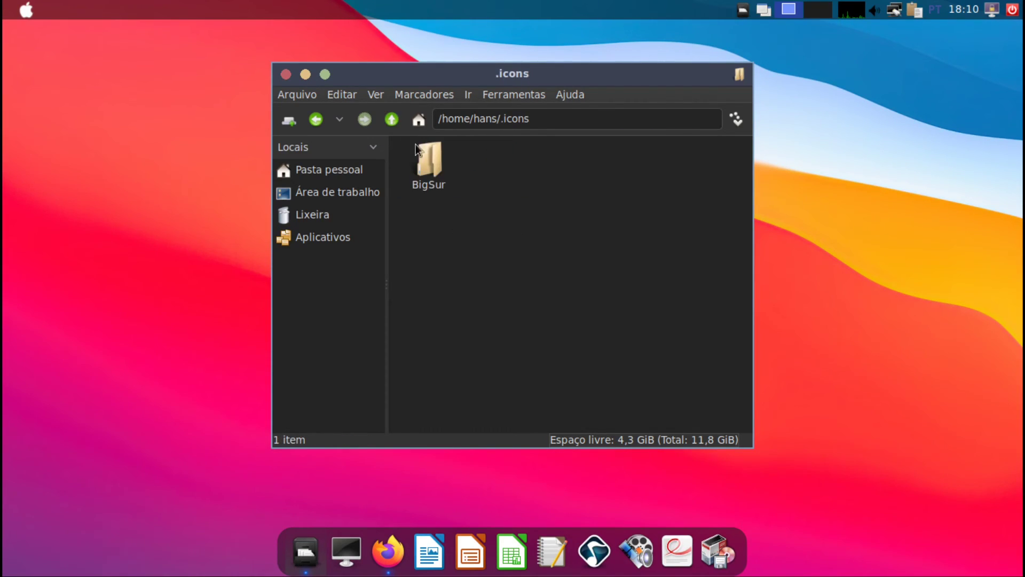
key("ctrl+v")
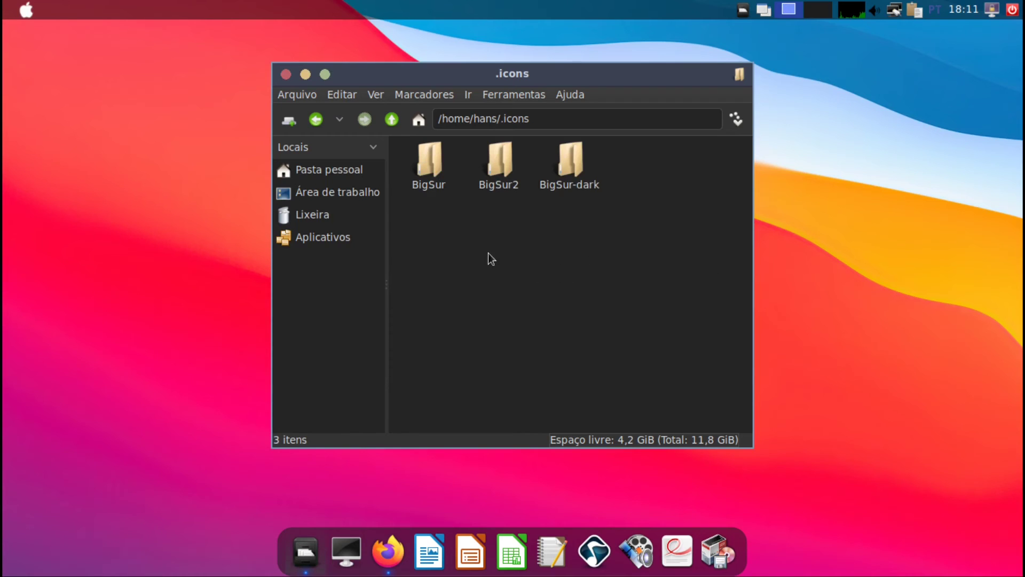
Move the original BigSur folder in .icons to the trash and close the file manager
left_click(415, 167)
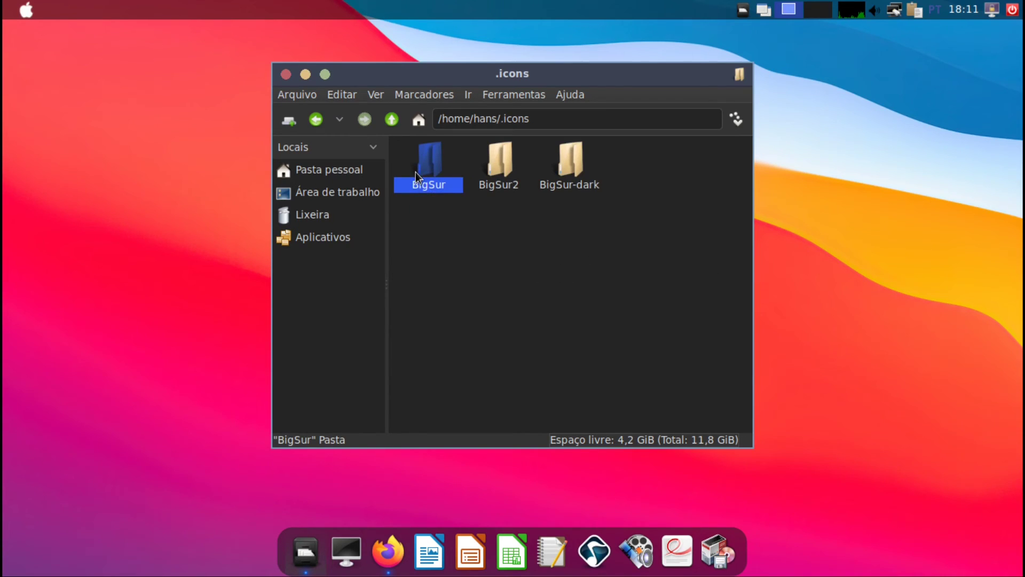
key("Delete")
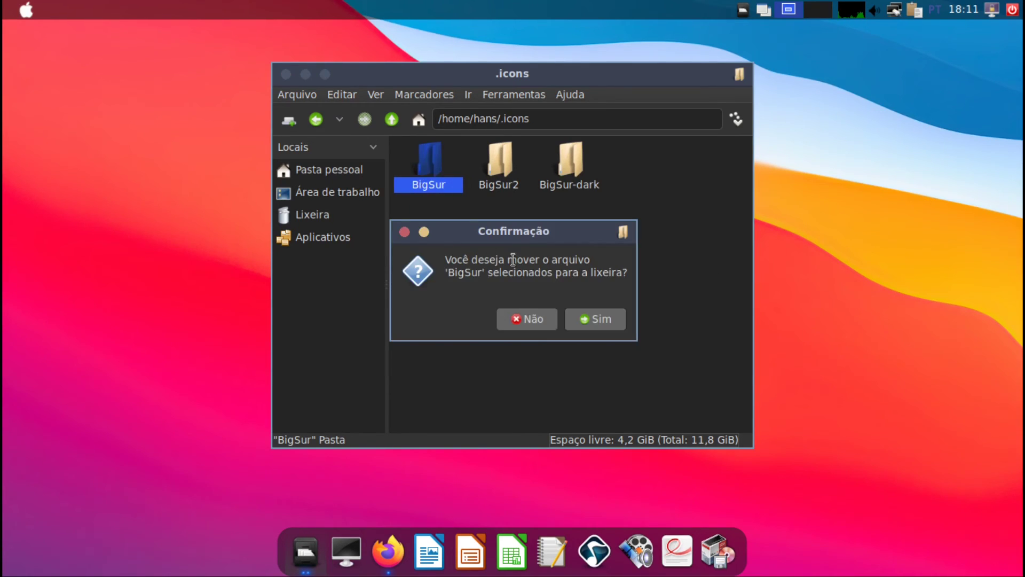
left_click(597, 318)
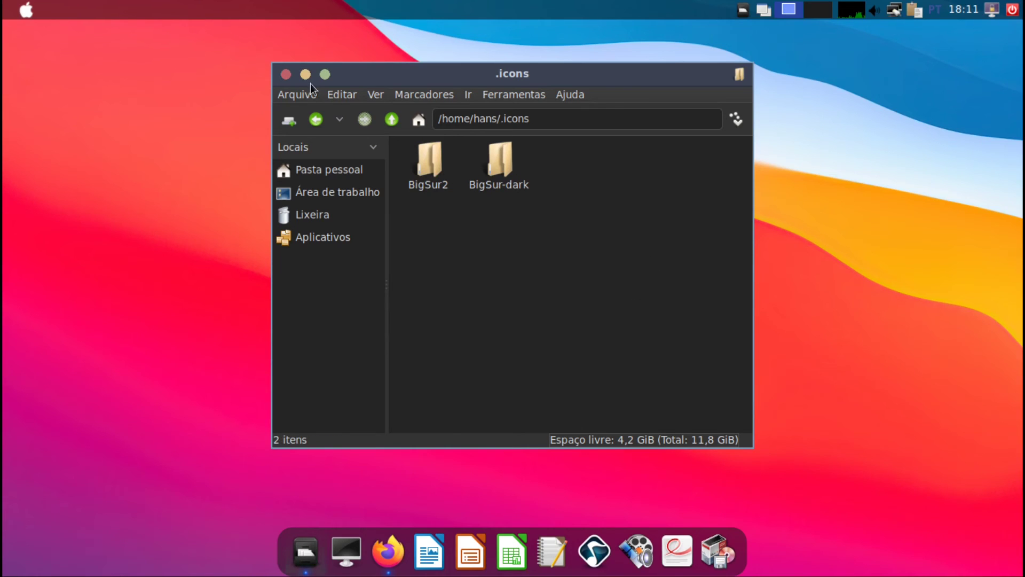
left_click(286, 74)
Preview the BigSur-dark icon theme in the appearance settings, apply the BigSur icon theme instead and close the settings
left_click(26, 12)
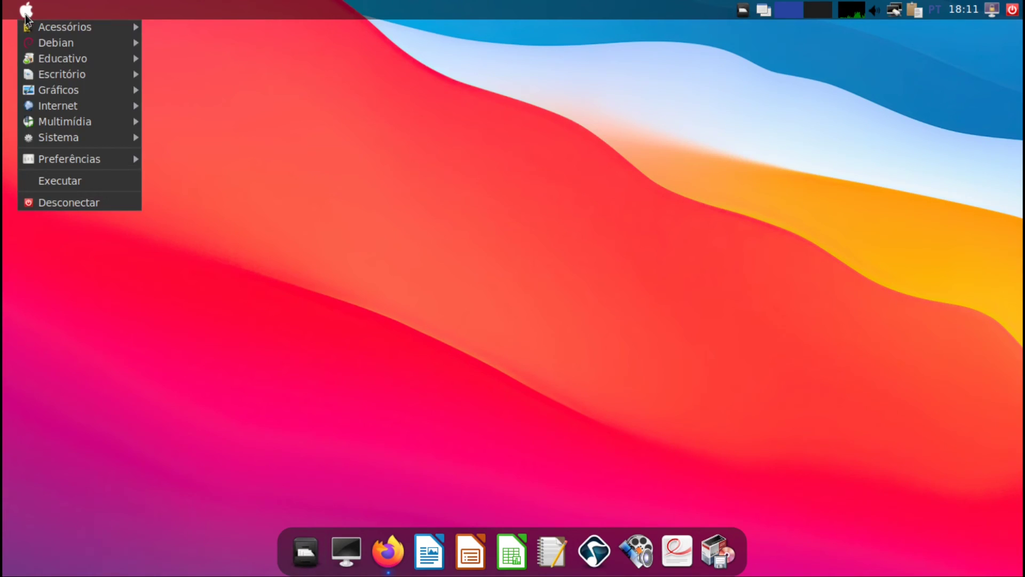
mouse_move(80, 158)
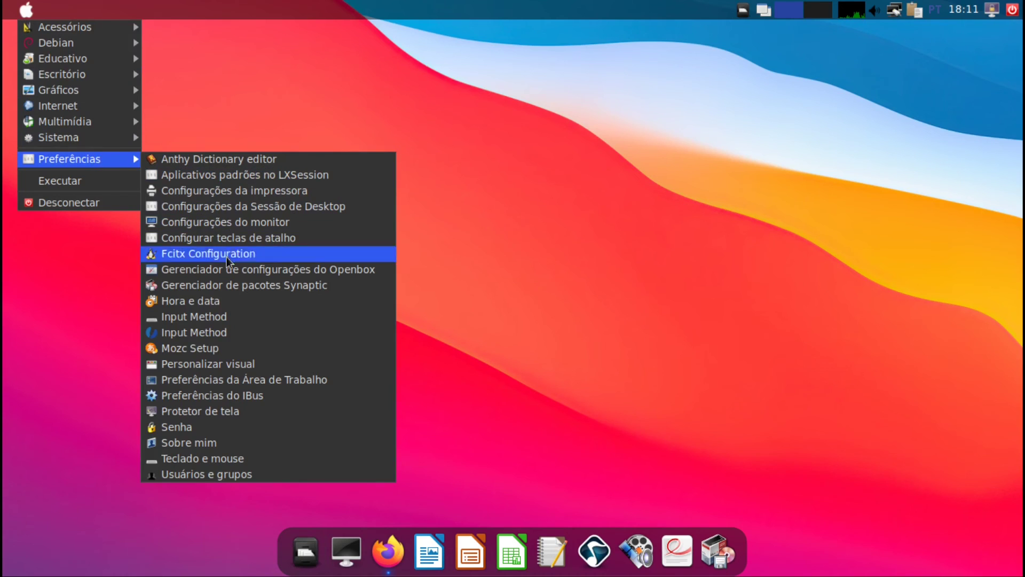
left_click(226, 364)
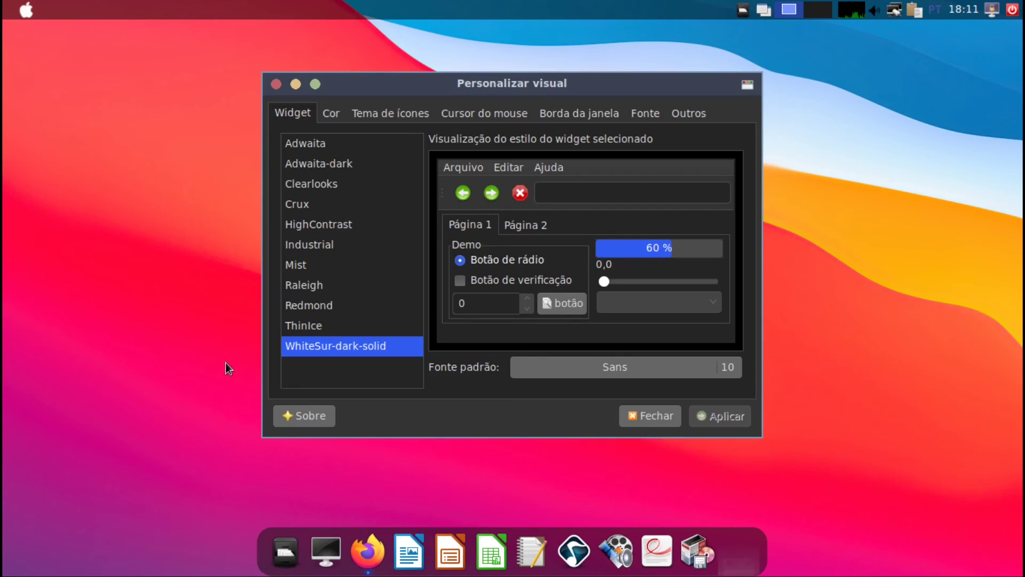
left_click(374, 114)
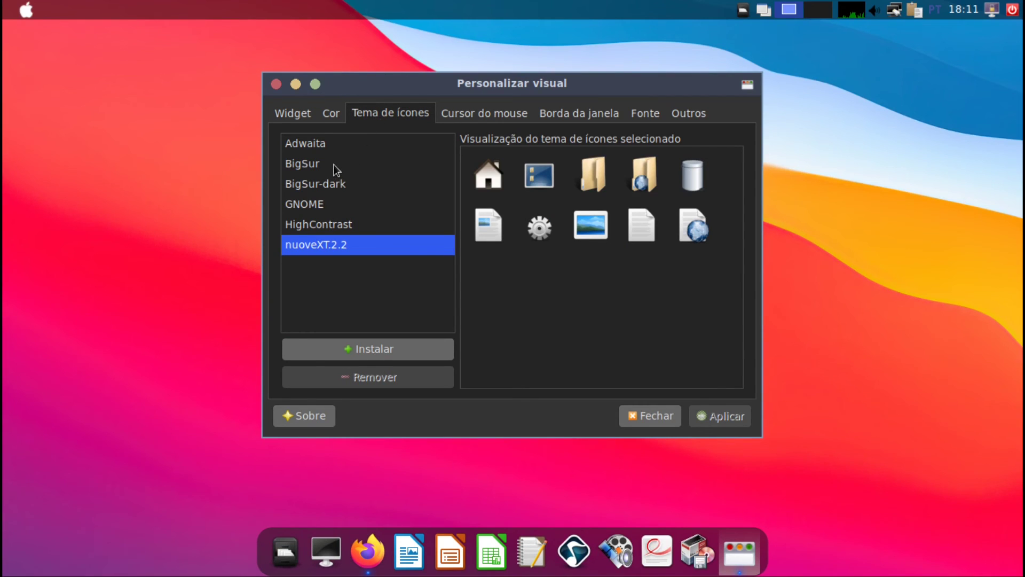
left_click(334, 182)
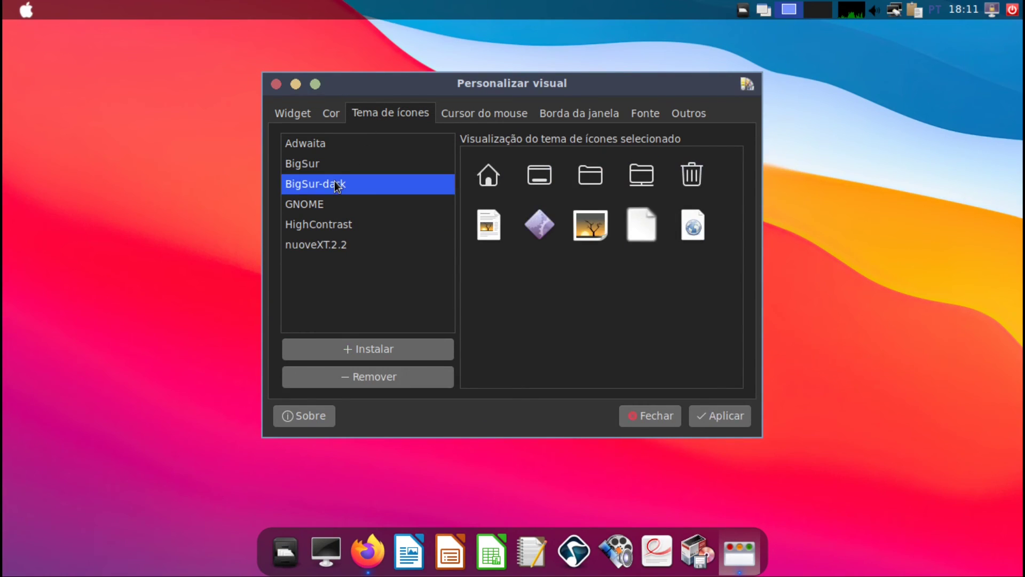
left_click(320, 164)
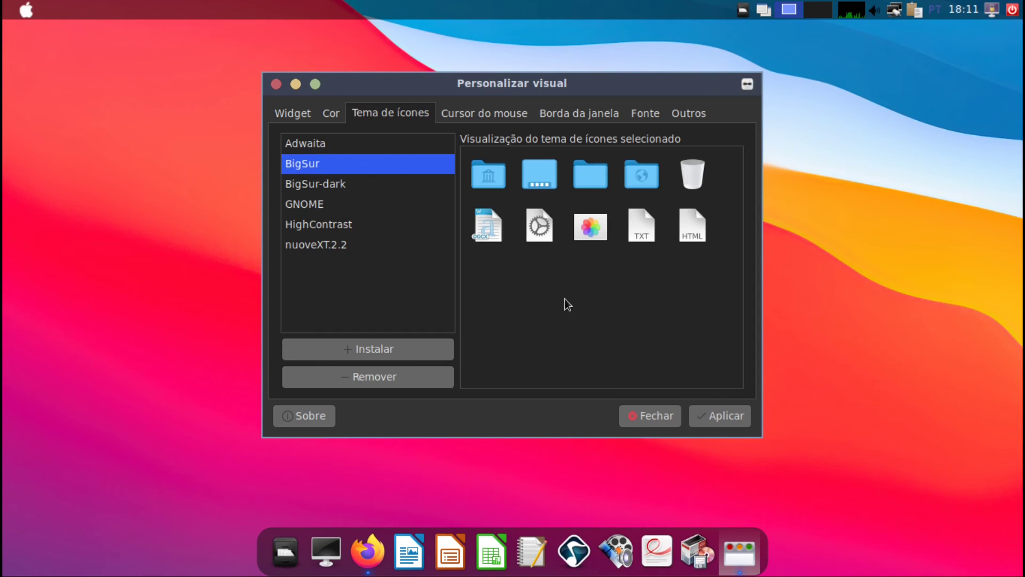
left_click(722, 419)
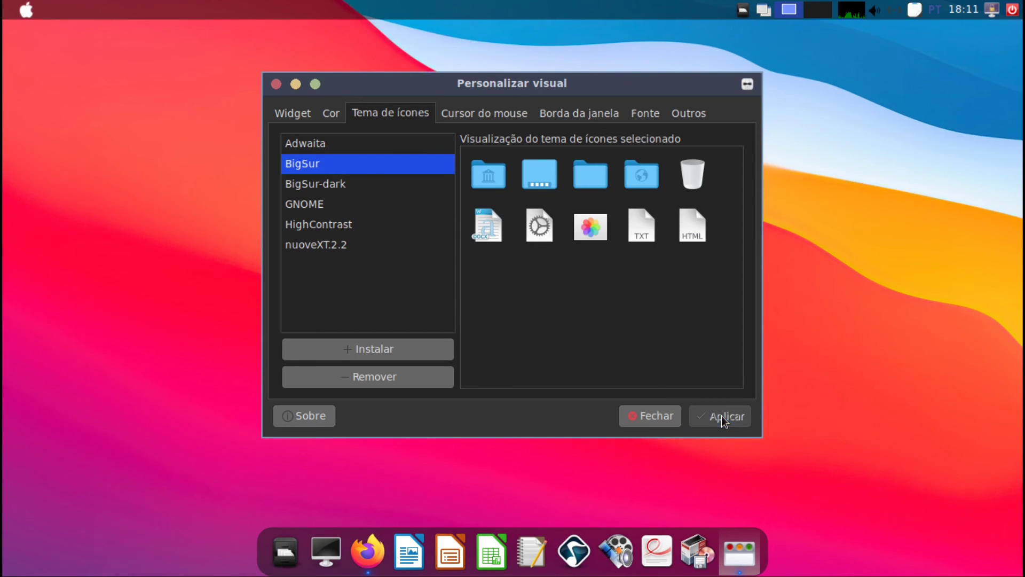
left_click(658, 417)
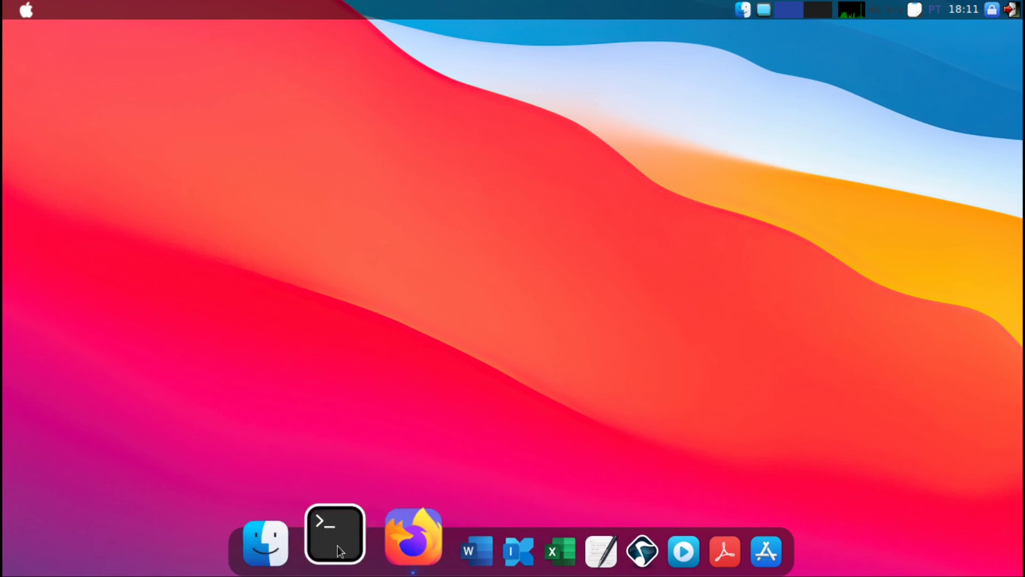
Open the home folder in the file manager, hide the hidden files and close the window
left_click(316, 545)
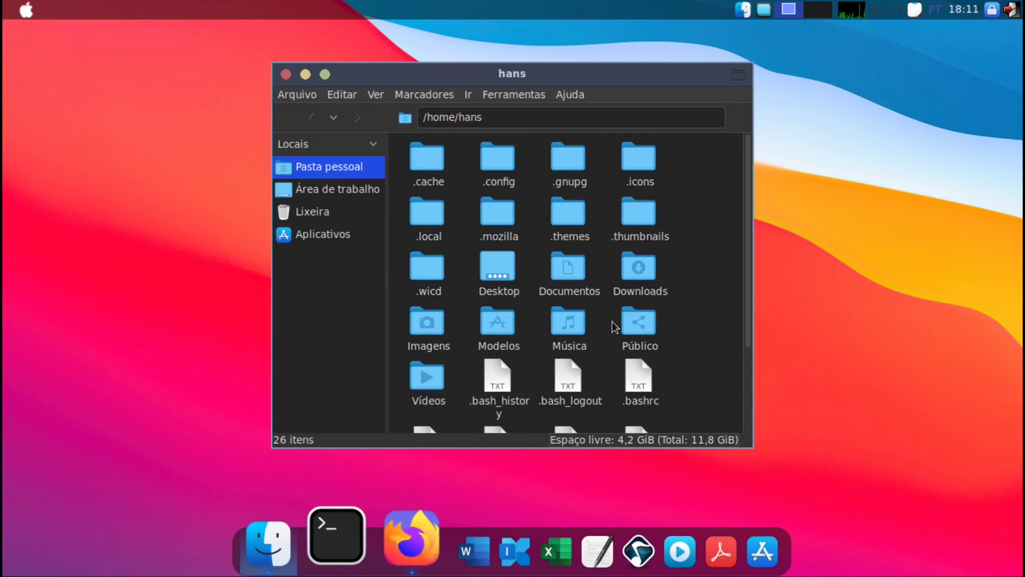
key("ctrl+h")
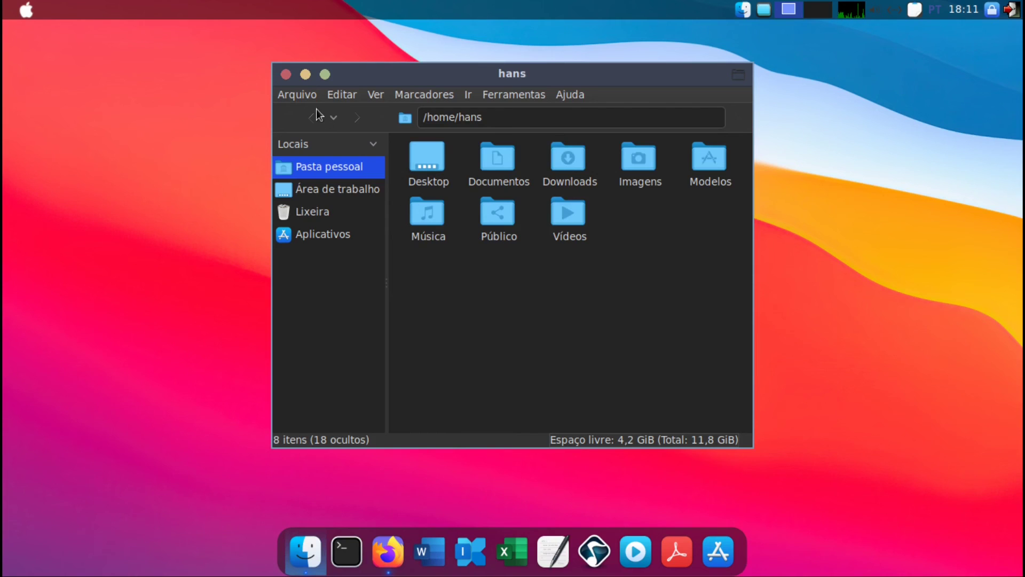
left_click(288, 76)
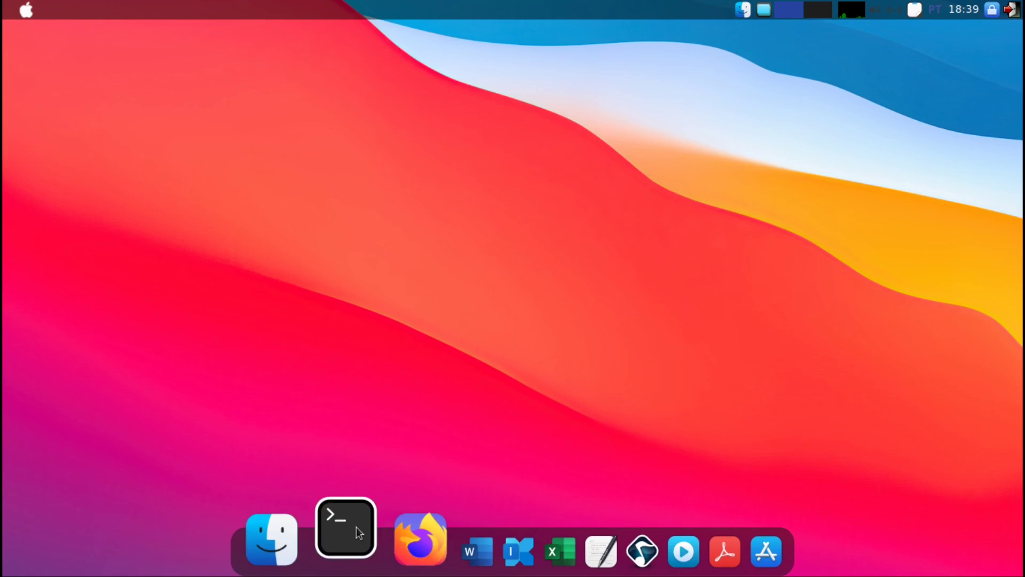
Install Synapse from a terminal with sudo apt install synapse, and close the terminal
left_click(353, 534)
type("sudo apt insa")
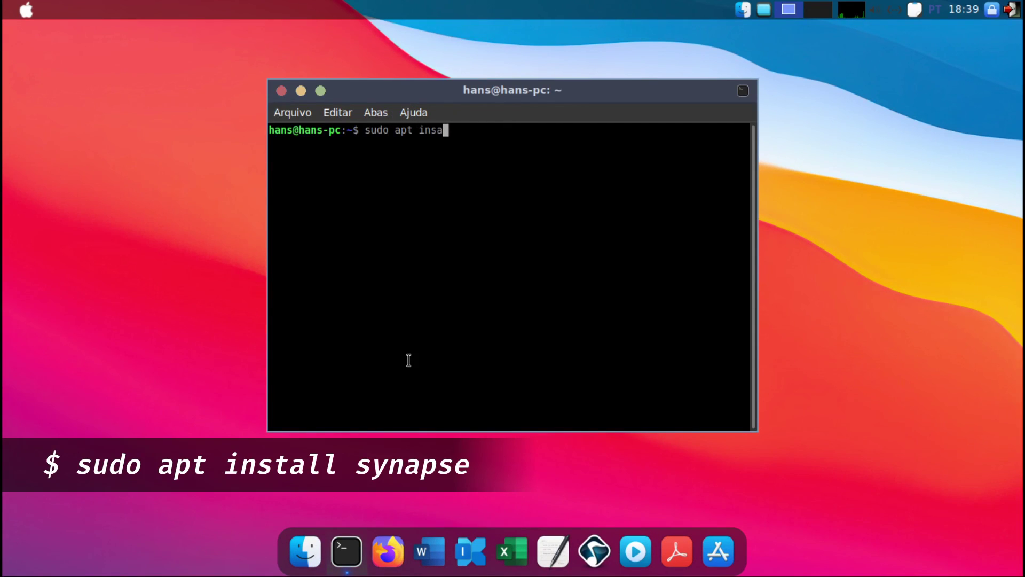
key("BackSpace")
type("tall syna")
type("pse")
key("Return")
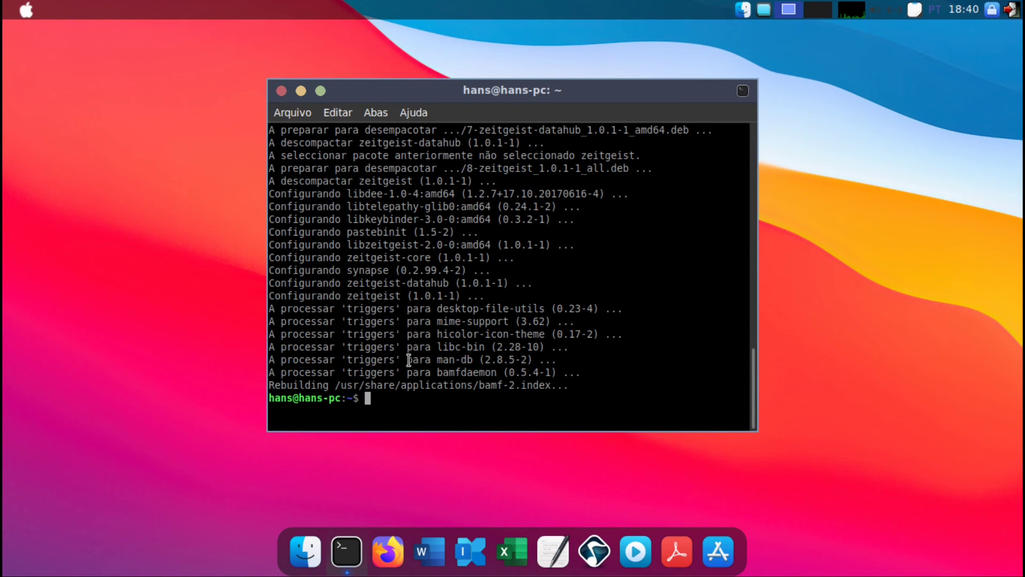
left_click(282, 89)
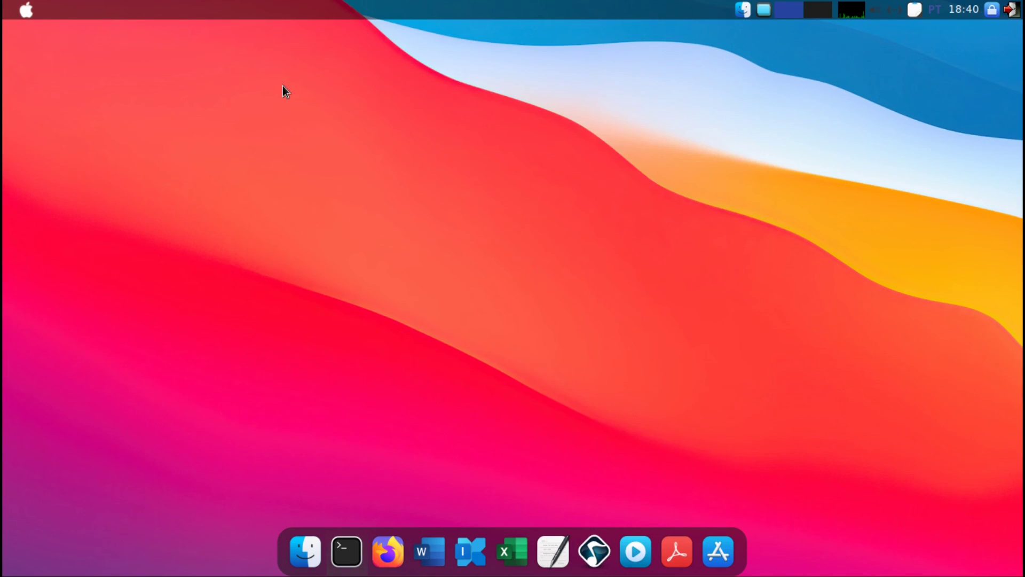
Launch Synapse from the accessories in the Apple-logo application menu
left_click(21, 11)
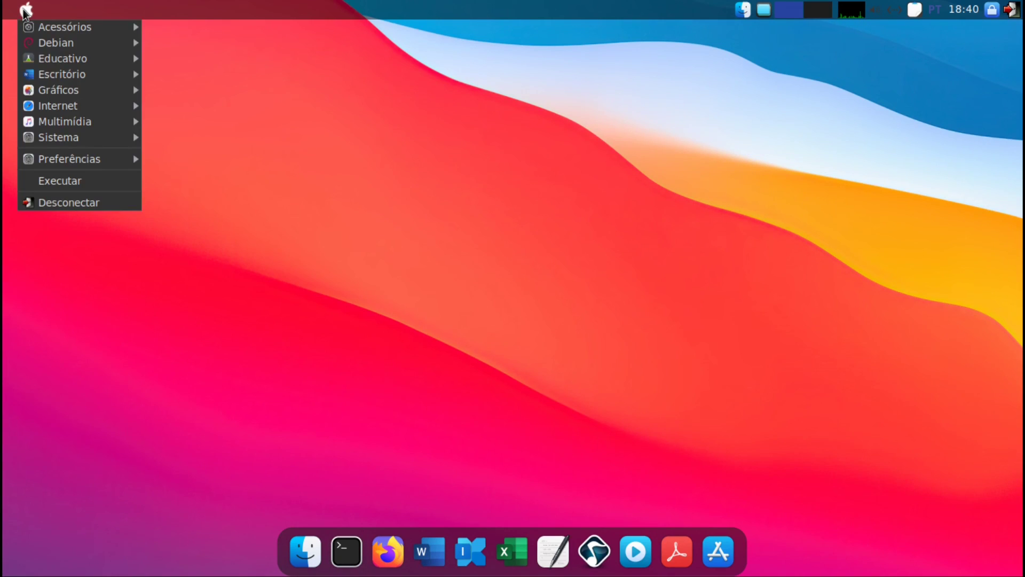
mouse_move(63, 29)
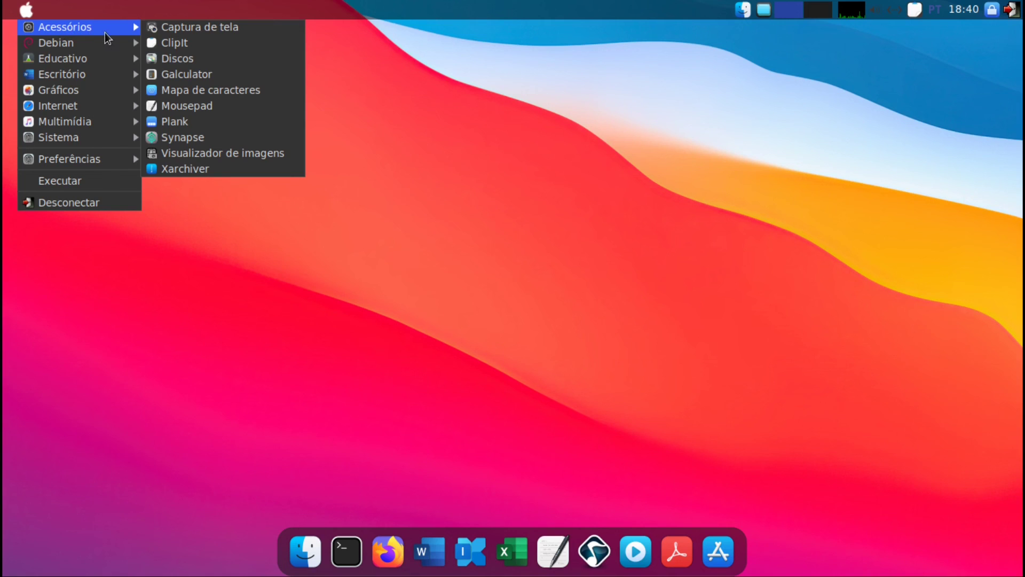
left_click(203, 140)
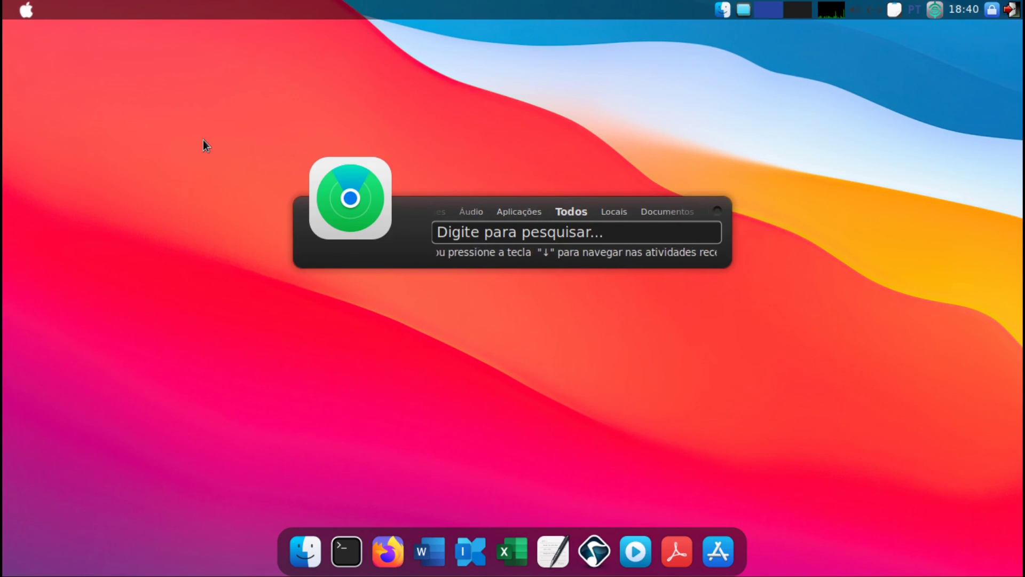
Review the general settings and theme choices in Synapse's preferences, and close the settings window
left_click(716, 210)
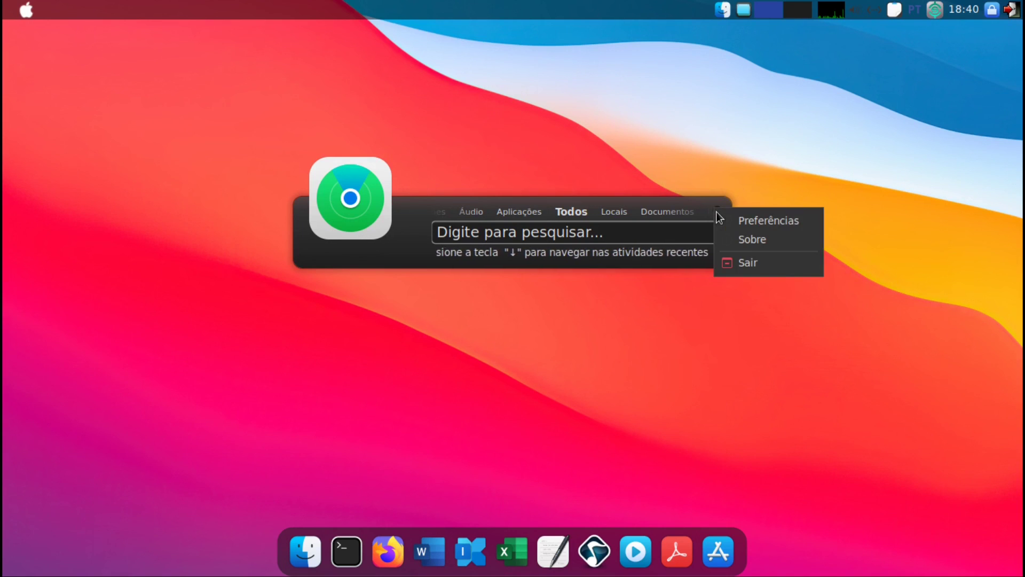
left_click(742, 220)
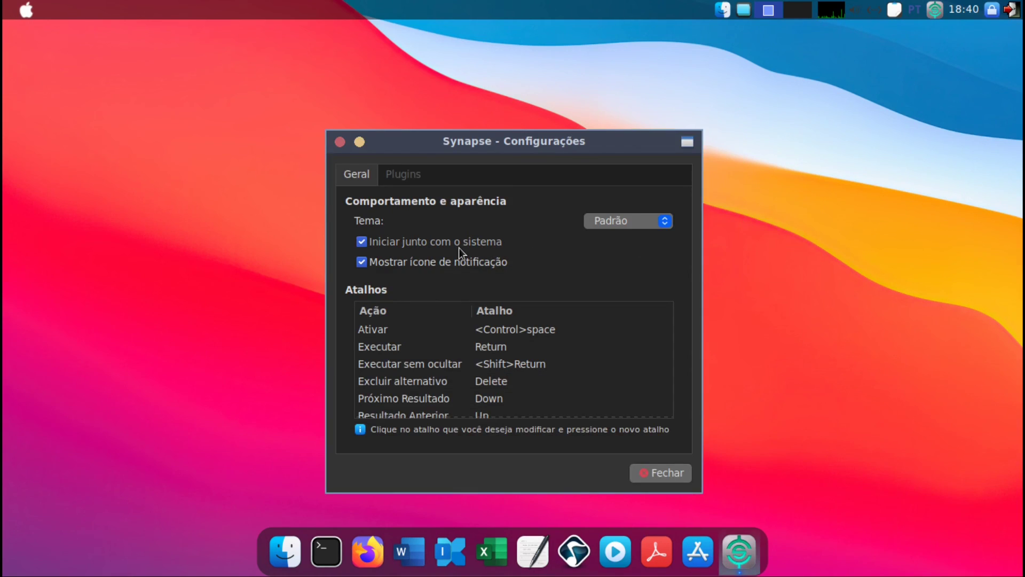
left_click(664, 221)
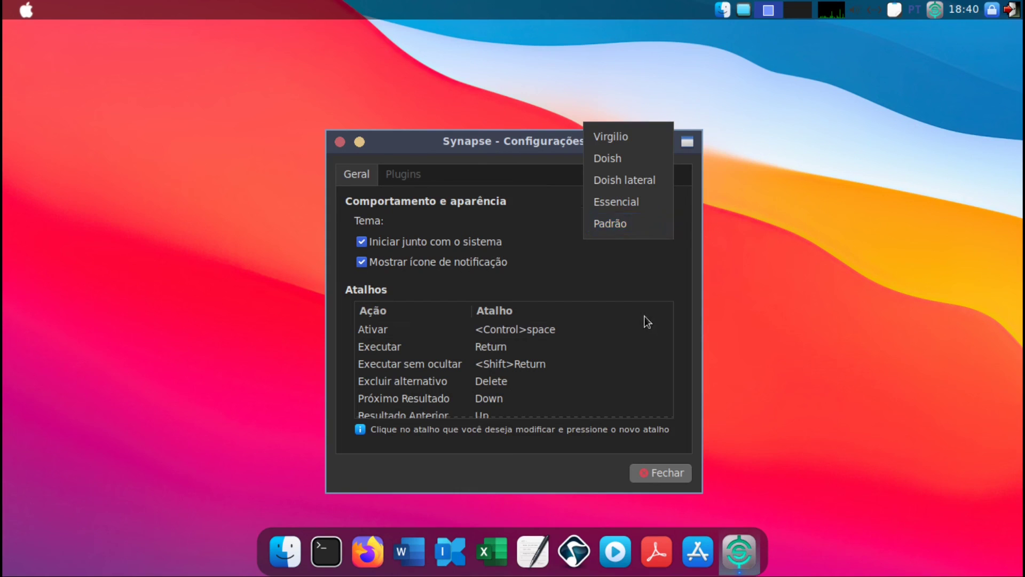
left_click(665, 478)
left_click(665, 474)
Bring up the Synapse search bar and test it by searching for "ter" and "sm", clearing each search
key("ctrl+space")
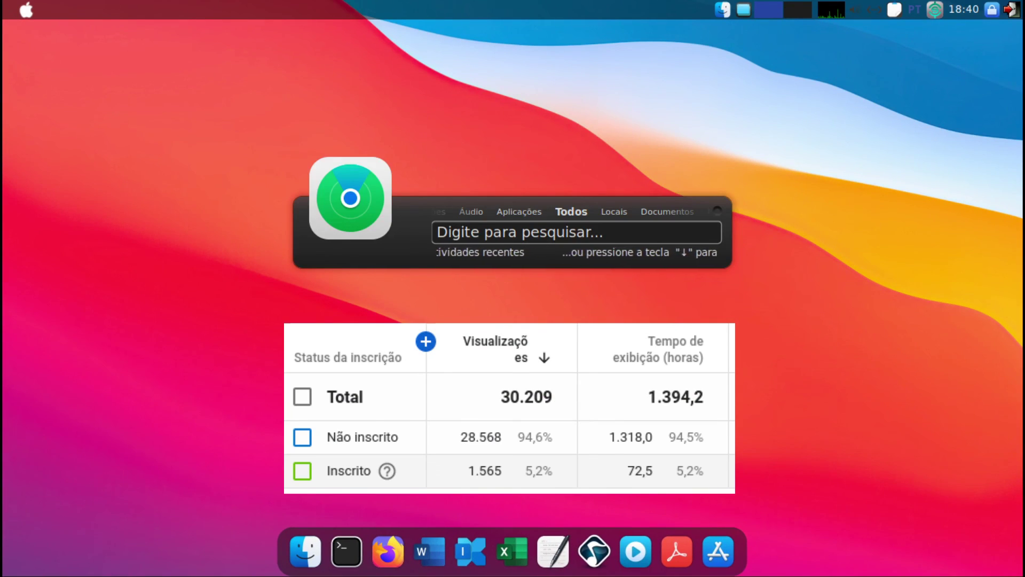
type("ter")
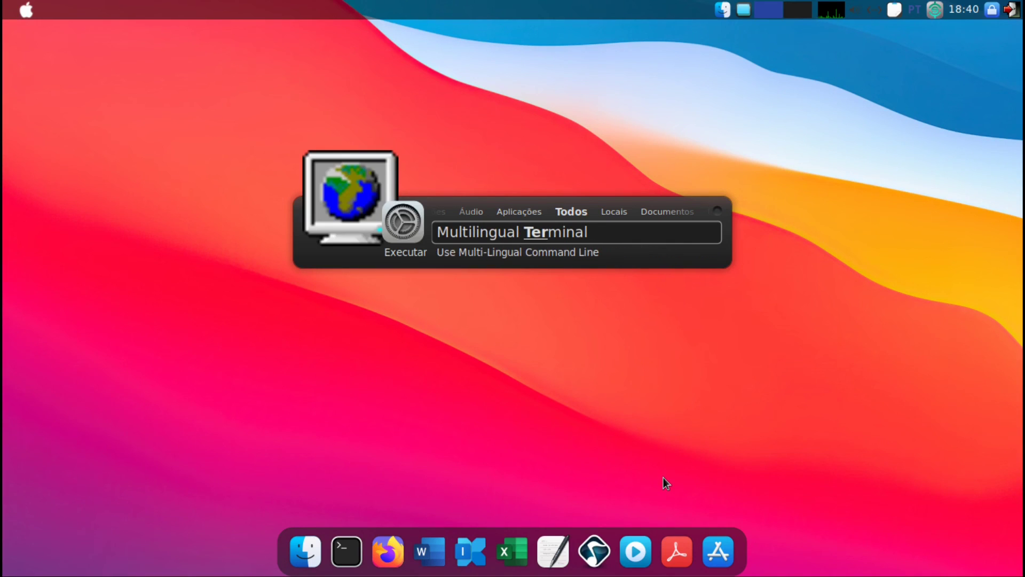
key("Escape")
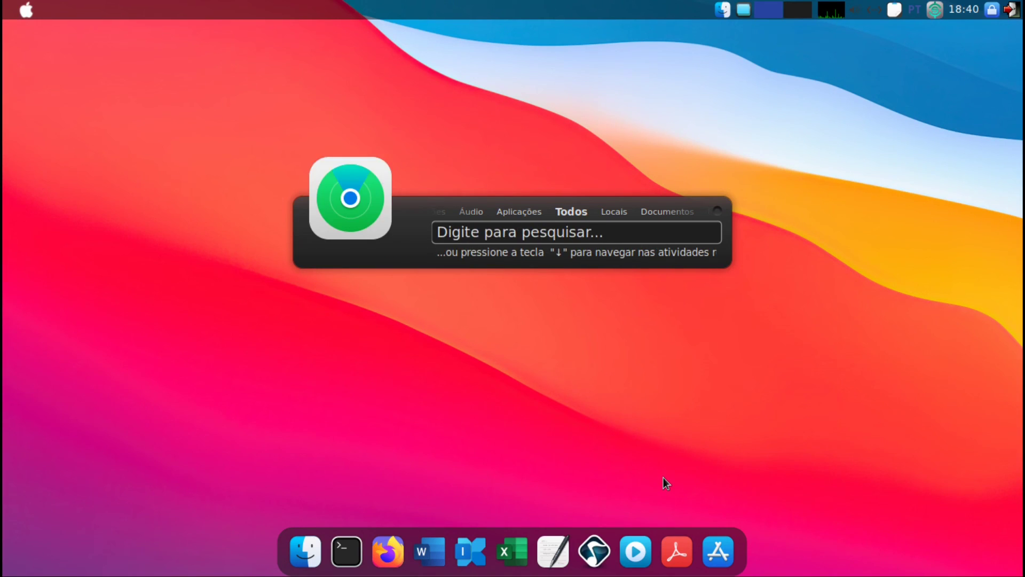
type("sm")
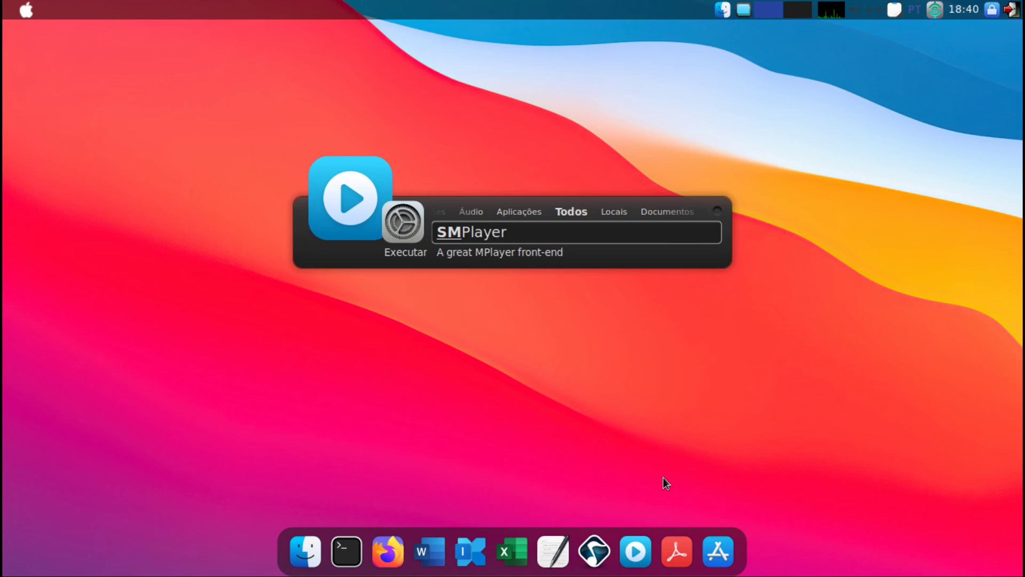
key("Escape")
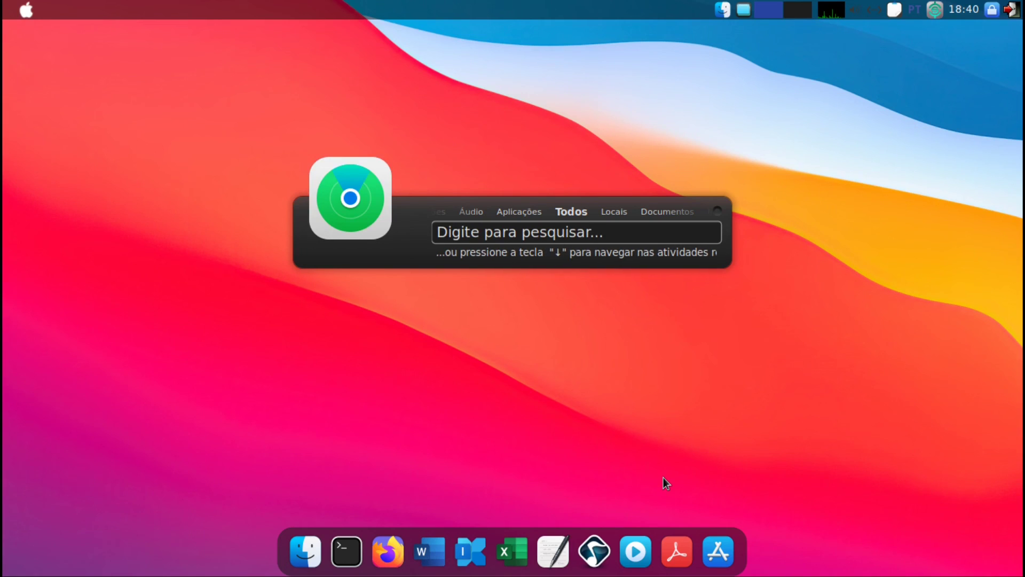